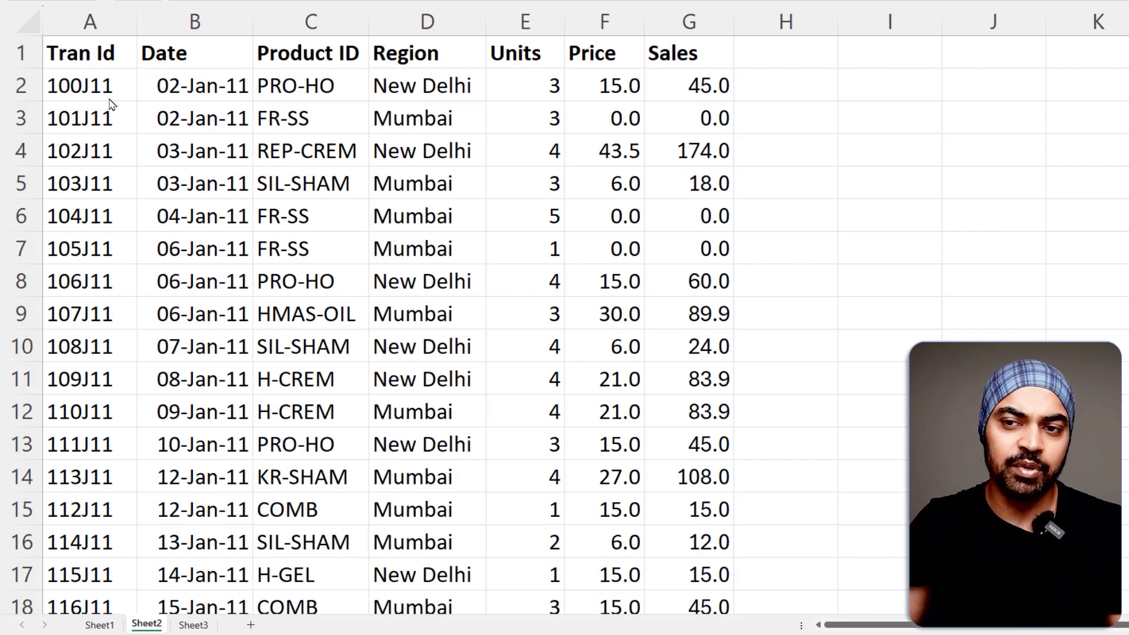
# Review the sales data columns from Date through Sales on Sheet2 and switch to Sheet1.
pyautogui.click(235, 50)
pyautogui.click(326, 50)
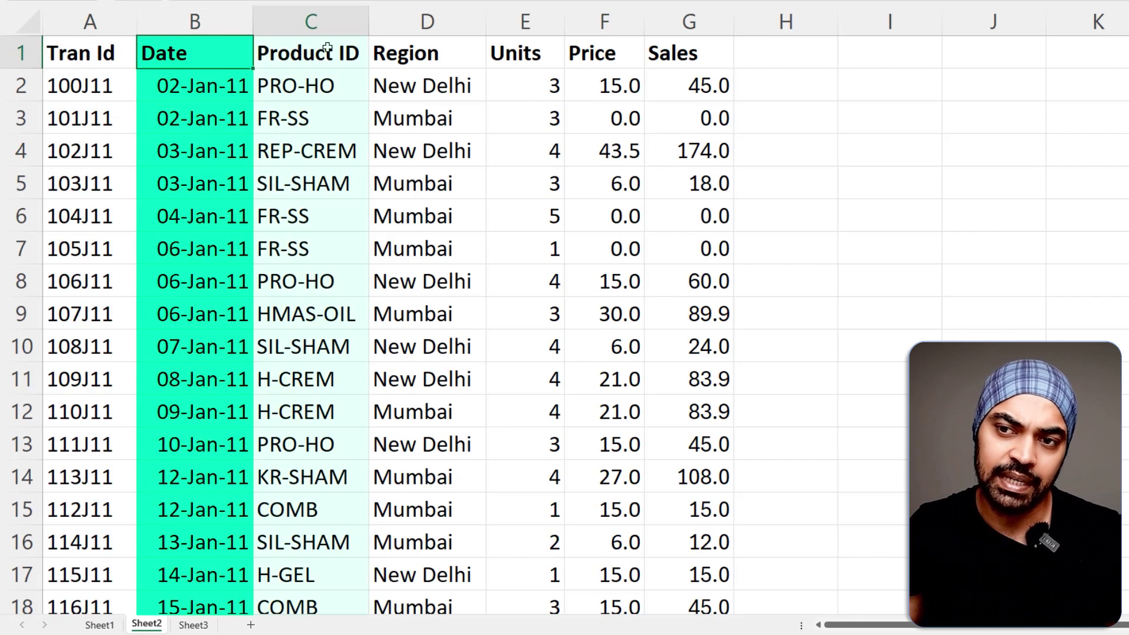
pyautogui.click(447, 52)
pyautogui.click(547, 53)
pyautogui.click(616, 53)
pyautogui.click(680, 55)
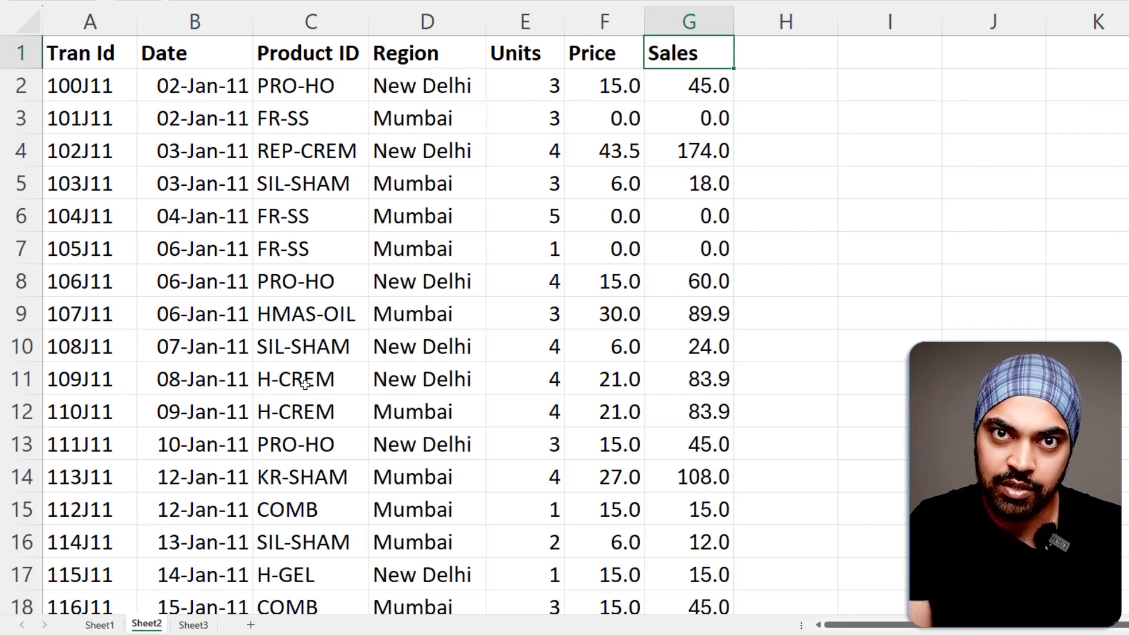
pyautogui.click(100, 624)
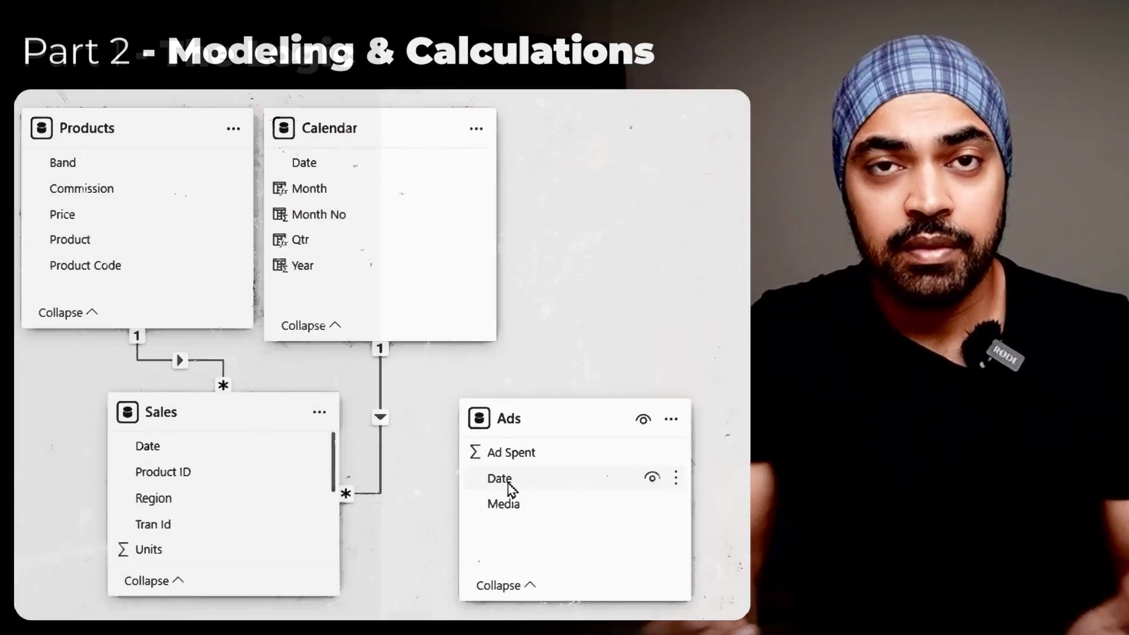
pyautogui.moveTo(504, 486); pyautogui.dragTo(327, 176)
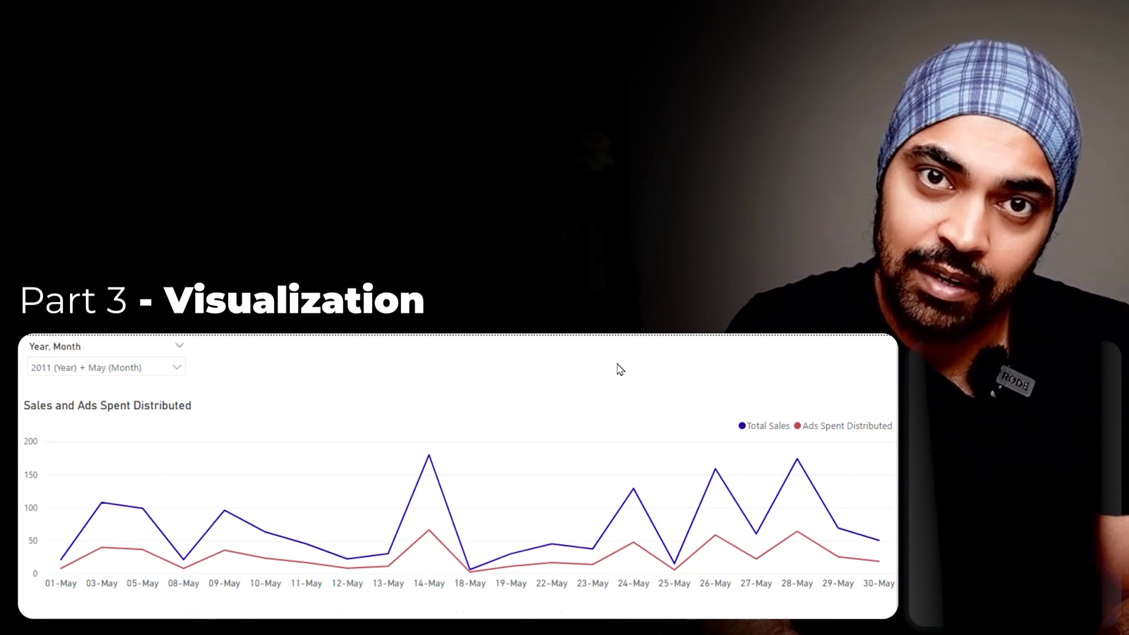
pyautogui.moveTo(460, 529)
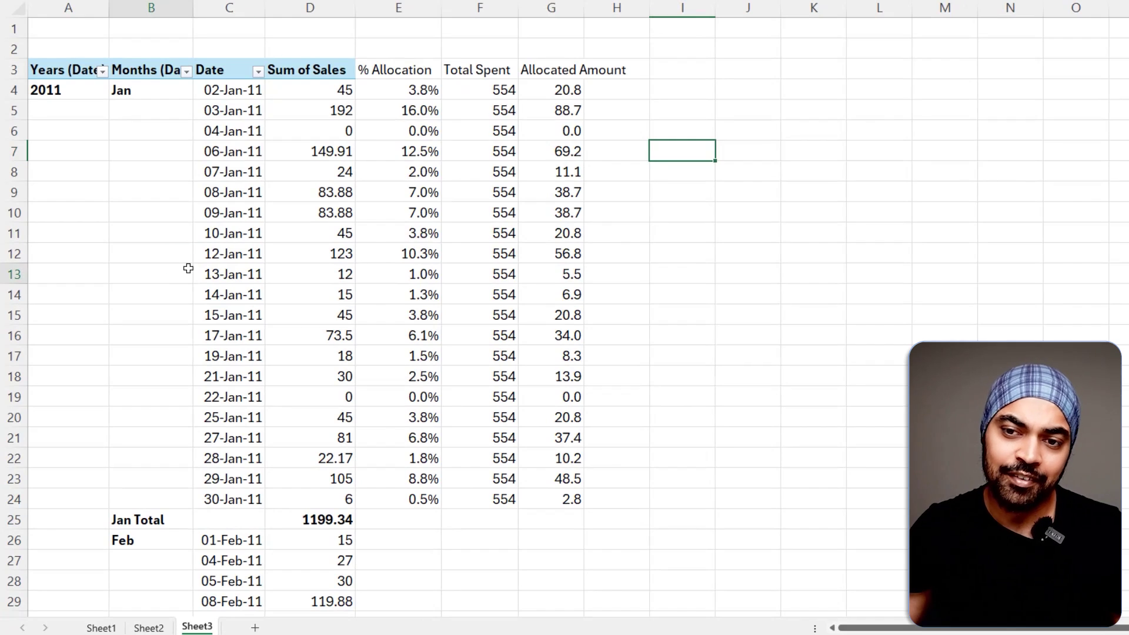
# Close the PivotTable field list on Sheet3, switch briefly to Sheet2 and return to the allocation table.
pyautogui.click(158, 309)
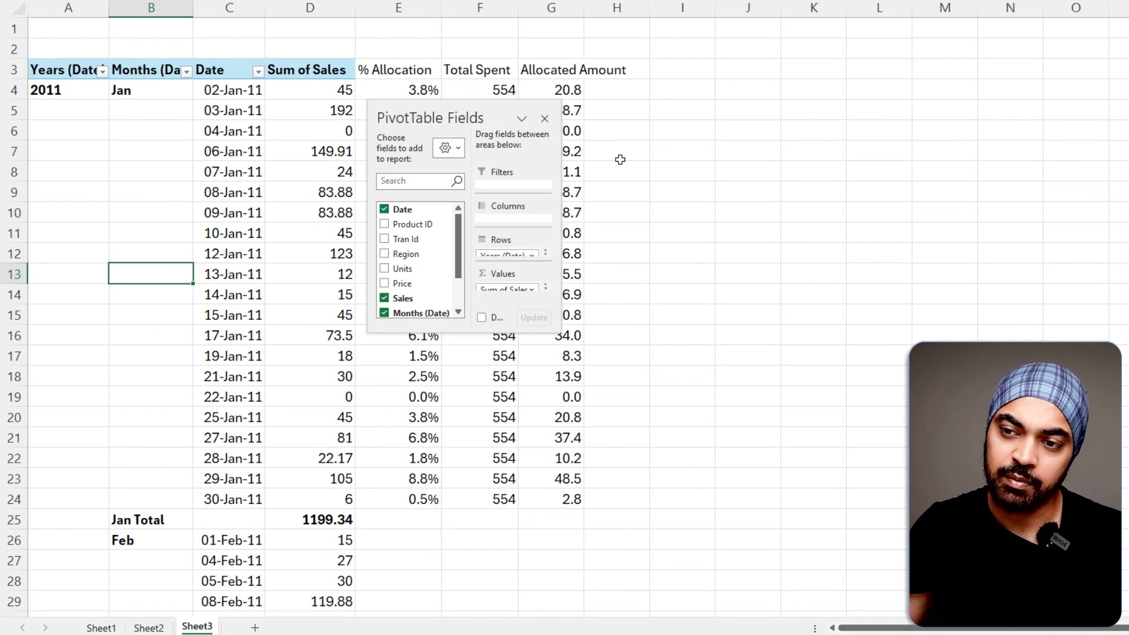
pyautogui.click(545, 119)
pyautogui.click(149, 627)
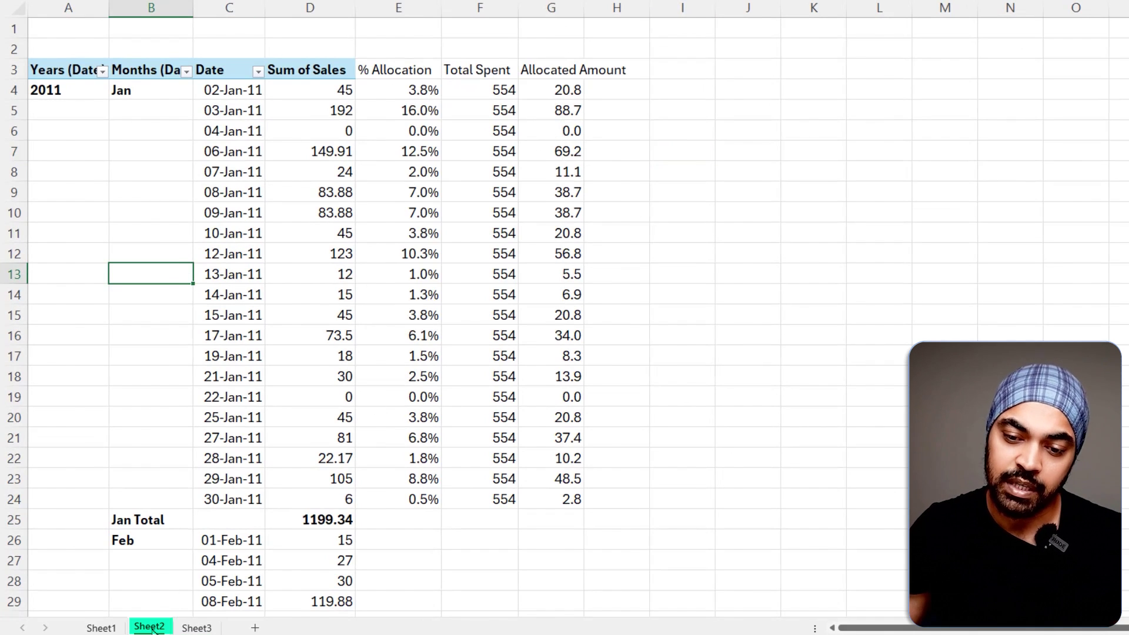
pyautogui.click(196, 628)
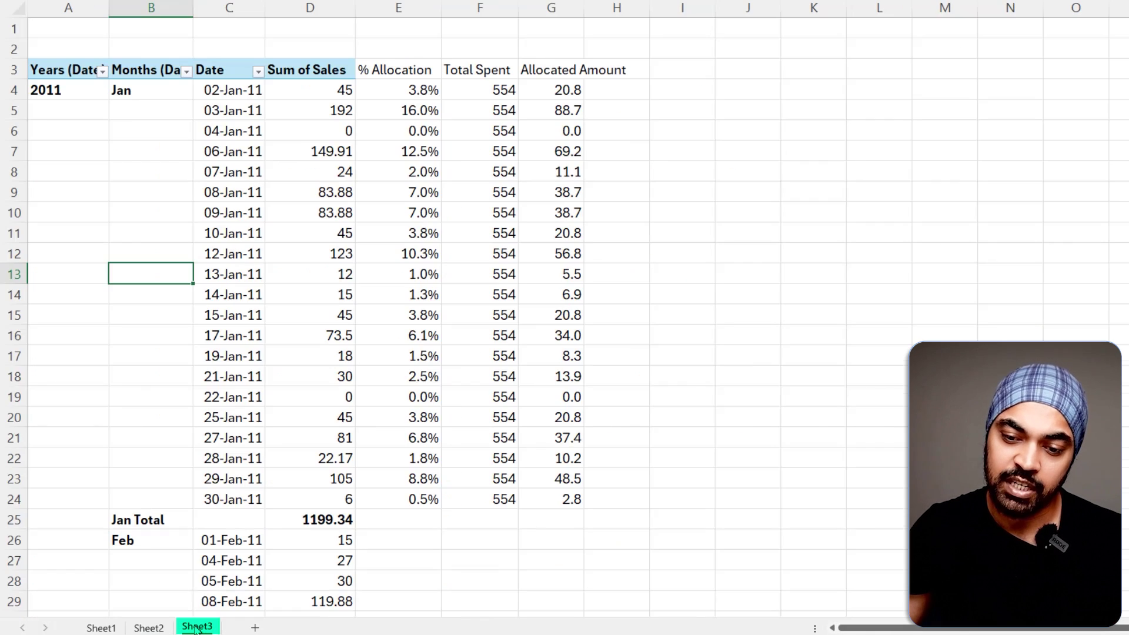
pyautogui.keyDown('ctrl'); pyautogui.scroll(2, 243, 176); pyautogui.keyUp('ctrl')
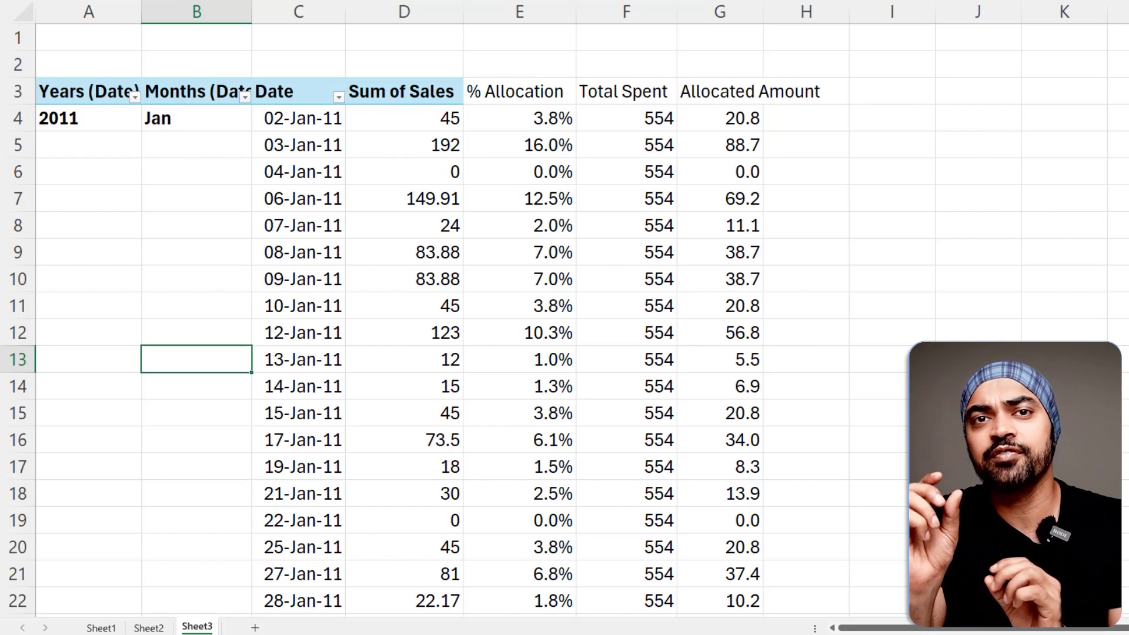
# Inspect the % Allocation formula in E4 and the Jan Total it references, and select the January percentages E4:E24.
pyautogui.click(537, 125)
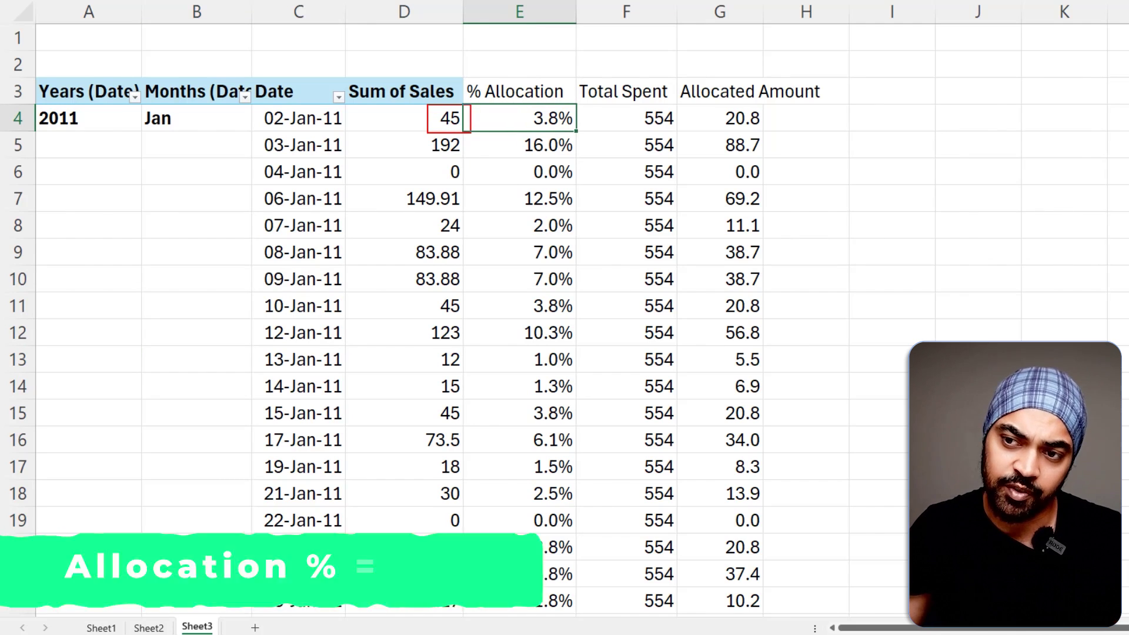
pyautogui.scroll(-2, 457, 202)
pyautogui.scroll(-1, 457, 202)
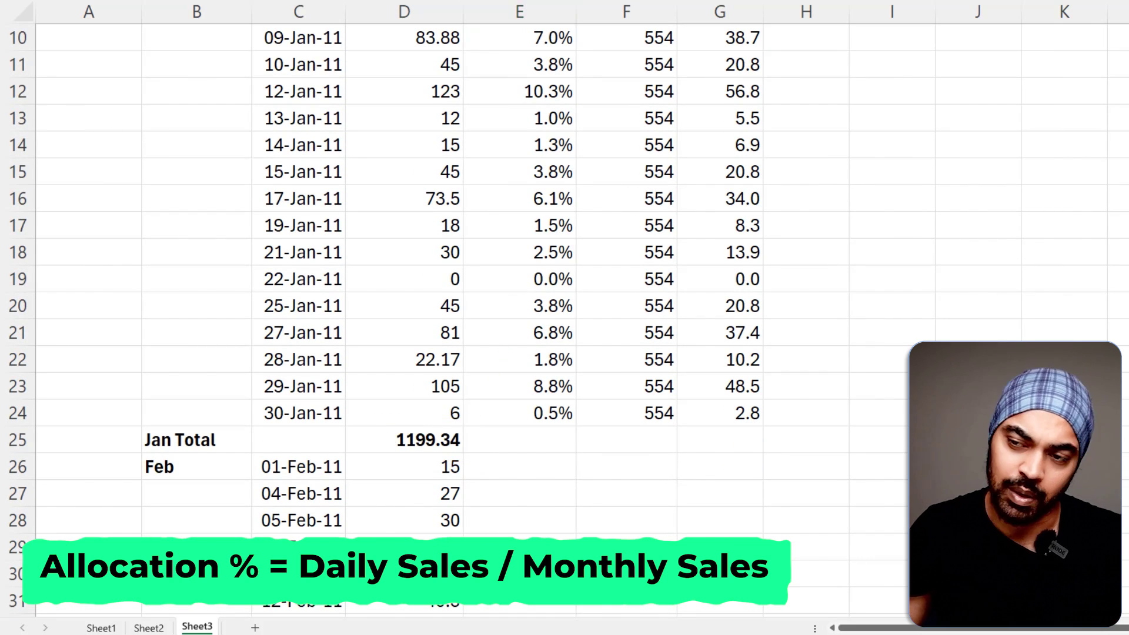
pyautogui.scroll(3, 504, 345)
pyautogui.doubleClick(545, 120)
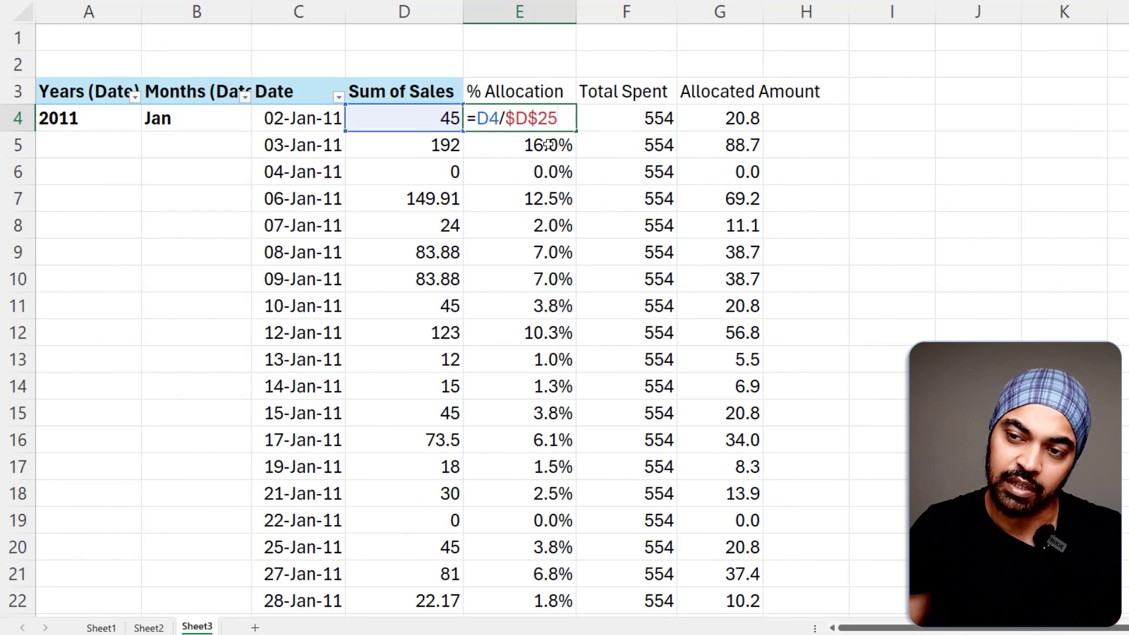
pyautogui.scroll(-2, 511, 219)
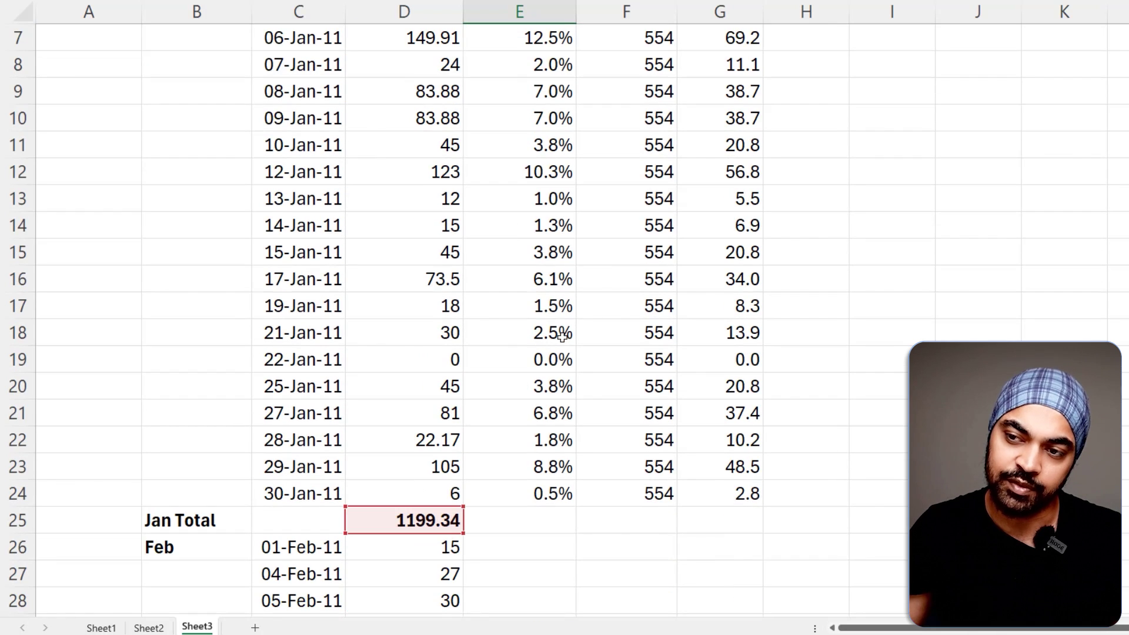
pyautogui.press('Escape')
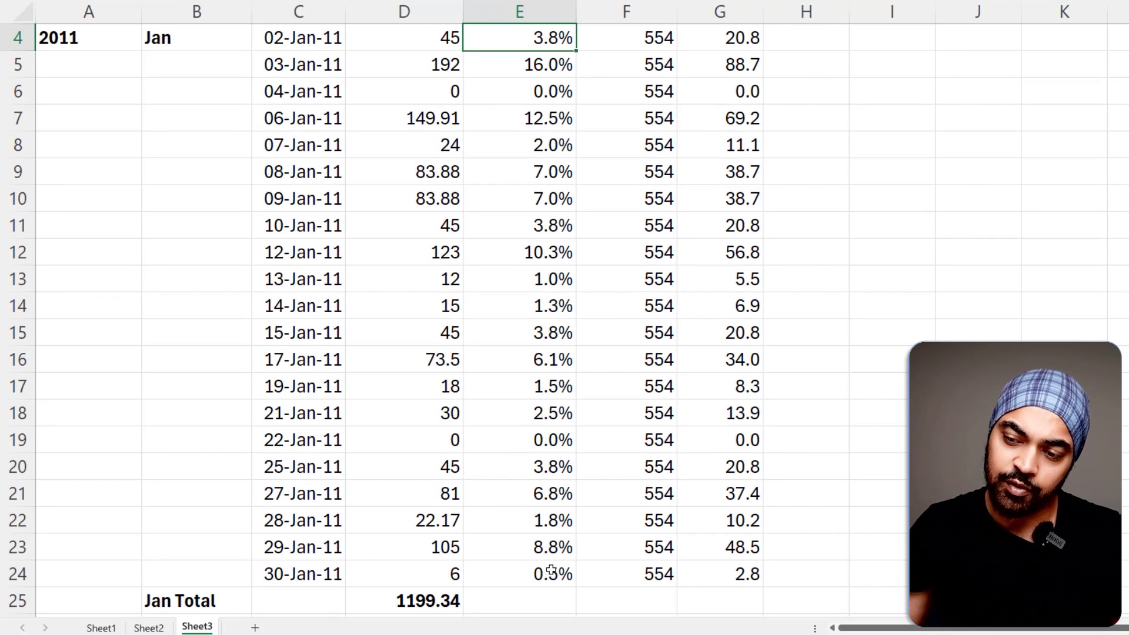
pyautogui.keyDown('shift'); pyautogui.click(549, 574); pyautogui.keyUp('shift')
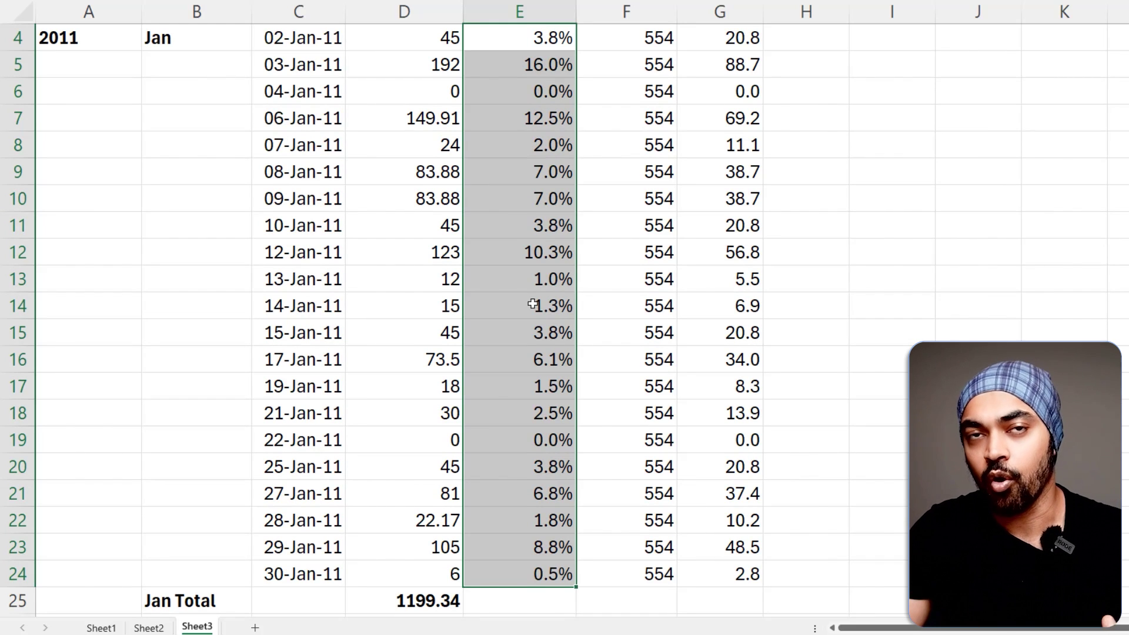
pyautogui.scroll(1, 535, 121)
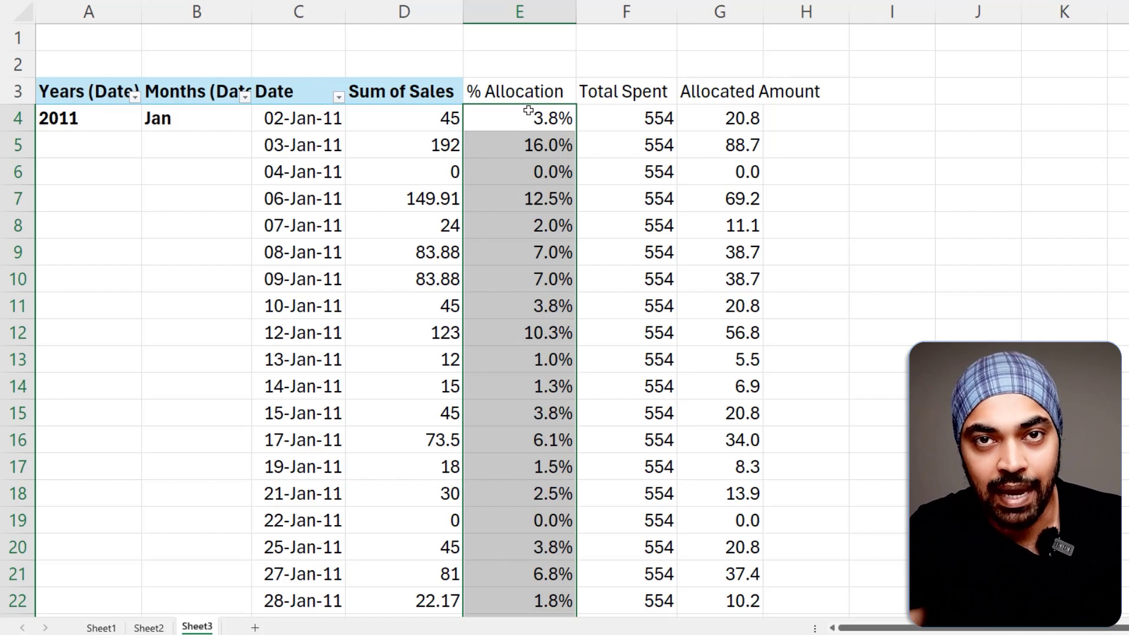
# Select the two January Ad Spent amounts in C2:C3 on Sheet1.
pyautogui.click(94, 628)
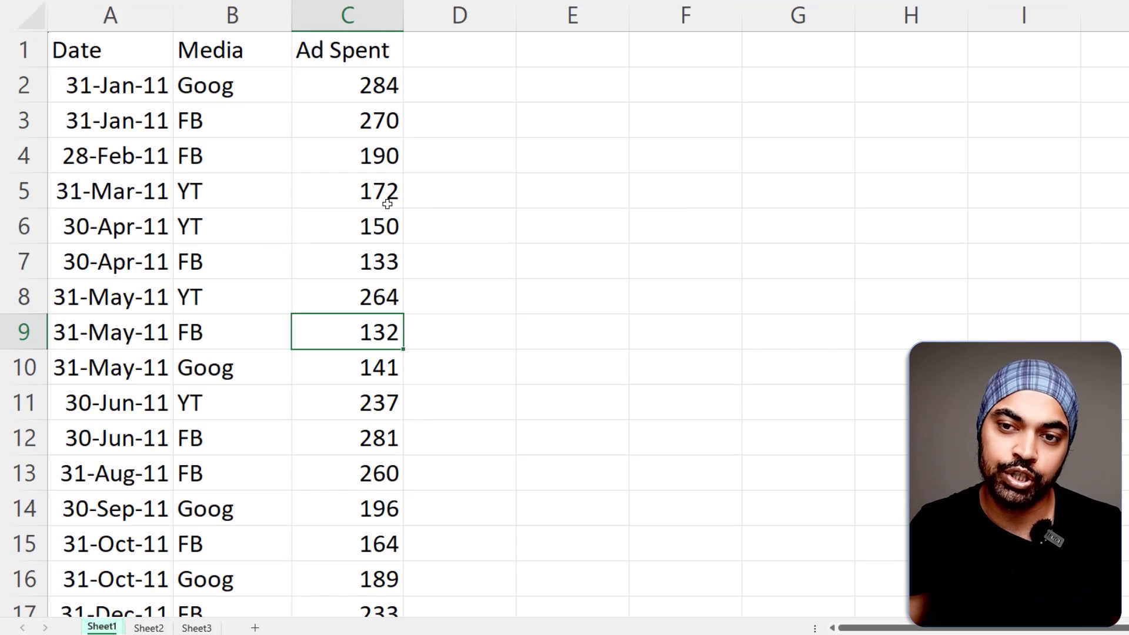
pyautogui.moveTo(45, 61)
pyautogui.mouseDown()
pyautogui.moveTo(133, 101)
pyautogui.moveTo(422, 141)
pyautogui.mouseUp()
pyautogui.press('Escape')
pyautogui.moveTo(379, 84); pyautogui.dragTo(376, 116)
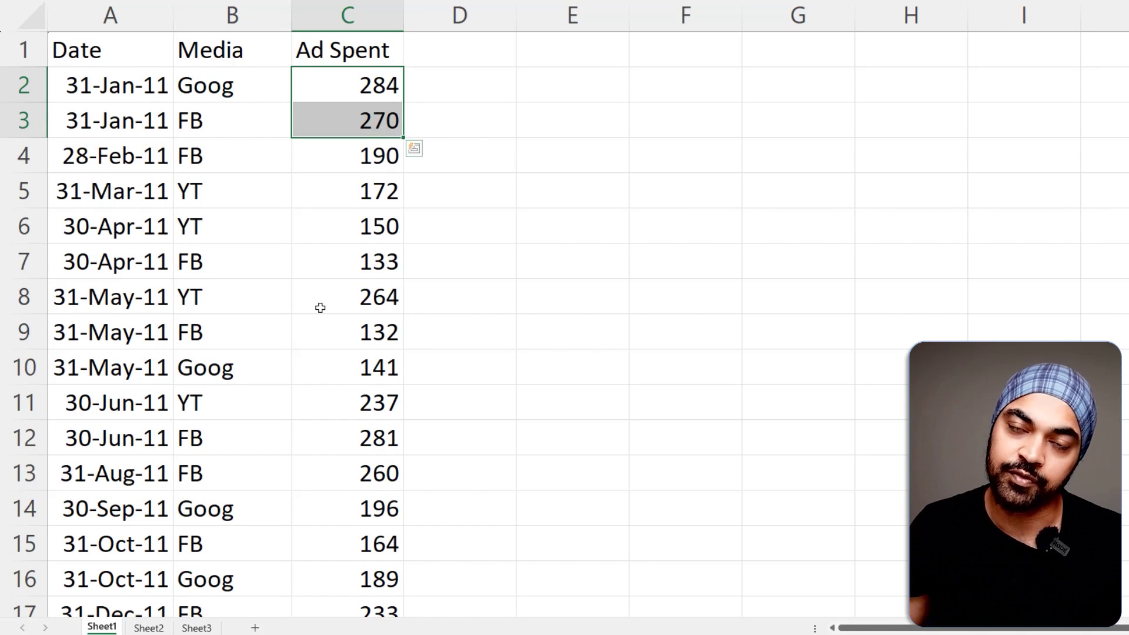
# Inspect the January Total Spent in F4 and the Allocated Amount formula in G4 on Sheet3.
pyautogui.click(196, 627)
pyautogui.click(652, 120)
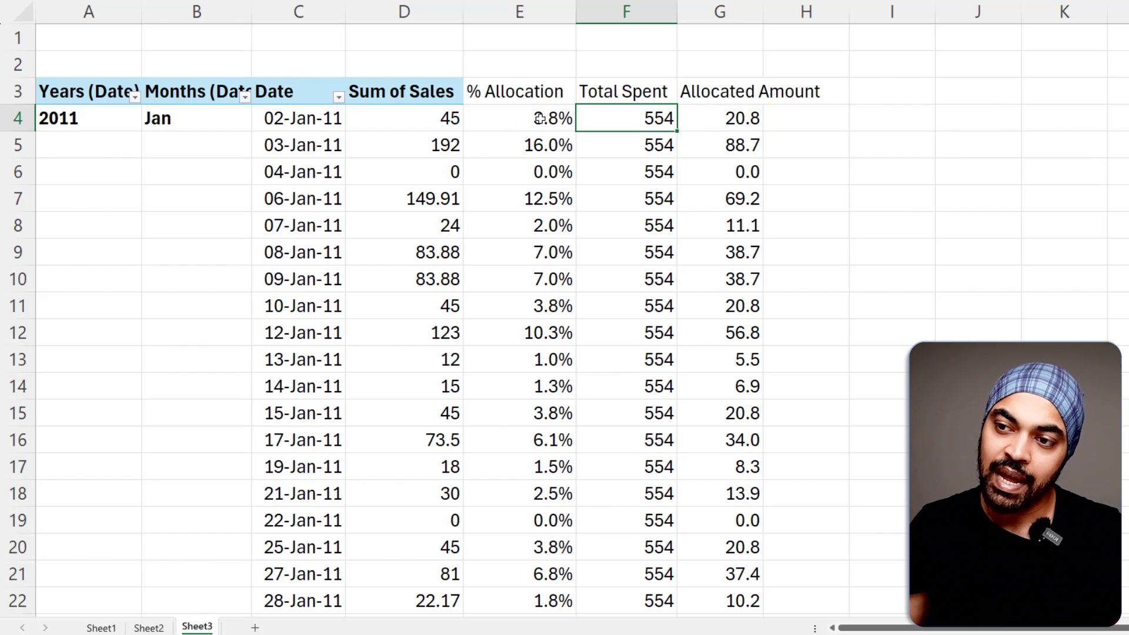
pyautogui.doubleClick(731, 118)
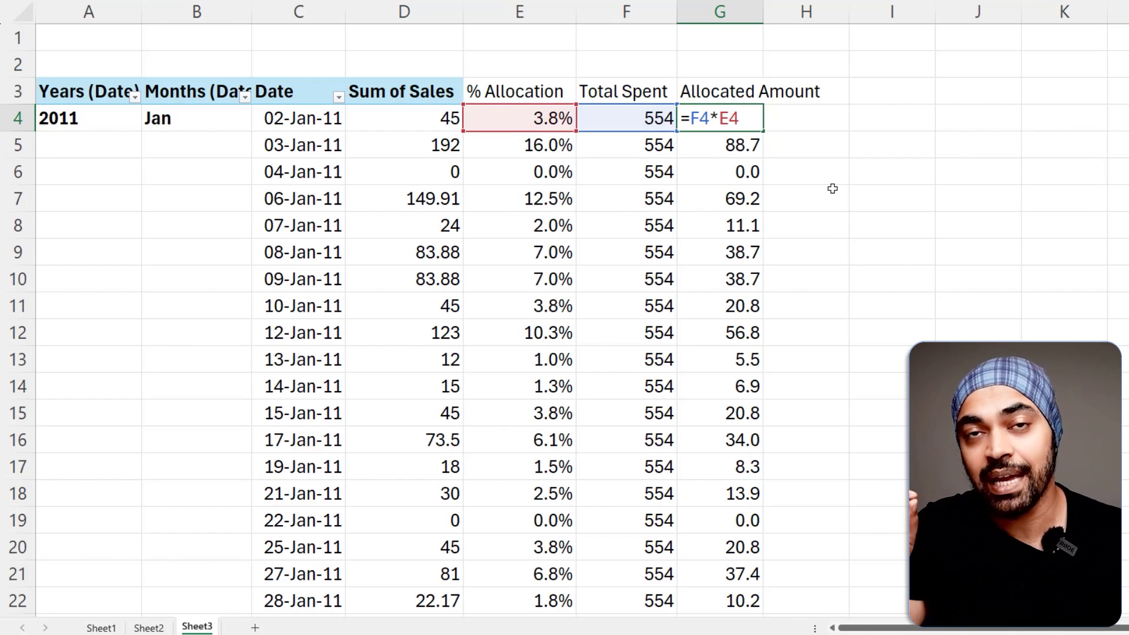
pyautogui.press('Escape')
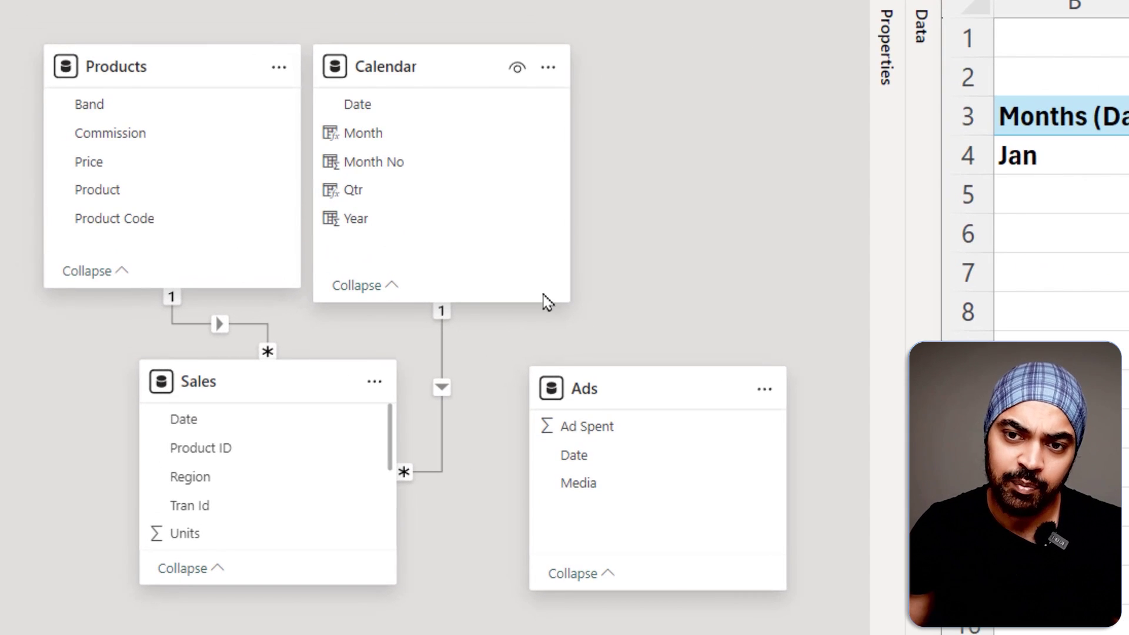
# Mark the Sales table, the Products table and the Product Code field in red ink on the model diagram, clearing the marks.
pyautogui.moveTo(205, 419); pyautogui.dragTo(272, 379)
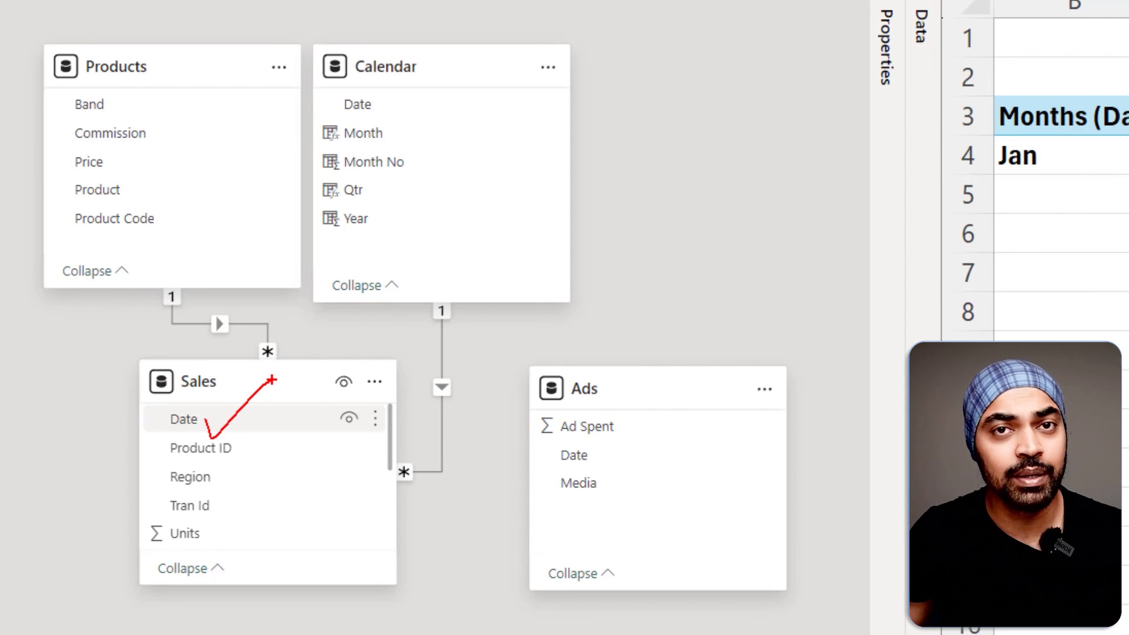
pyautogui.moveTo(101, 62); pyautogui.dragTo(127, 59)
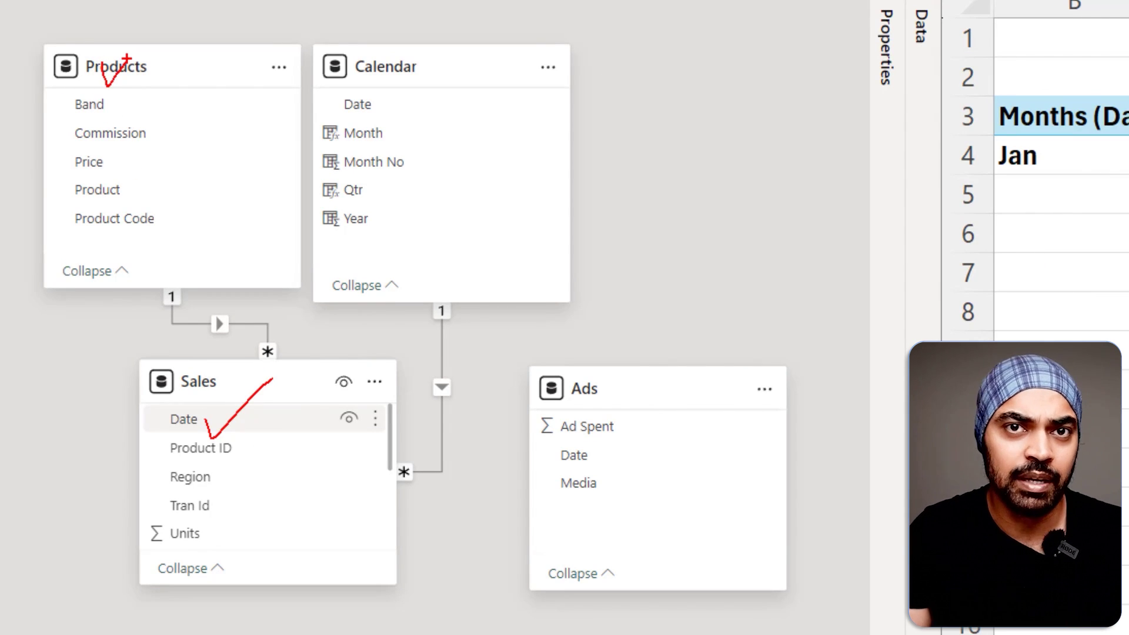
pyautogui.press('Escape')
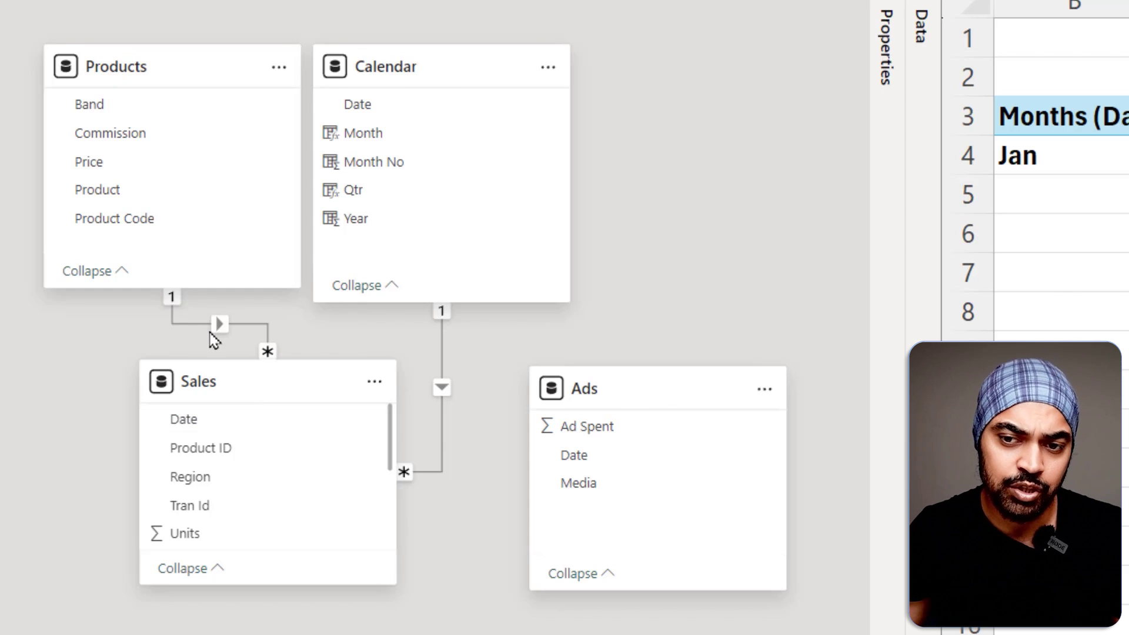
pyautogui.hotkey('ctrl', '2')
pyautogui.moveTo(175, 227); pyautogui.dragTo(191, 205)
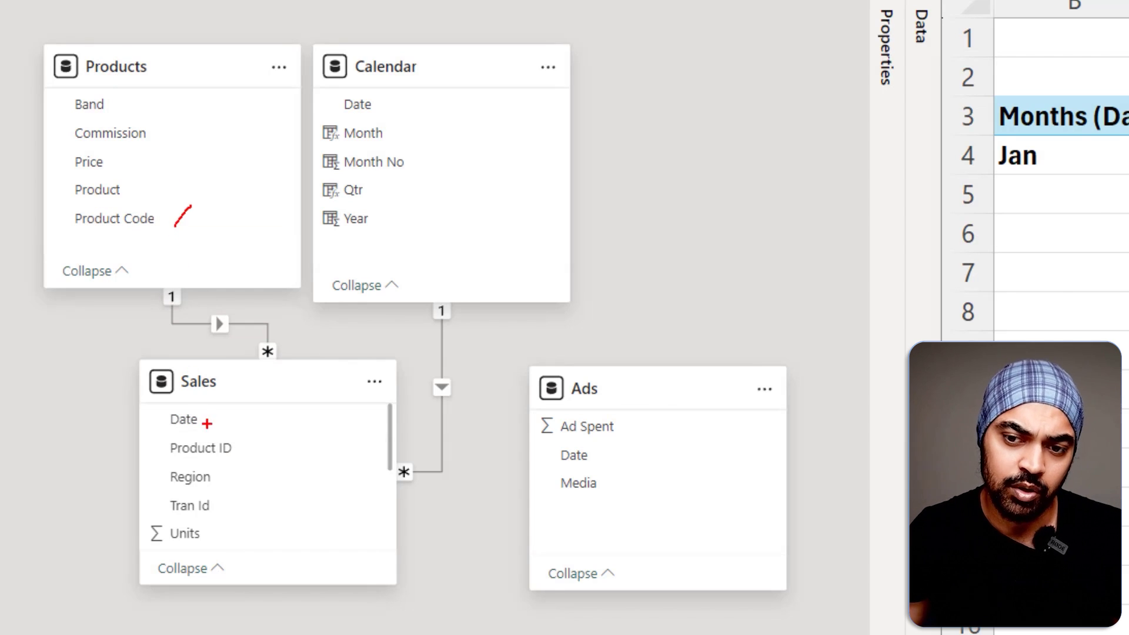
pyautogui.press('Escape')
# Circle the Calendar table's title in red ink on the model diagram and clear the mark.
pyautogui.hotkey('ctrl', '2')
pyautogui.moveTo(457, 54)
pyautogui.mouseDown()
pyautogui.moveTo(305, 58)
pyautogui.moveTo(464, 51)
pyautogui.mouseUp()
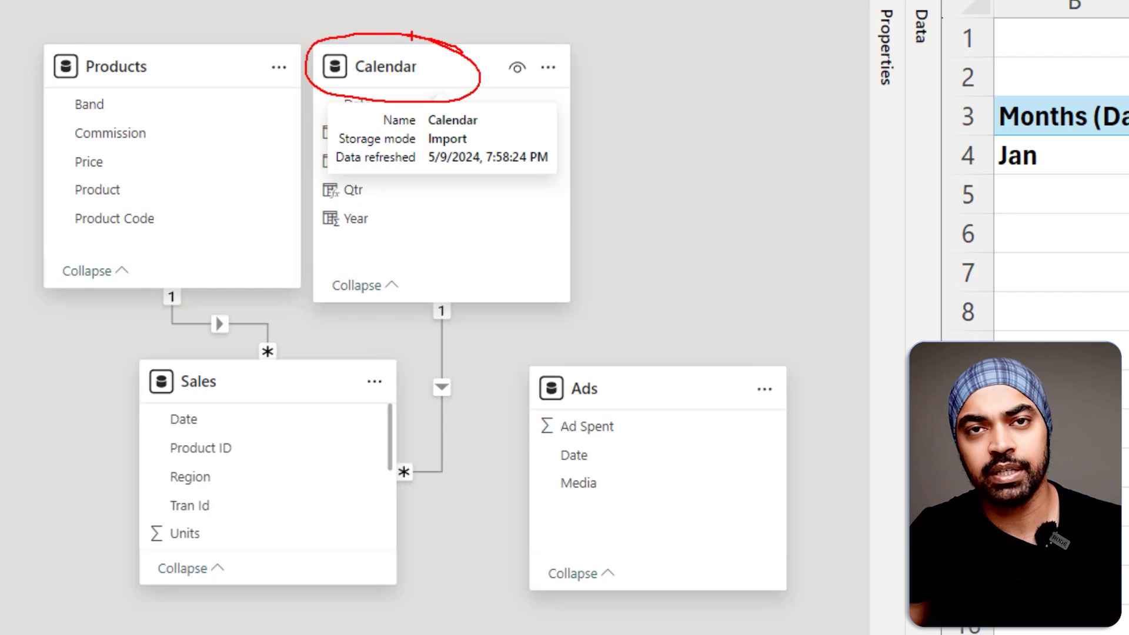
pyautogui.press('Escape')
# Draw red check marks on the Products, Calendar and Sales tables and outline the Ads table, clearing the ink when done.
pyautogui.hotkey('ctrl', '2')
pyautogui.moveTo(180, 130)
pyautogui.mouseDown()
pyautogui.moveTo(187, 154)
pyautogui.moveTo(228, 109)
pyautogui.mouseUp()
pyautogui.moveTo(419, 129)
pyautogui.mouseDown()
pyautogui.moveTo(431, 159)
pyautogui.moveTo(495, 119)
pyautogui.mouseUp()
pyautogui.moveTo(290, 475); pyautogui.dragTo(338, 451)
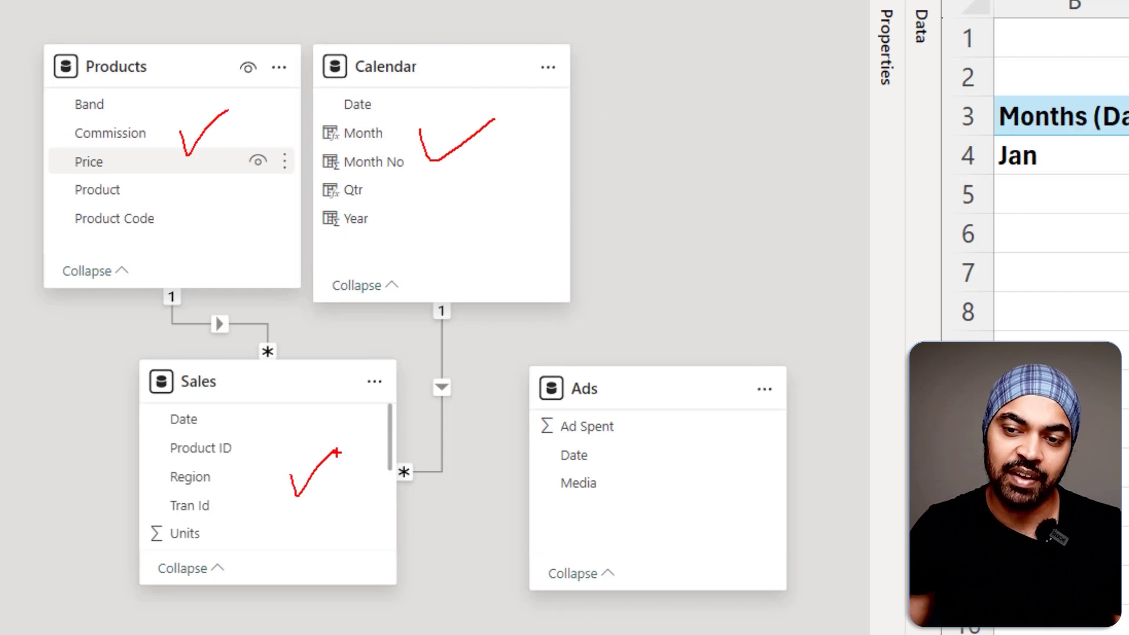
pyautogui.moveTo(619, 354)
pyautogui.mouseDown()
pyautogui.moveTo(497, 357)
pyautogui.moveTo(504, 513)
pyautogui.moveTo(635, 511)
pyautogui.moveTo(646, 443)
pyautogui.moveTo(632, 347)
pyautogui.mouseUp()
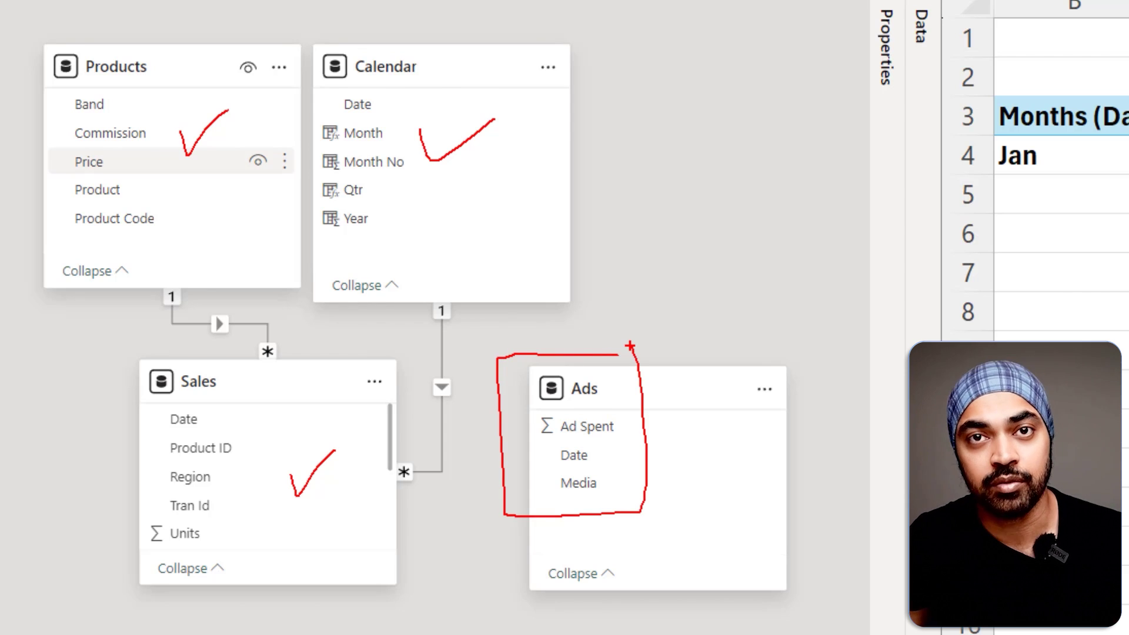
pyautogui.press('Escape')
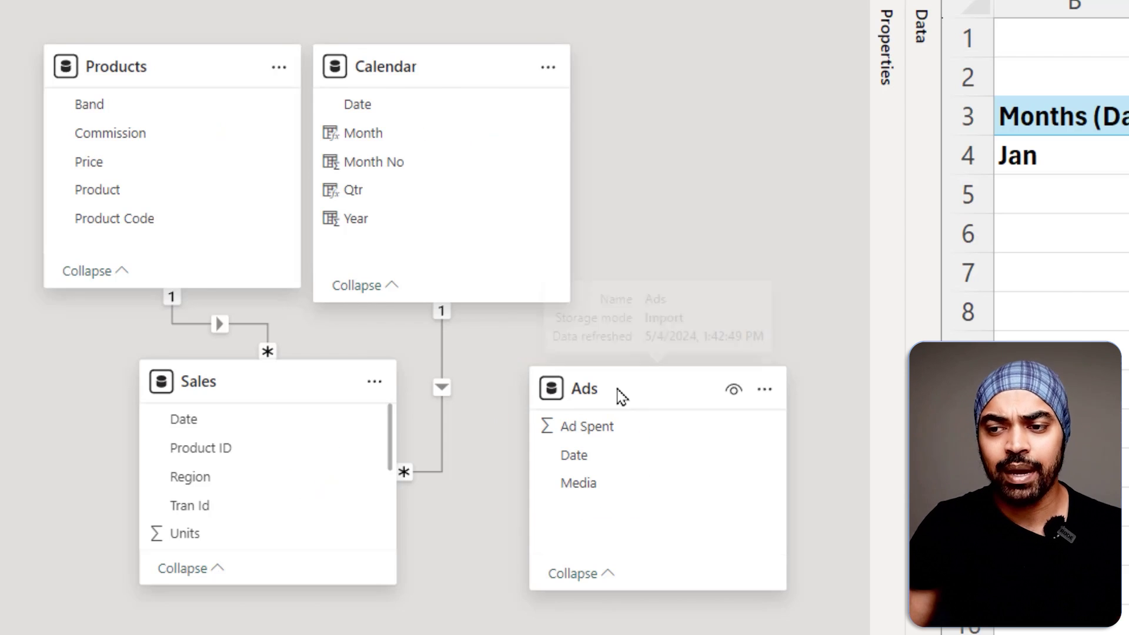
# Draw a red box around the Ads table's Date field and a check mark on the Calendar table, and clear them.
pyautogui.hotkey('ctrl', '2')
pyautogui.moveTo(533, 436); pyautogui.dragTo(613, 470)
pyautogui.moveTo(414, 71); pyautogui.dragTo(453, 38)
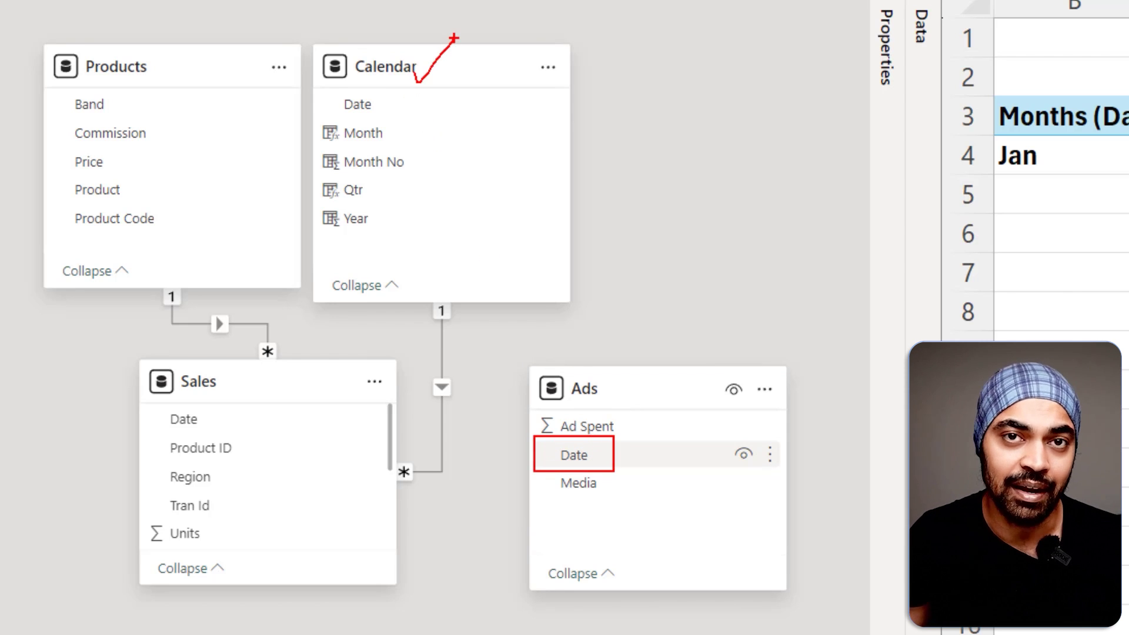
pyautogui.press('Escape')
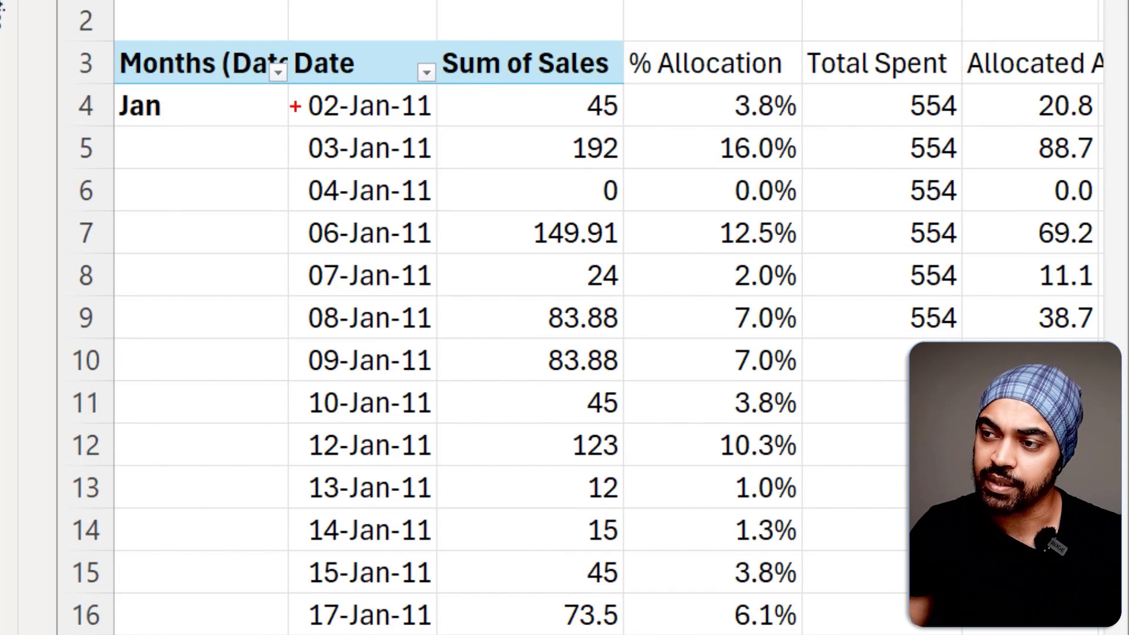
# Bring the Years column of the Sheet3 pivot table into view and check-mark the year, month and date values in red ink.
pyautogui.press('Left')
pyautogui.click(374, 122)
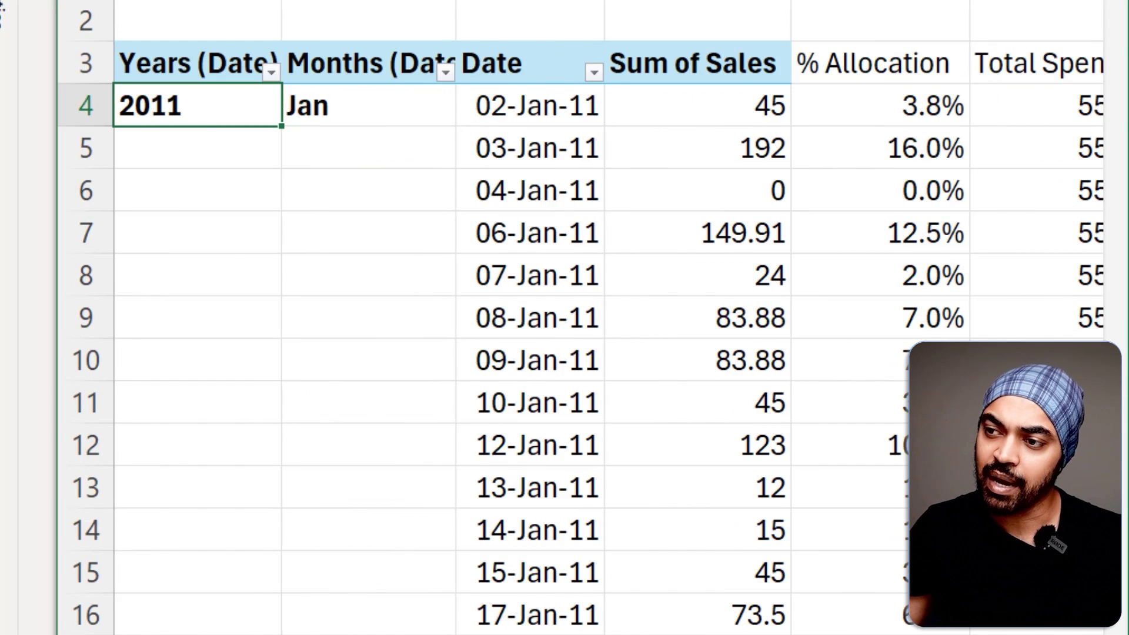
pyautogui.moveTo(201, 112); pyautogui.dragTo(229, 109)
pyautogui.moveTo(320, 124); pyautogui.dragTo(362, 104)
pyautogui.moveTo(544, 139); pyautogui.dragTo(578, 95)
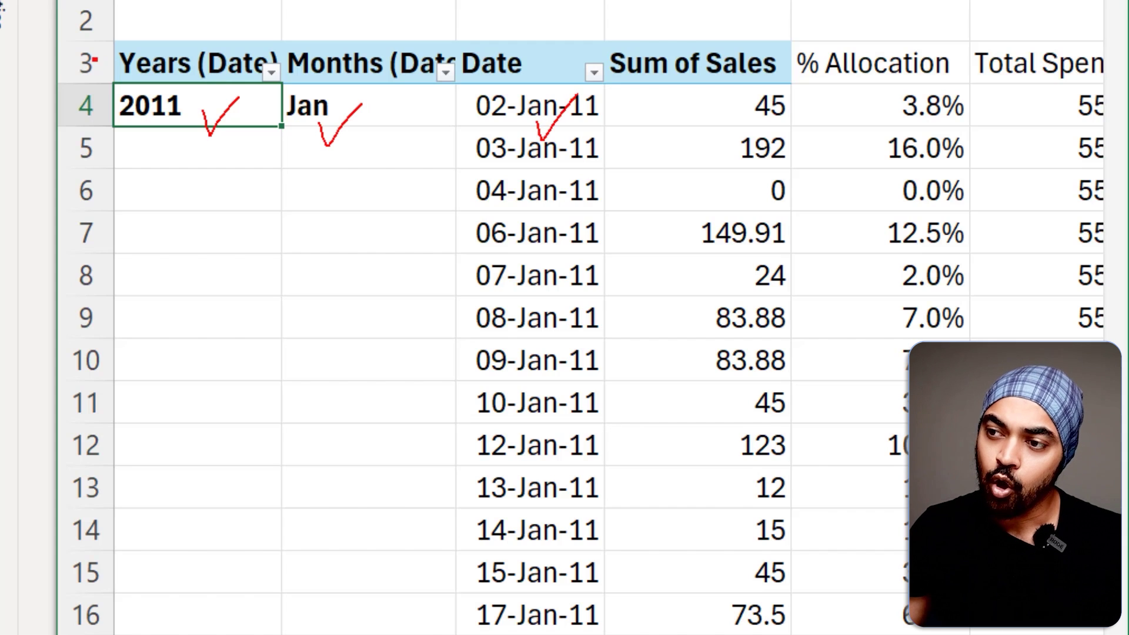
# Box the Years, Months and Date columns, draw an arrow from them to the Calendar table, and box the Sum of Sales values.
pyautogui.moveTo(94, 58); pyautogui.dragTo(598, 451)
pyautogui.moveTo(671, 158)
pyautogui.mouseDown()
pyautogui.moveTo(550, 75)
pyautogui.moveTo(435, 70)
pyautogui.moveTo(321, 92)
pyautogui.mouseUp()
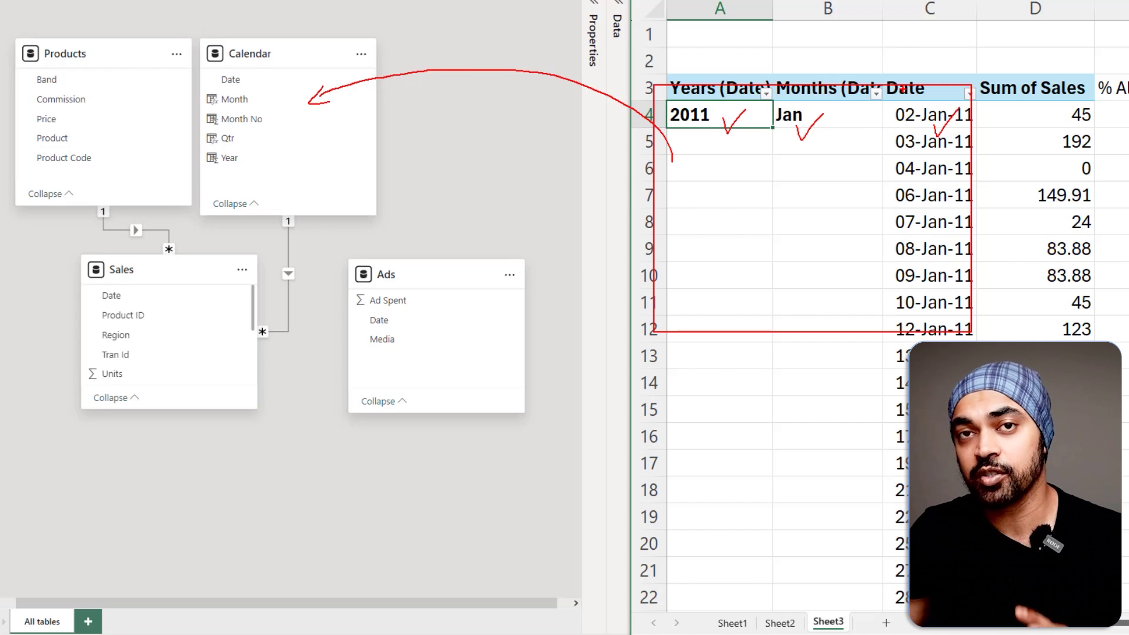
pyautogui.moveTo(1045, 83); pyautogui.dragTo(1091, 253)
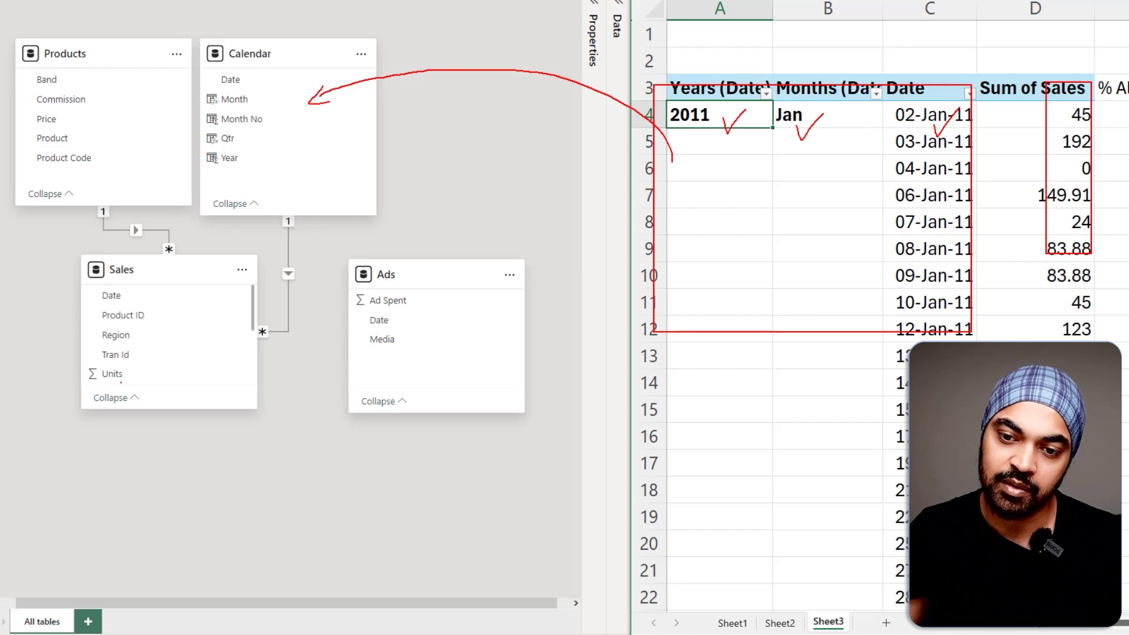
# Circle Units and Ad Spent, check-mark Month and Year, and draw arrows from Calendar to Sales and Ads, clearing the ink when done.
pyautogui.moveTo(63, 376)
pyautogui.mouseDown()
pyautogui.moveTo(101, 391)
pyautogui.moveTo(139, 368)
pyautogui.mouseUp()
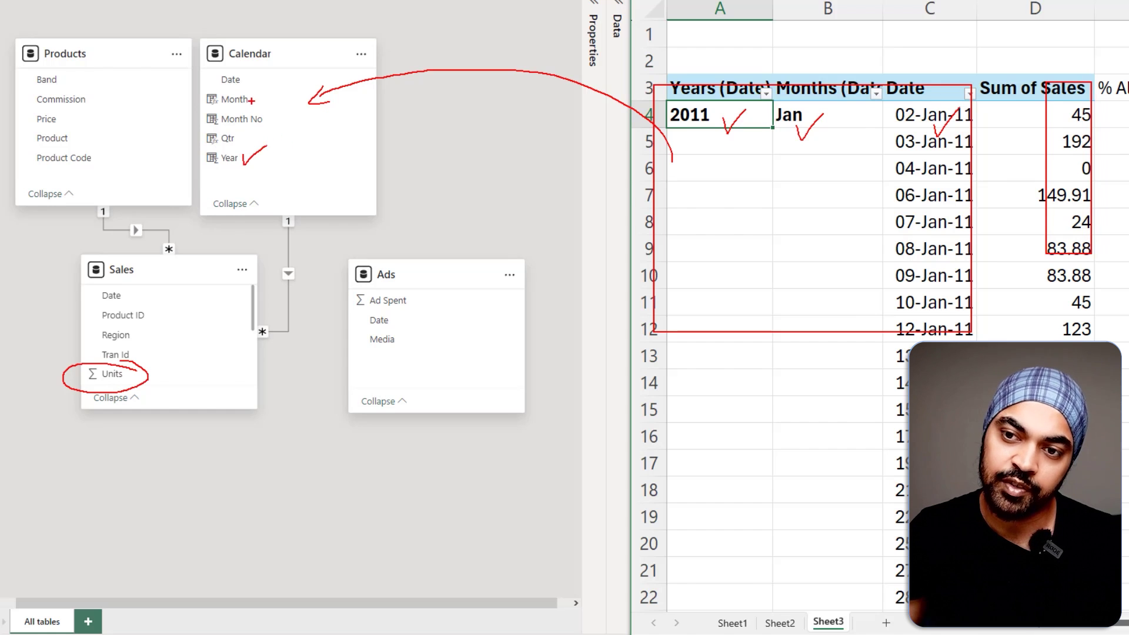
pyautogui.moveTo(257, 191)
pyautogui.mouseDown()
pyautogui.moveTo(193, 282)
pyautogui.moveTo(225, 268)
pyautogui.mouseUp()
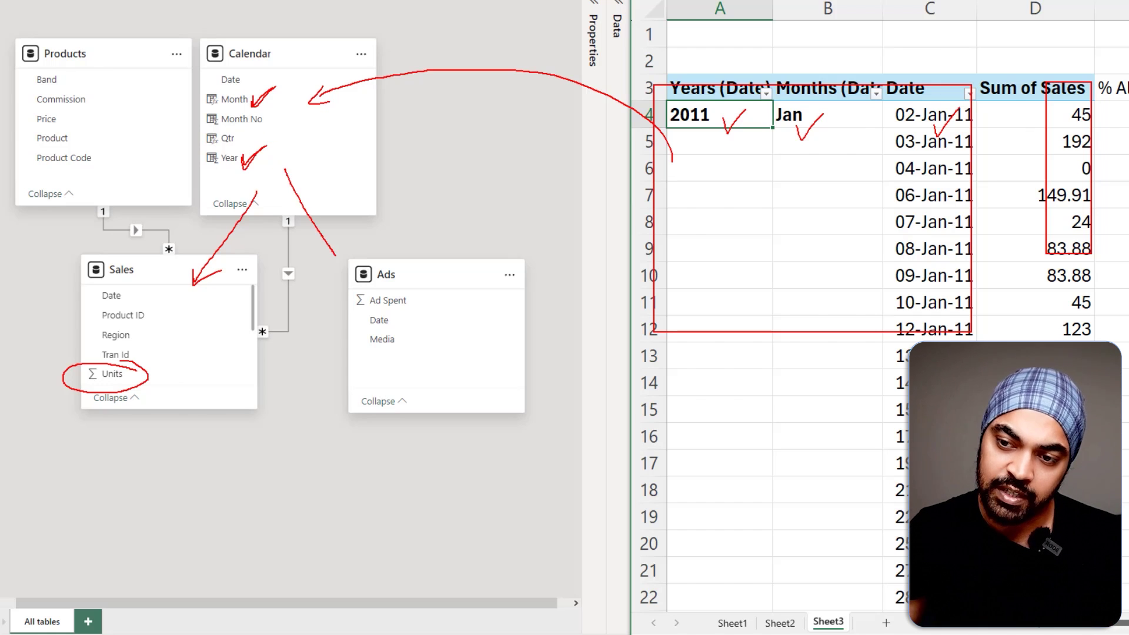
pyautogui.moveTo(369, 286); pyautogui.dragTo(421, 299)
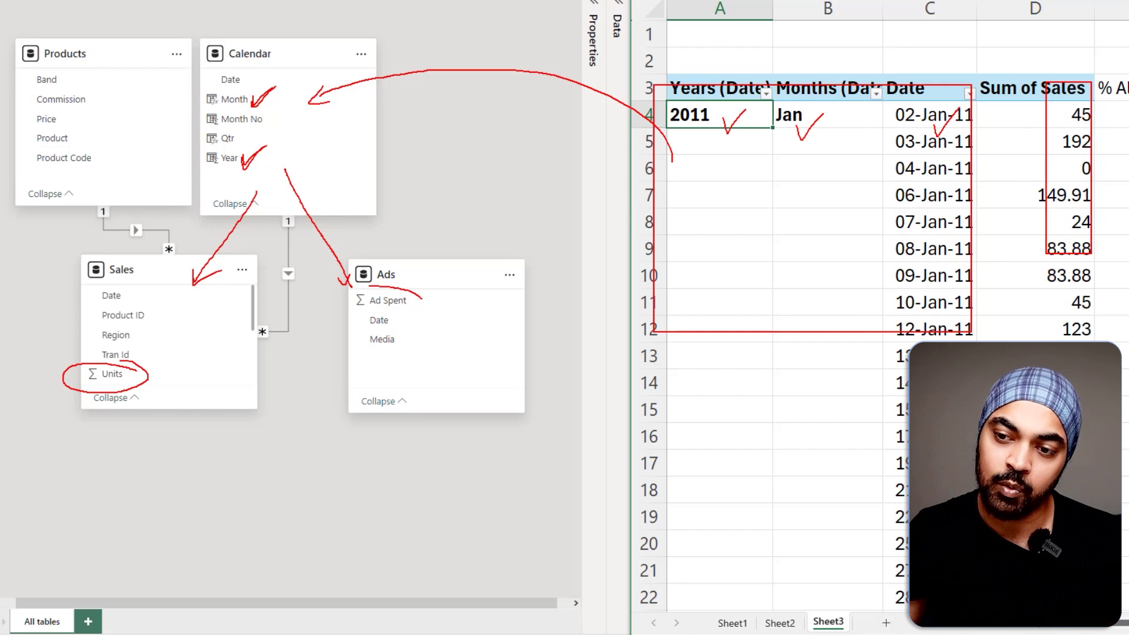
pyautogui.moveTo(350, 311)
pyautogui.mouseDown()
pyautogui.moveTo(401, 316)
pyautogui.moveTo(418, 299)
pyautogui.mouseUp()
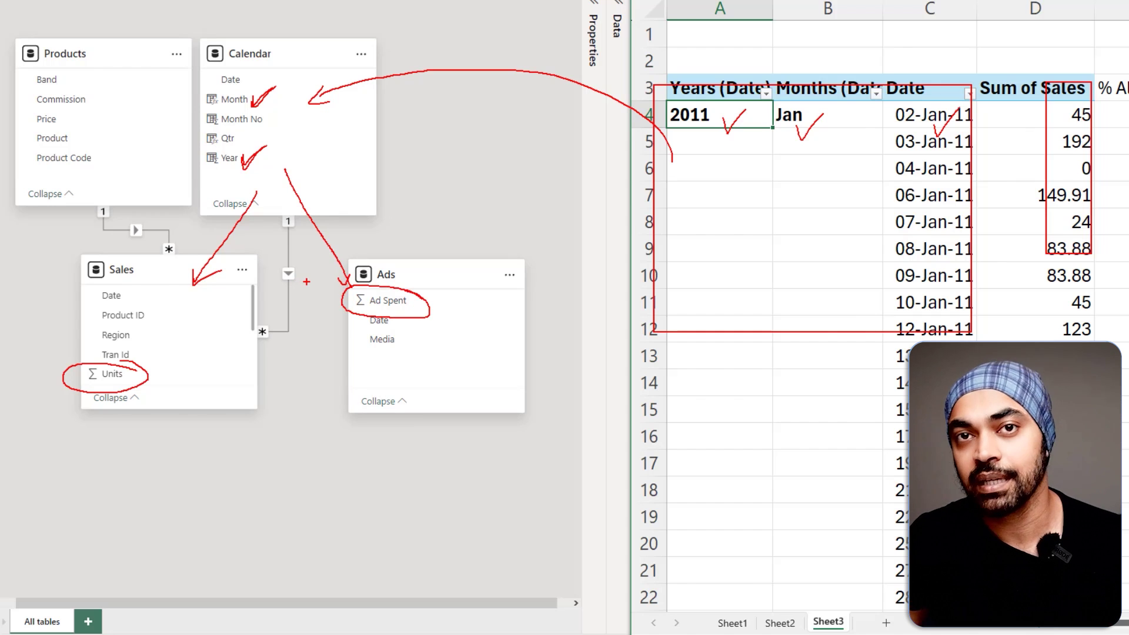
pyautogui.press('Escape')
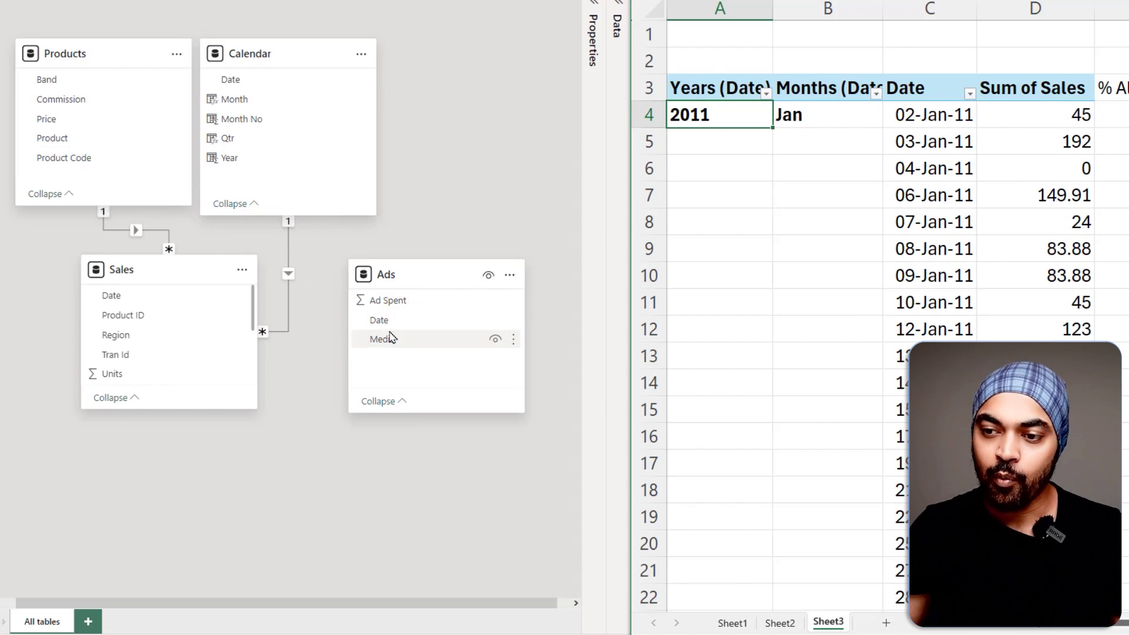
# Create a relationship between the Ads table's Date field and the Calendar table's Date field.
pyautogui.click(383, 325)
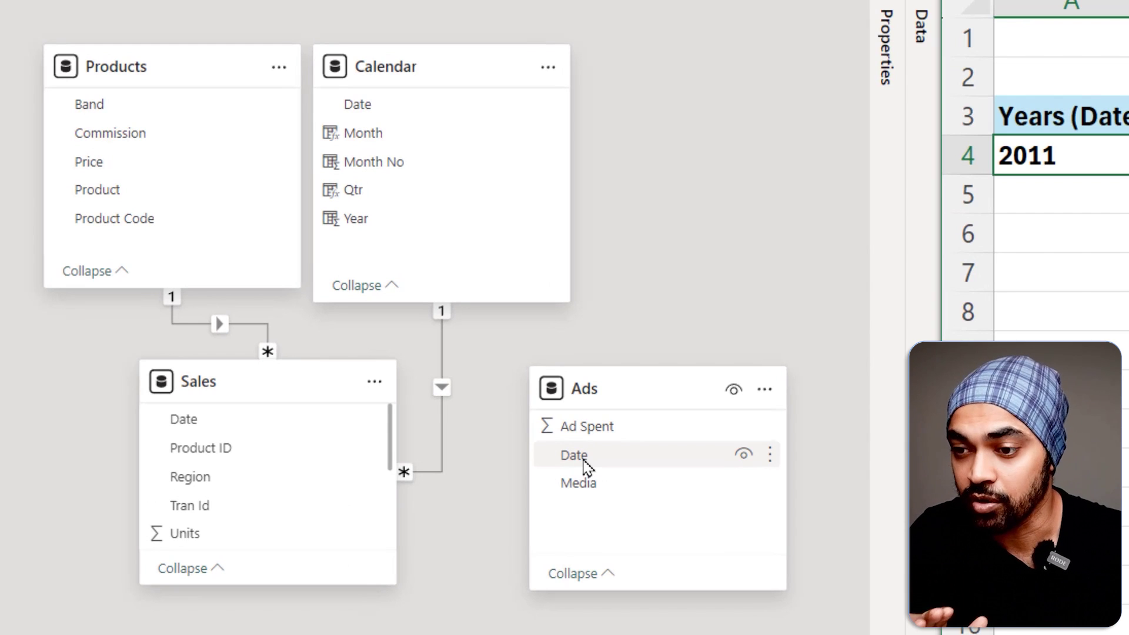
pyautogui.click(585, 466)
pyautogui.moveTo(570, 468); pyautogui.dragTo(384, 110)
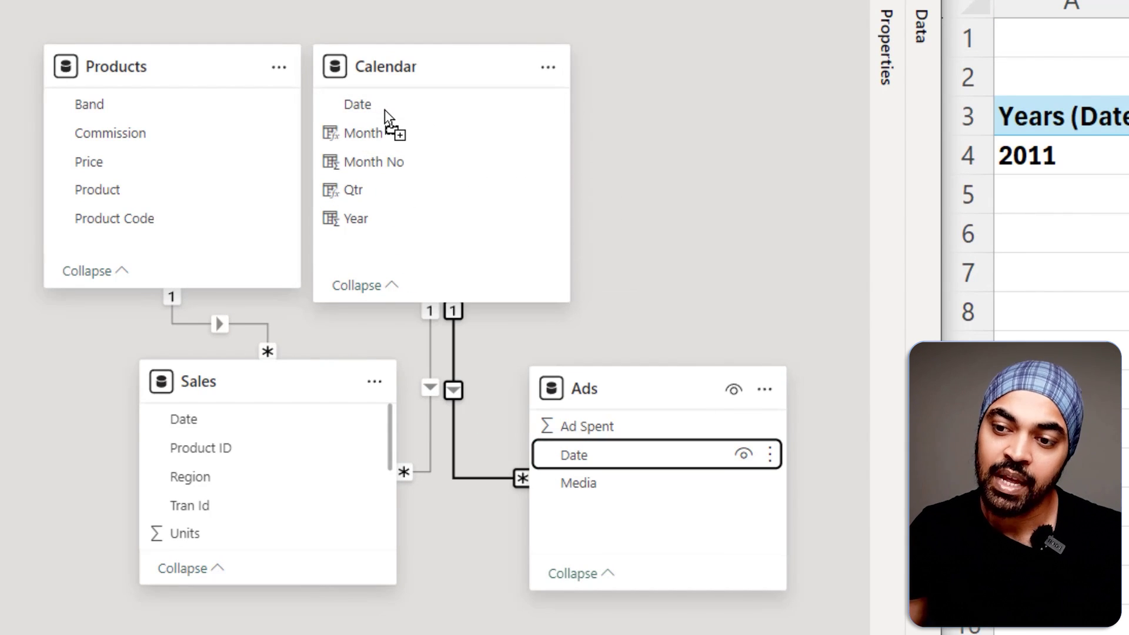
# Mark the Calendar table in red ink and draw lines from it down to the Sales and Ads tables.
pyautogui.moveTo(299, 76)
pyautogui.mouseDown()
pyautogui.moveTo(343, 152)
pyautogui.moveTo(444, 247)
pyautogui.mouseUp()
pyautogui.moveTo(364, 244)
pyautogui.mouseDown()
pyautogui.moveTo(295, 391)
pyautogui.moveTo(324, 382)
pyautogui.mouseUp()
pyautogui.moveTo(438, 222); pyautogui.dragTo(519, 376)
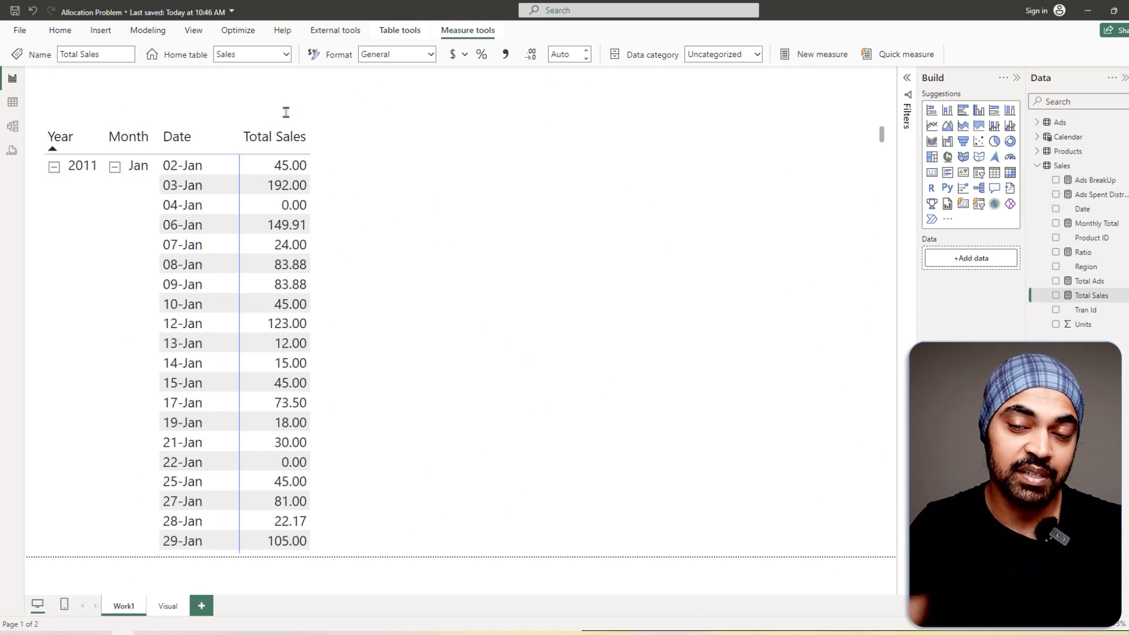
# Mark the year, month, dates and Total Sales values of the Work1 matrix in red ink, and clear the marks.
pyautogui.moveTo(69, 195); pyautogui.dragTo(96, 163)
pyautogui.moveTo(119, 196); pyautogui.dragTo(134, 165)
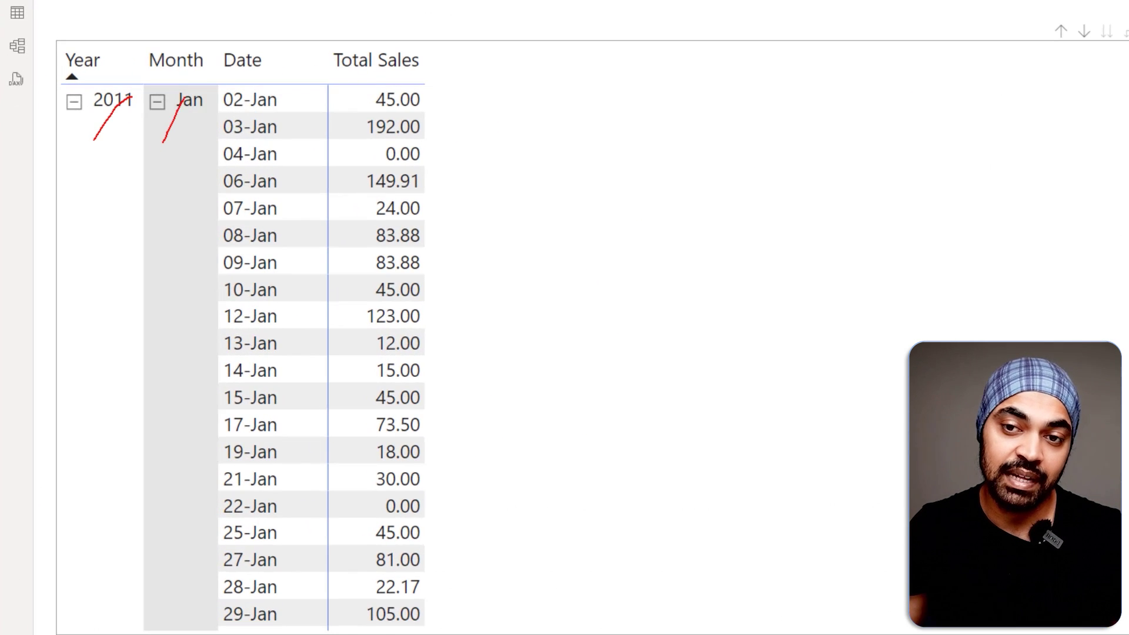
pyautogui.moveTo(276, 84); pyautogui.dragTo(299, 232)
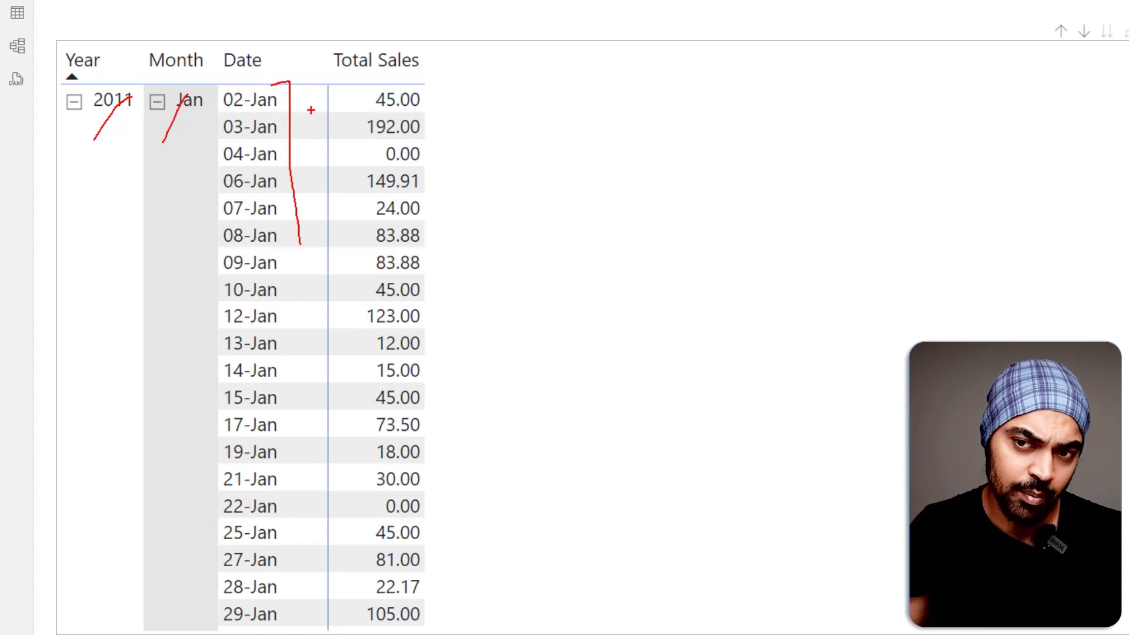
pyautogui.moveTo(422, 85); pyautogui.dragTo(414, 250)
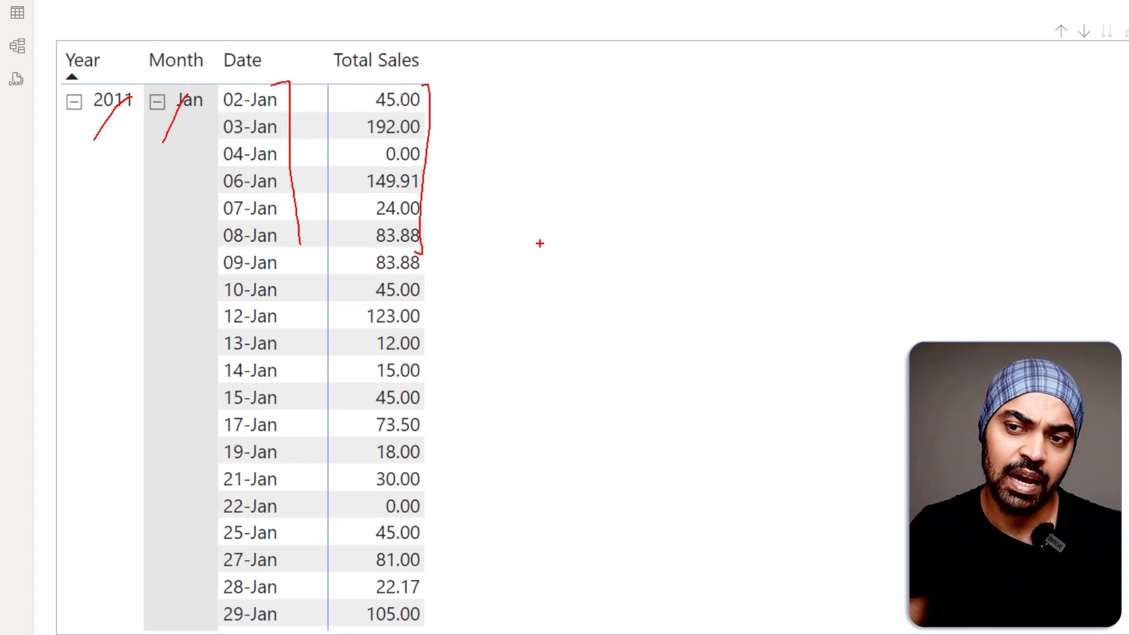
pyautogui.press('Escape')
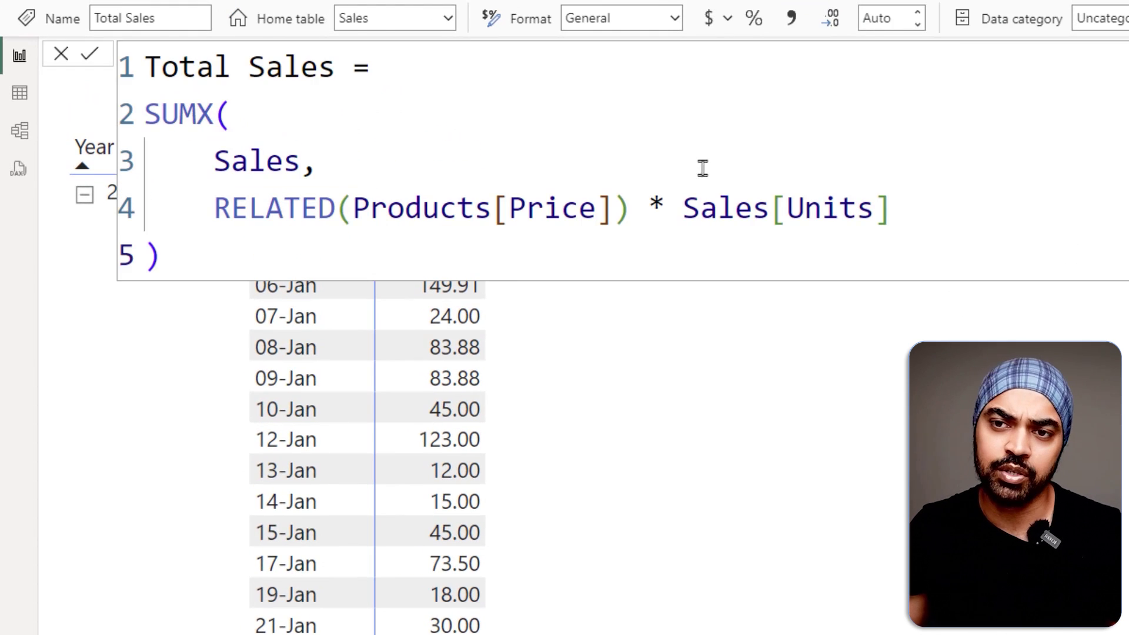
# Underline the related product price and Sales[Units] in the Total Sales formula, and clear the ink.
pyautogui.moveTo(261, 232); pyautogui.dragTo(597, 229)
pyautogui.moveTo(731, 232); pyautogui.dragTo(928, 240)
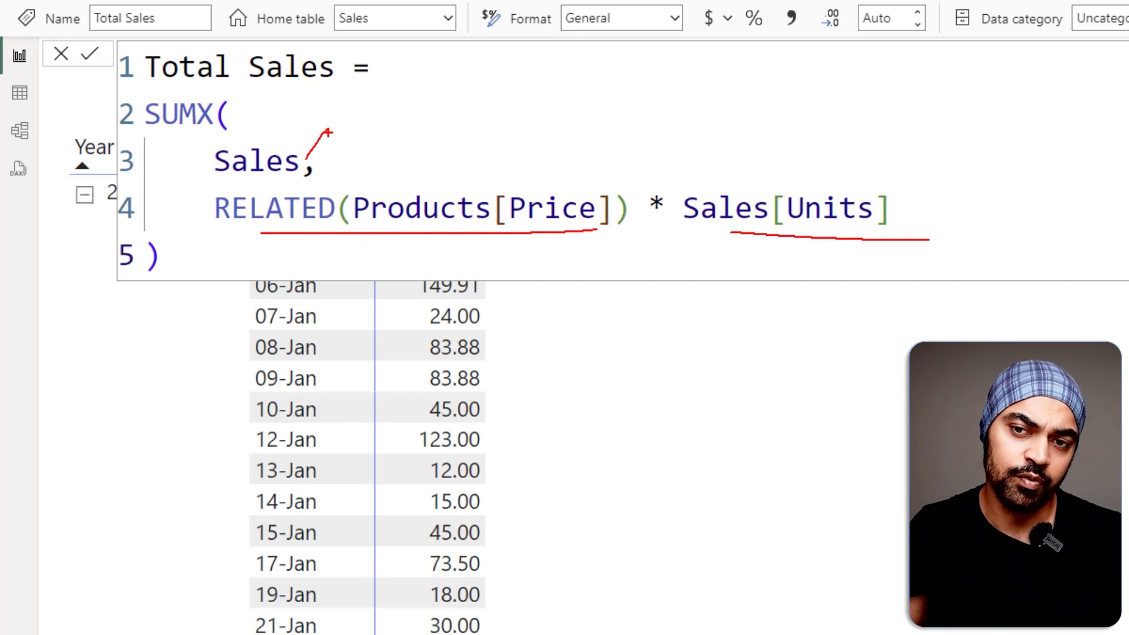
pyautogui.press('Escape')
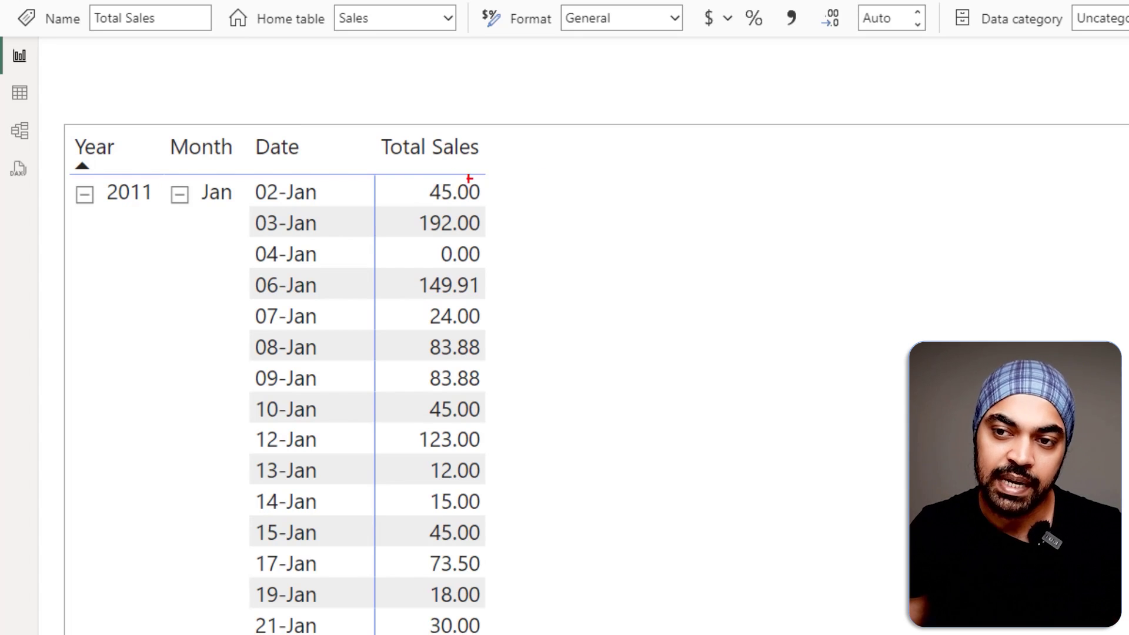
# Box the 02-Jan sales value and check its date, box January's total and tick its daily values, and return to the matrix's first rows.
pyautogui.moveTo(399, 170); pyautogui.dragTo(506, 207)
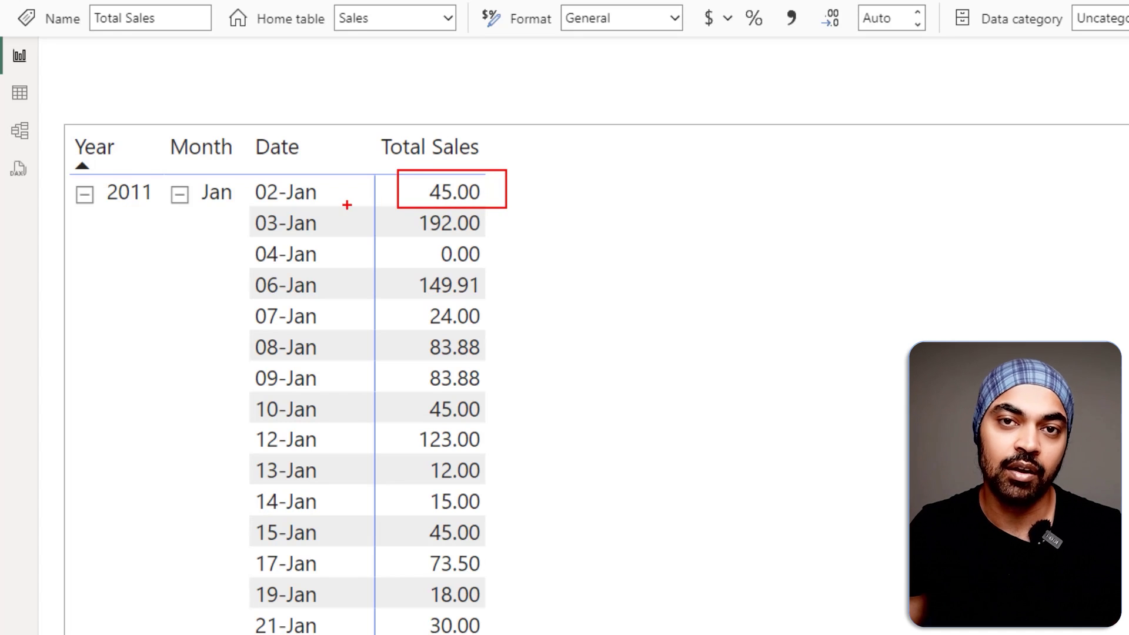
pyautogui.moveTo(344, 191); pyautogui.dragTo(365, 182)
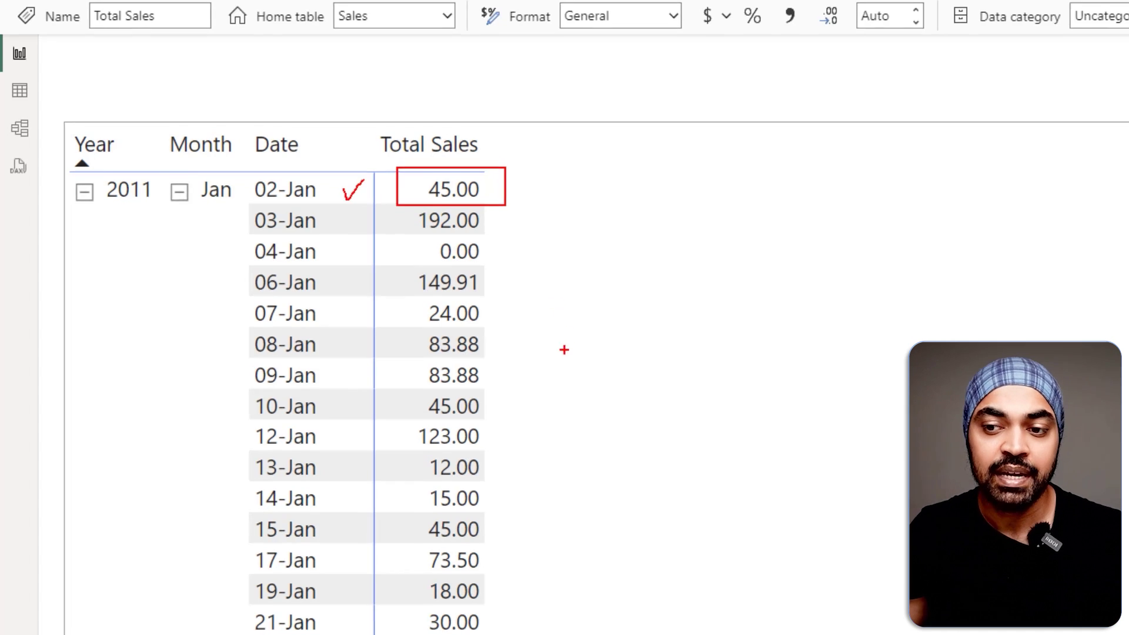
pyautogui.scroll(-2, 547, 306)
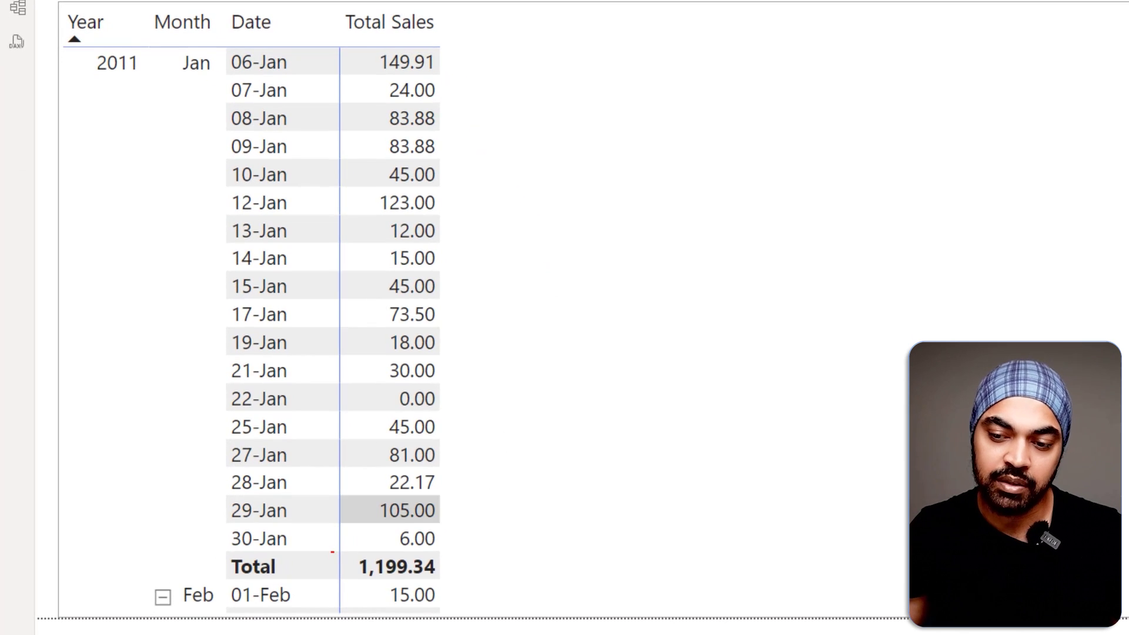
pyautogui.moveTo(332, 551); pyautogui.dragTo(474, 588)
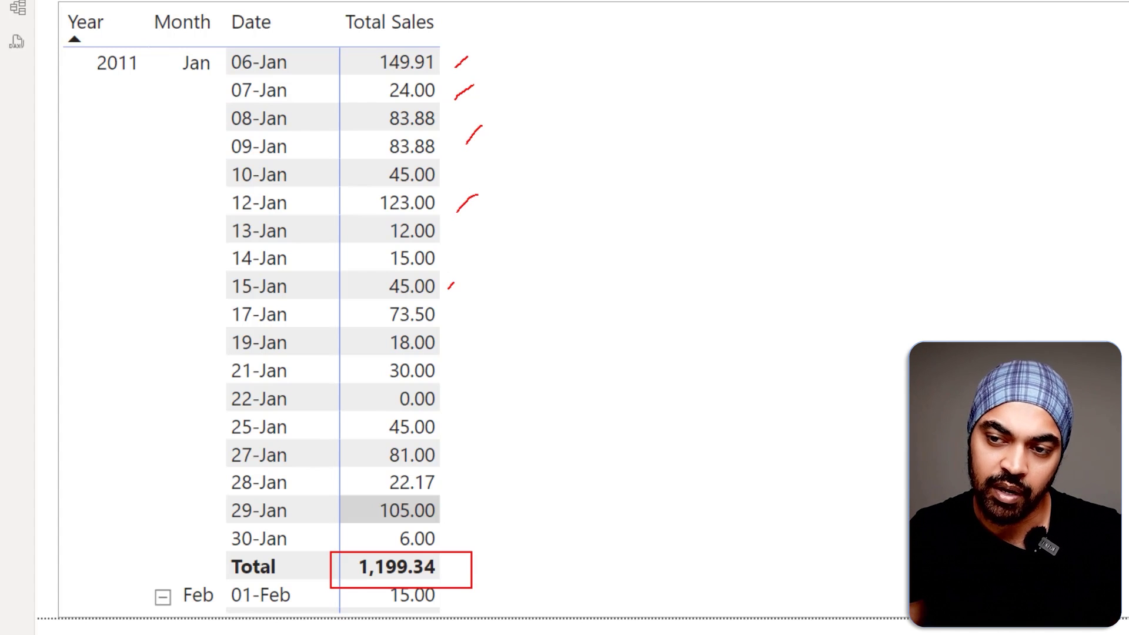
pyautogui.scroll(2, 507, 224)
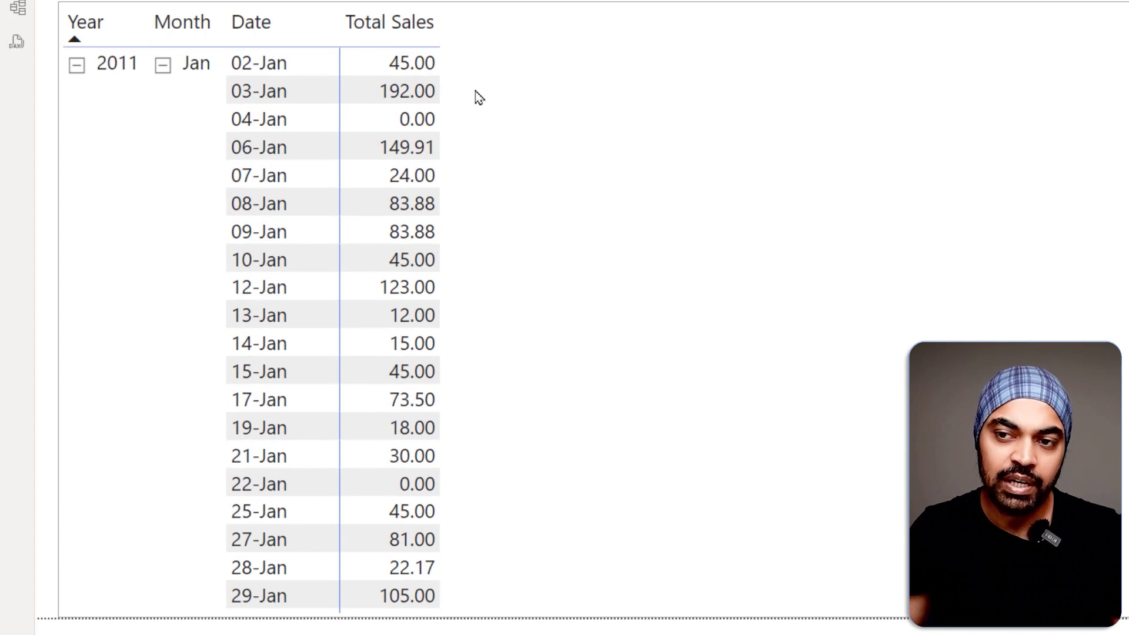
# Box the empty area beside Total Sales and draw an arrow down along the daily rows, clearing the ink when done.
pyautogui.moveTo(446, 56); pyautogui.dragTo(599, 103)
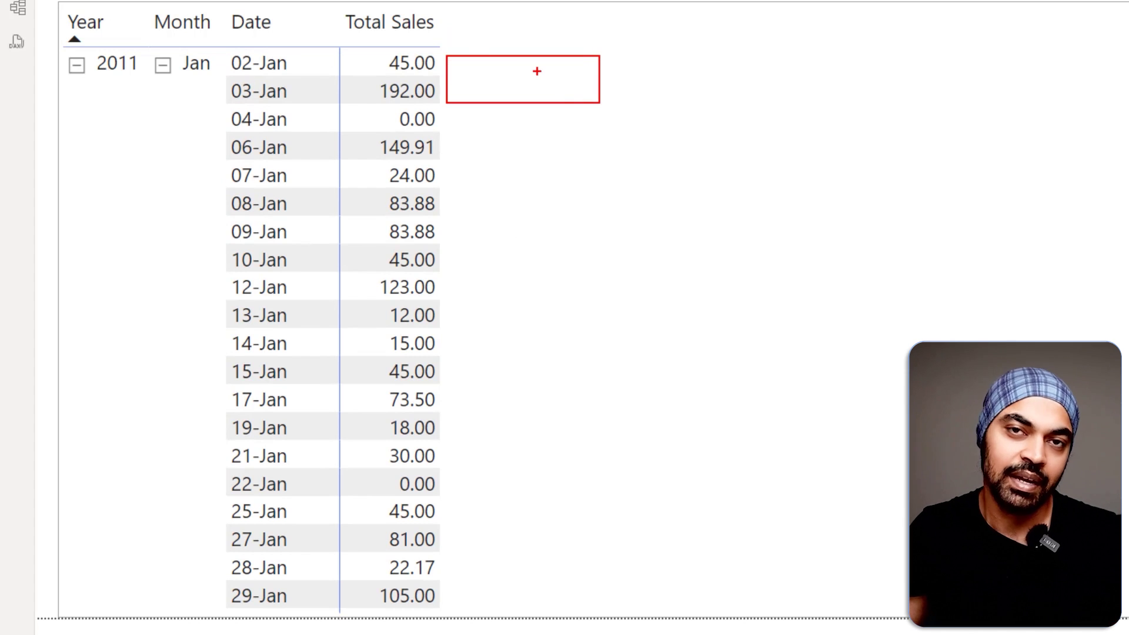
pyautogui.moveTo(581, 60); pyautogui.dragTo(588, 441)
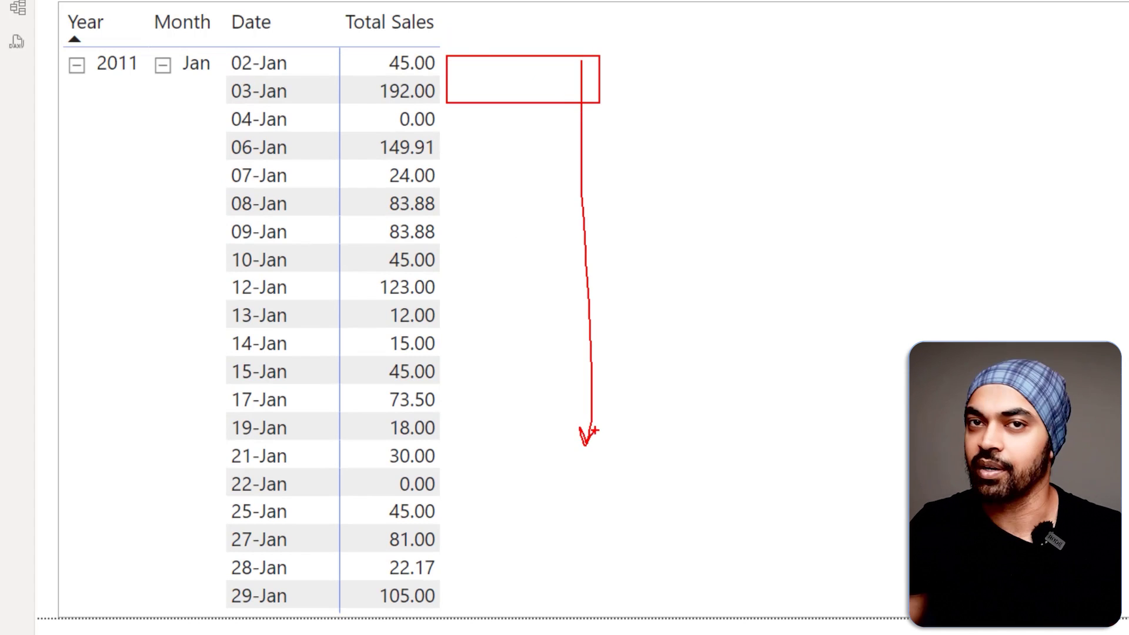
pyautogui.press('Escape')
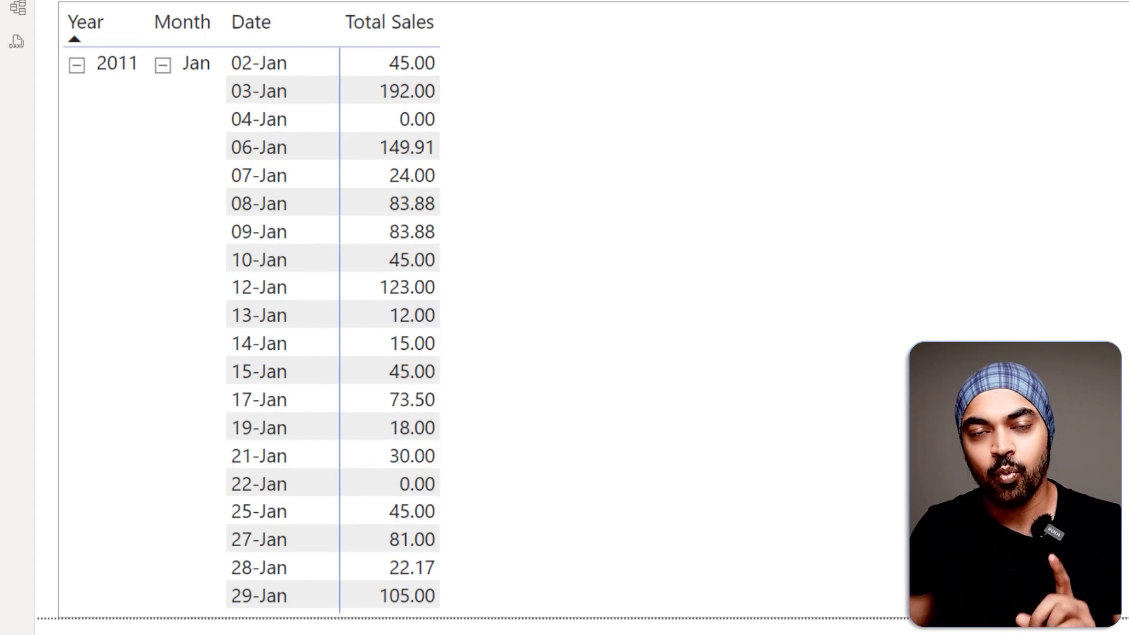
# Box January's sales total, draw dashes beside the daily values from 06-Jan, and bracket the rows down to 30-Jan.
pyautogui.scroll(-1, 584, 453)
pyautogui.hotkey('ctrl', '2')
pyautogui.moveTo(347, 544); pyautogui.dragTo(455, 584)
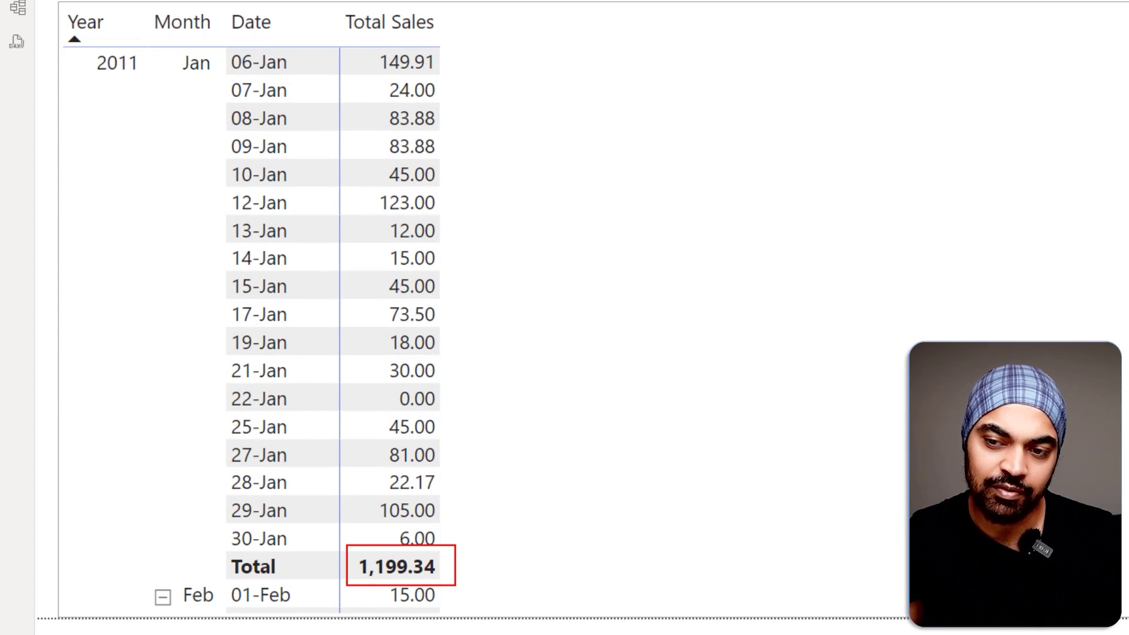
pyautogui.moveTo(451, 61); pyautogui.dragTo(485, 58)
pyautogui.moveTo(450, 111); pyautogui.dragTo(487, 112)
pyautogui.moveTo(450, 145); pyautogui.dragTo(457, 145)
pyautogui.moveTo(493, 52)
pyautogui.mouseDown()
pyautogui.moveTo(519, 205)
pyautogui.moveTo(509, 537)
pyautogui.mouseUp()
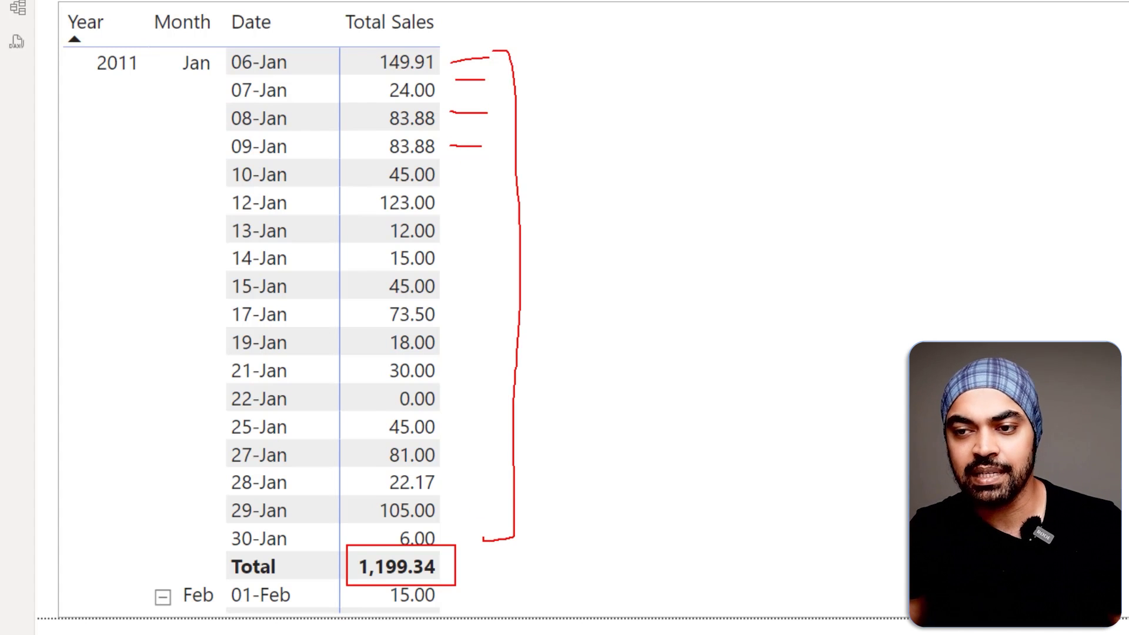
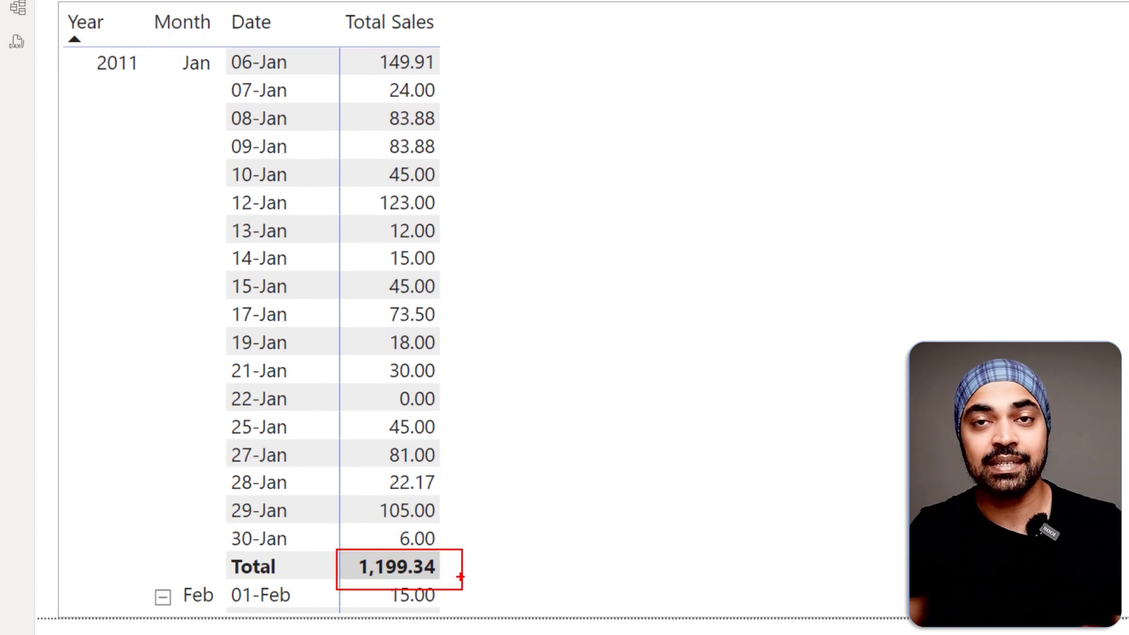
# Check-mark the 2011 and Jan values and cross out the January dates in red ink, and clear the marks.
pyautogui.moveTo(106, 75)
pyautogui.mouseDown()
pyautogui.moveTo(110, 91)
pyautogui.moveTo(148, 44)
pyautogui.mouseUp()
pyautogui.moveTo(165, 66)
pyautogui.mouseDown()
pyautogui.moveTo(169, 80)
pyautogui.moveTo(196, 43)
pyautogui.mouseUp()
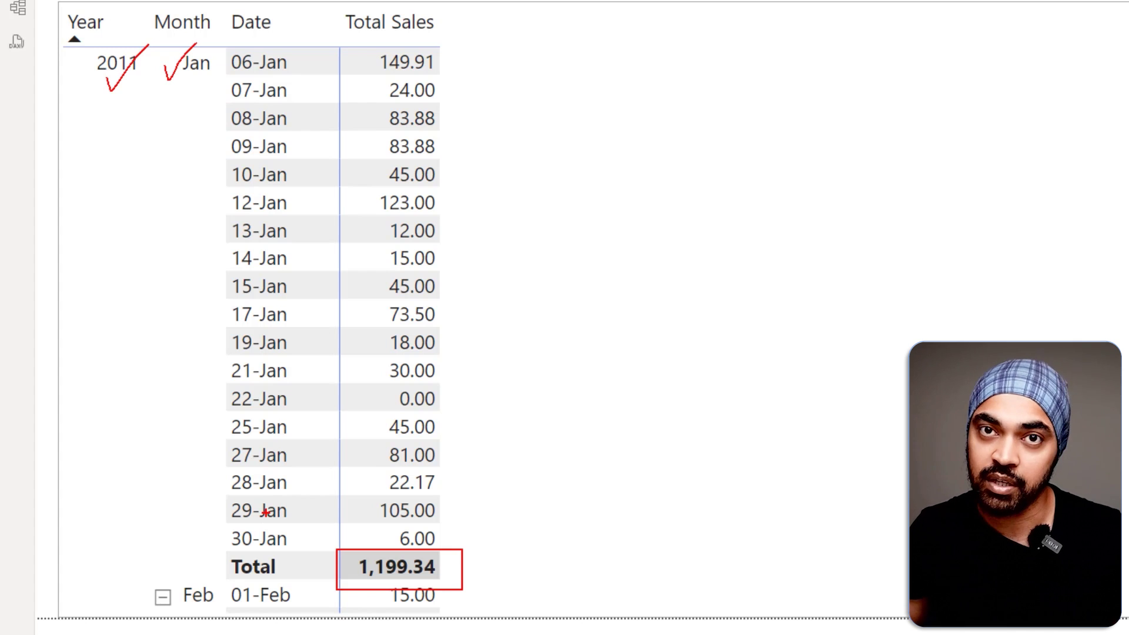
pyautogui.moveTo(235, 60); pyautogui.dragTo(320, 304)
pyautogui.moveTo(320, 52); pyautogui.dragTo(237, 287)
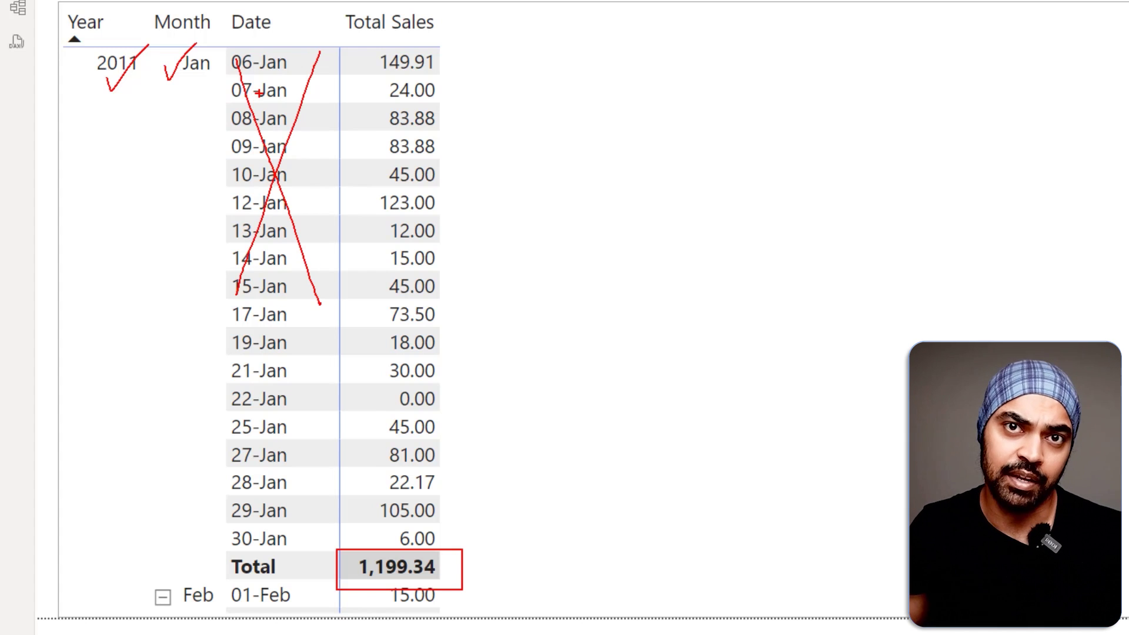
pyautogui.press('Escape')
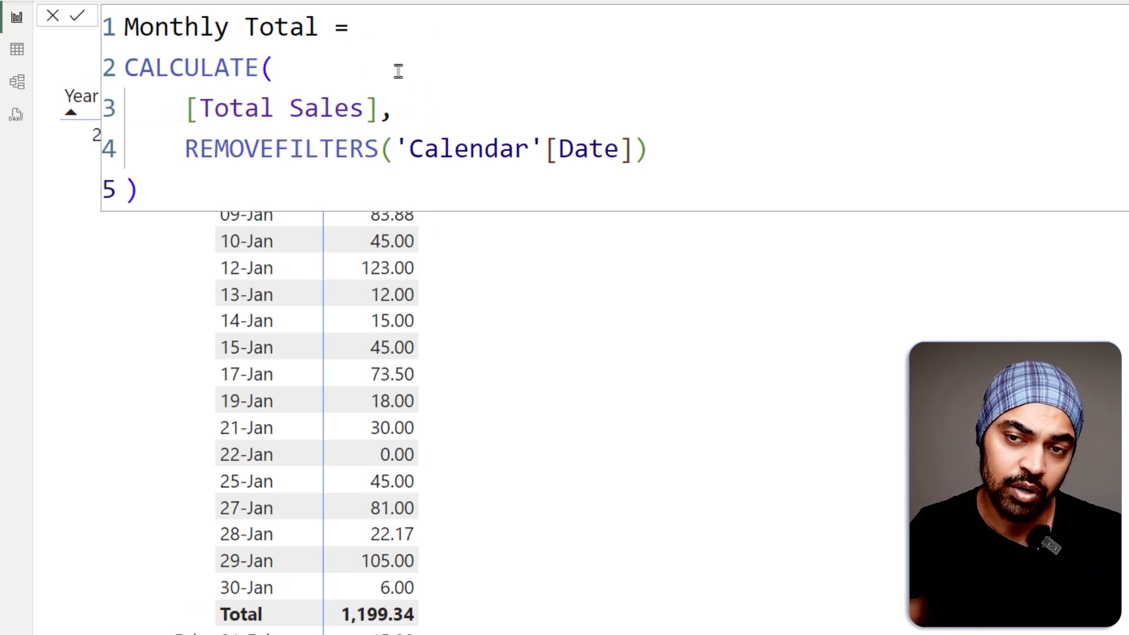
# Box [Total Sales] and underline the REMOVEFILTERS('Calendar'[Date]) part of the Monthly Total formula, and clear the ink.
pyautogui.moveTo(166, 90)
pyautogui.mouseDown()
pyautogui.moveTo(310, 126)
pyautogui.moveTo(392, 125)
pyautogui.mouseUp()
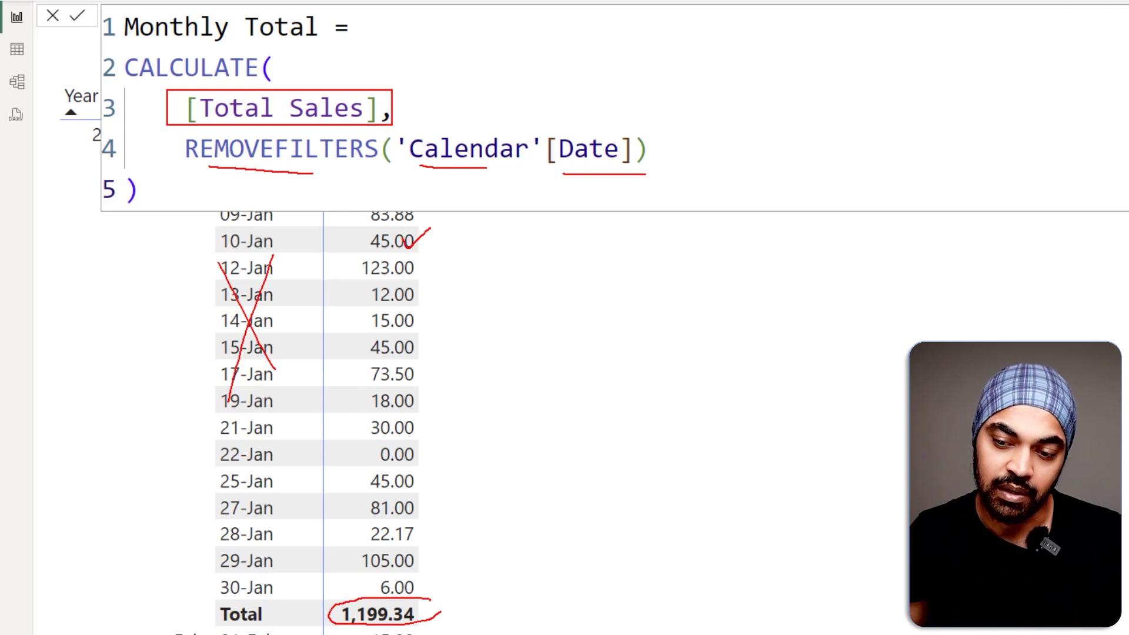
pyautogui.press('Escape')
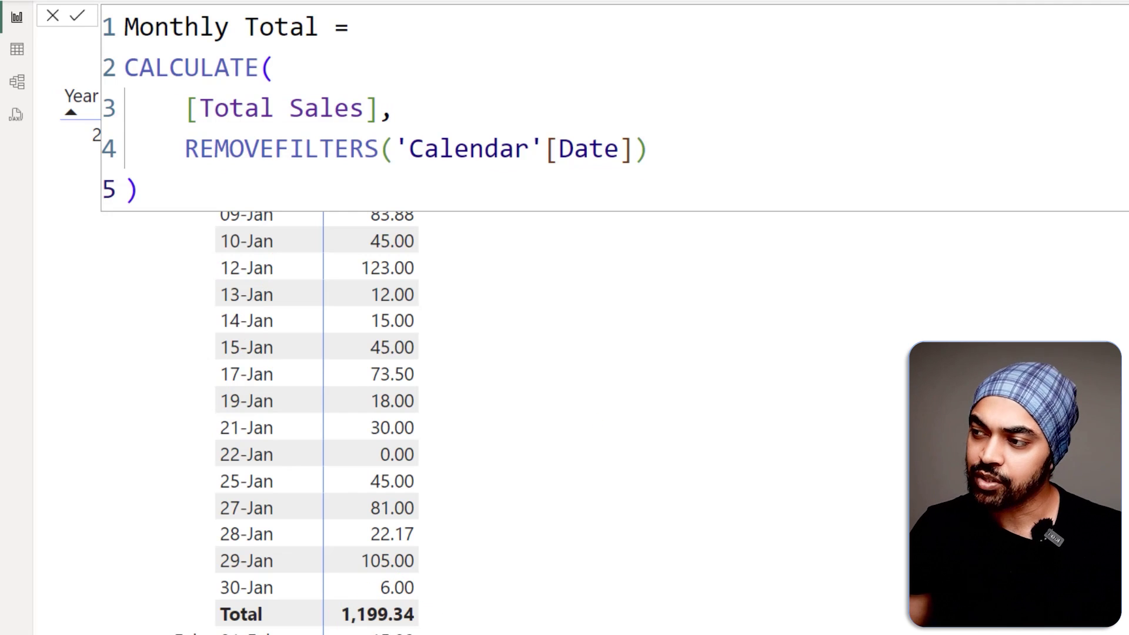
# Add the Monthly Total measure to the matrix beside Total Sales and review its January and February rows.
pyautogui.moveTo(1126, 265); pyautogui.dragTo(742, 337)
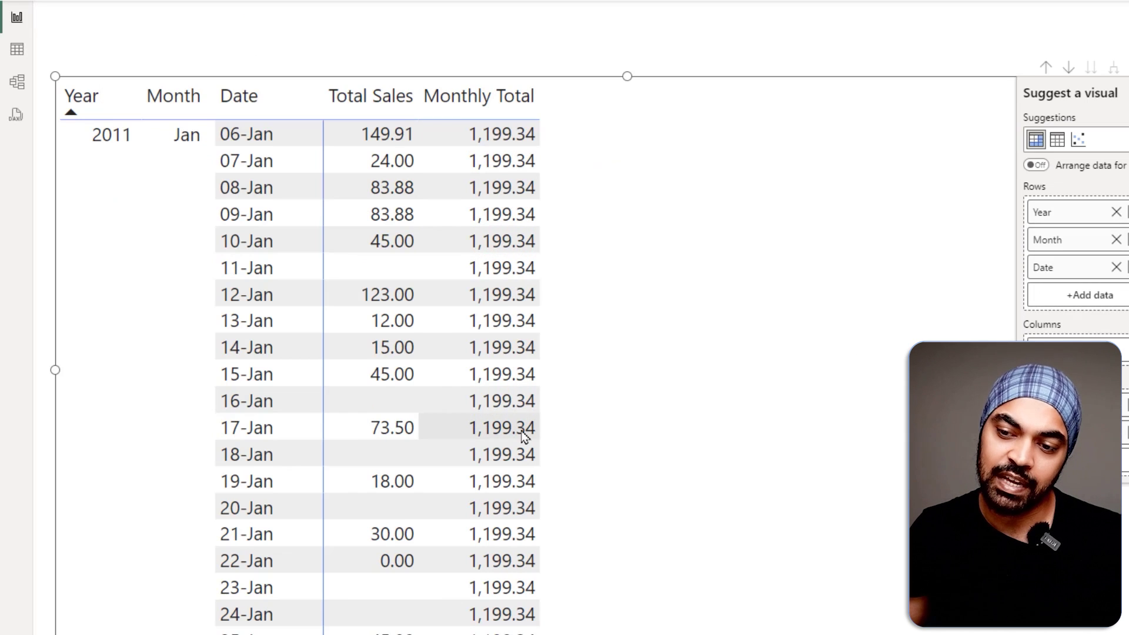
pyautogui.scroll(-5, 523, 460)
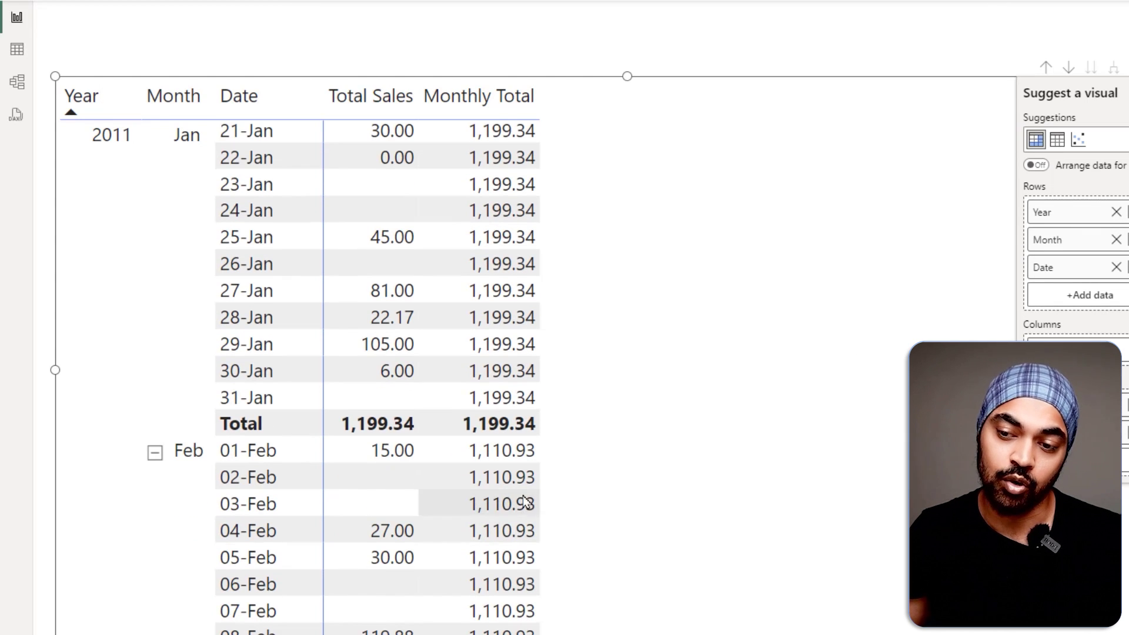
pyautogui.scroll(7, 521, 437)
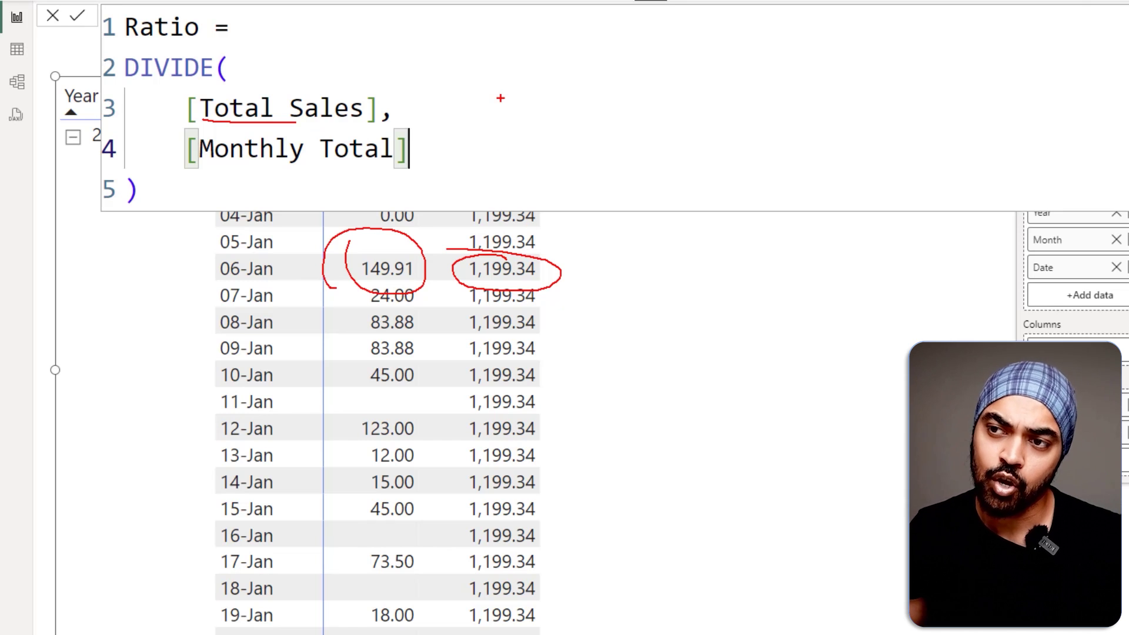
# Draw a red arrow from the Ratio measure's DIVIDE formula to its Percentage format setting, and clear the ink.
pyautogui.moveTo(518, 32); pyautogui.dragTo(455, 83)
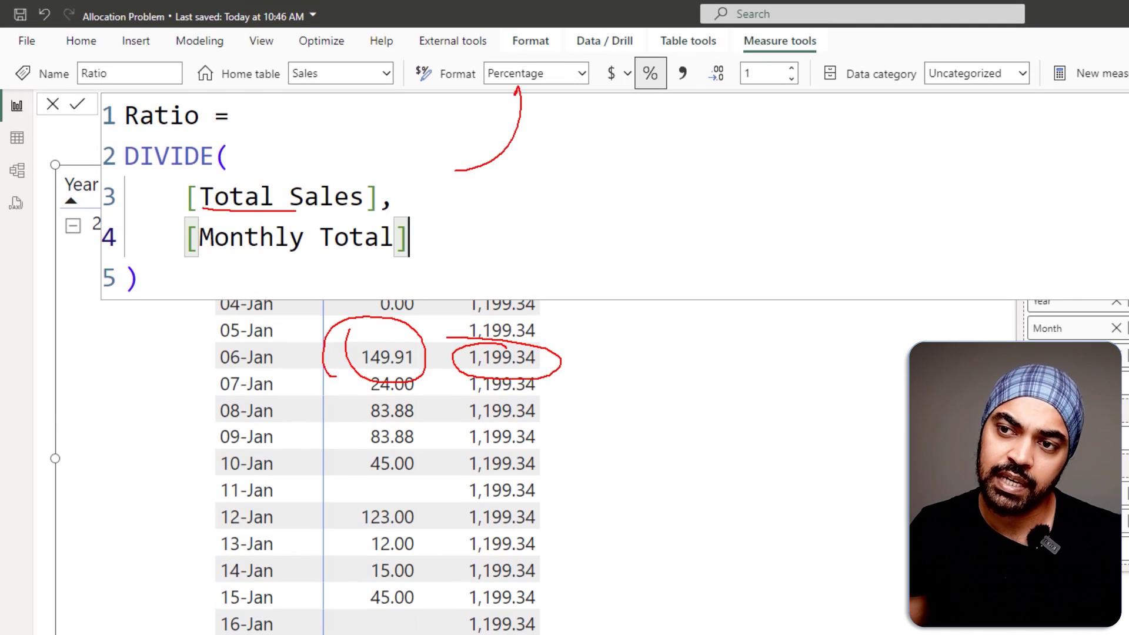
pyautogui.press('Escape')
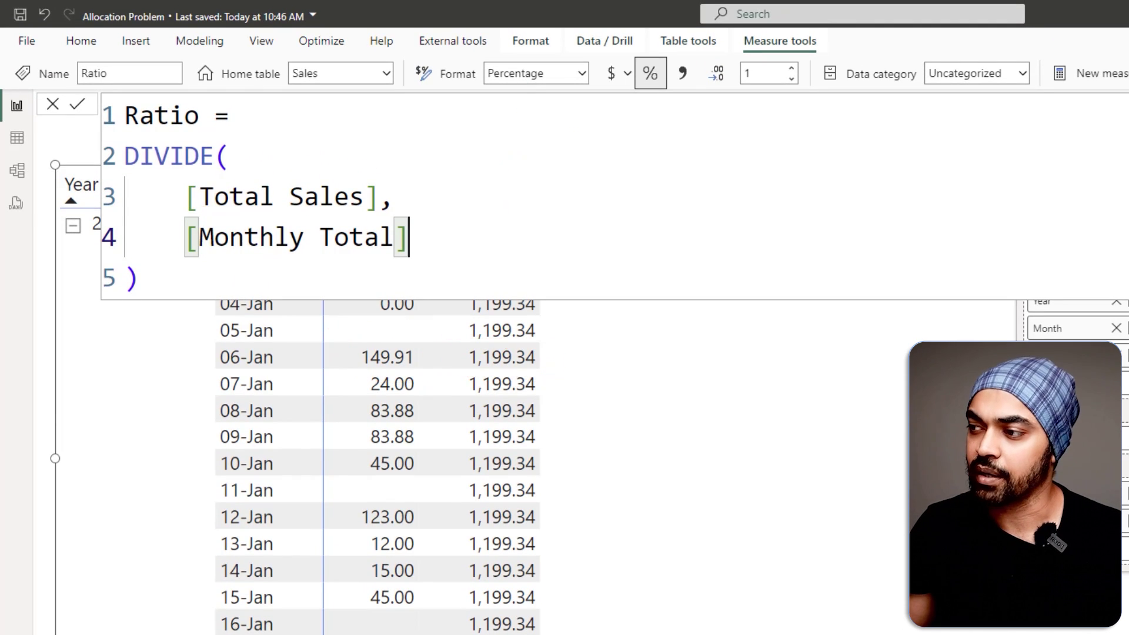
# Add the Ratio measure to the matrix beside Monthly Total.
pyautogui.moveTo(1105, 337); pyautogui.dragTo(688, 228)
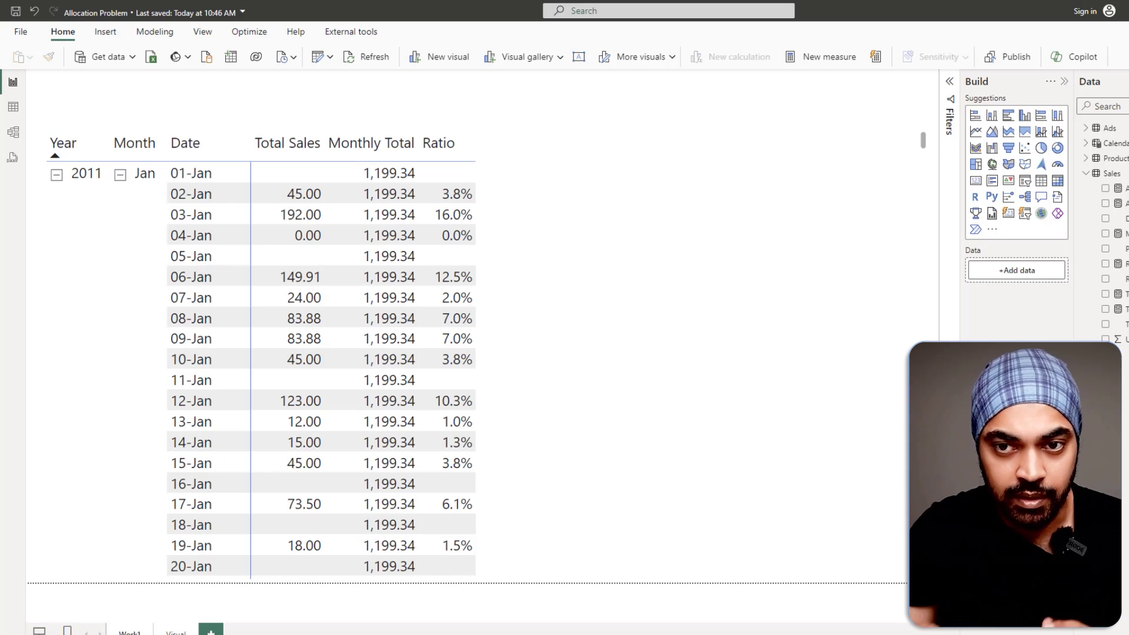
# Open the Ads table's data, box and tick the two 31 January 2011 rows in red, clear the ink, and return to the report.
pyautogui.click(12, 107)
pyautogui.click(1108, 130)
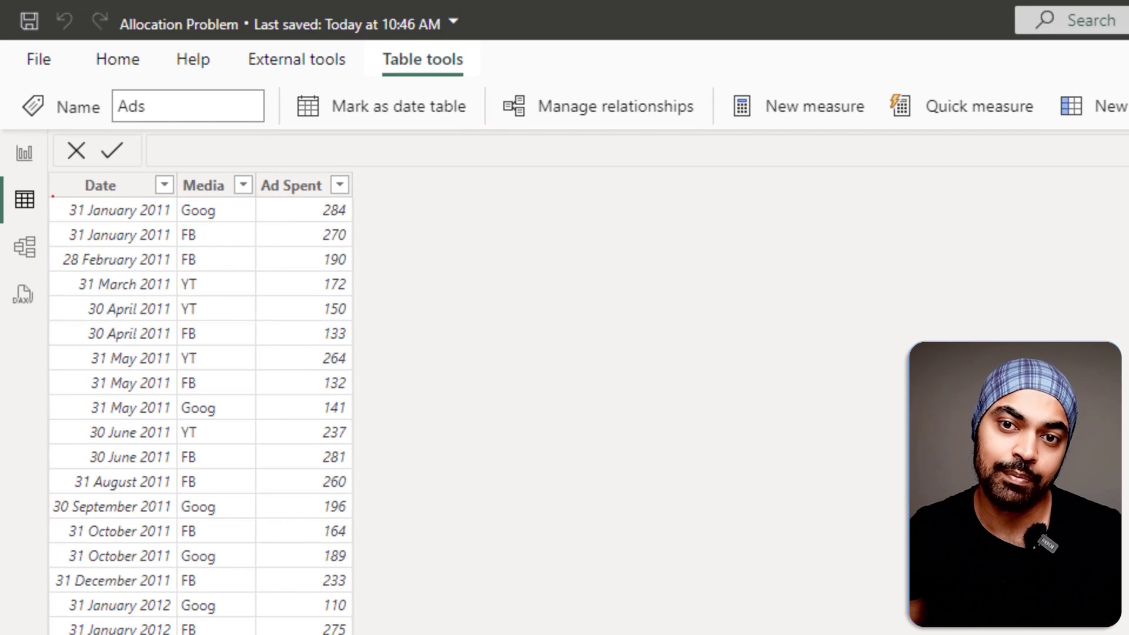
pyautogui.moveTo(51, 195); pyautogui.dragTo(361, 253)
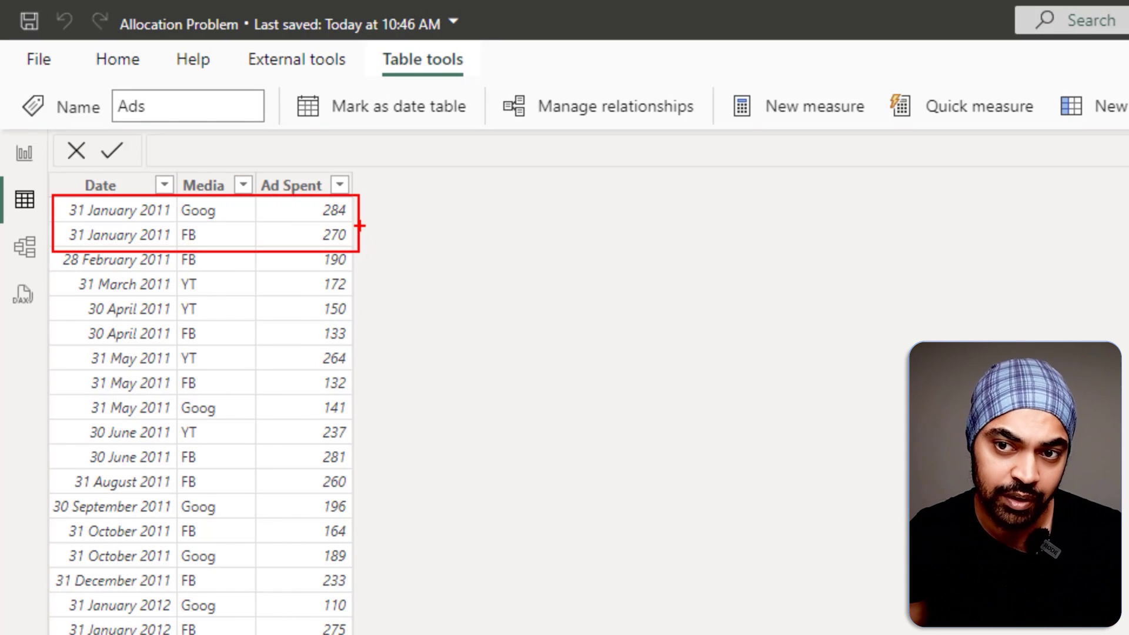
pyautogui.moveTo(356, 213)
pyautogui.mouseDown()
pyautogui.moveTo(363, 204)
pyautogui.moveTo(368, 223)
pyautogui.mouseUp()
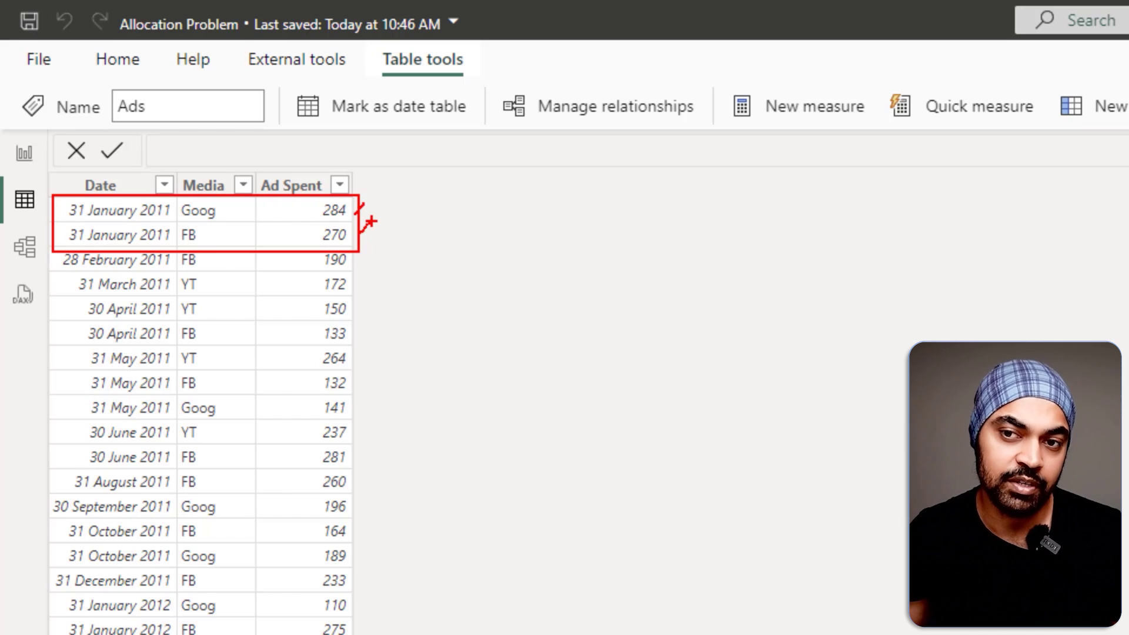
pyautogui.press('Escape')
pyautogui.click(25, 156)
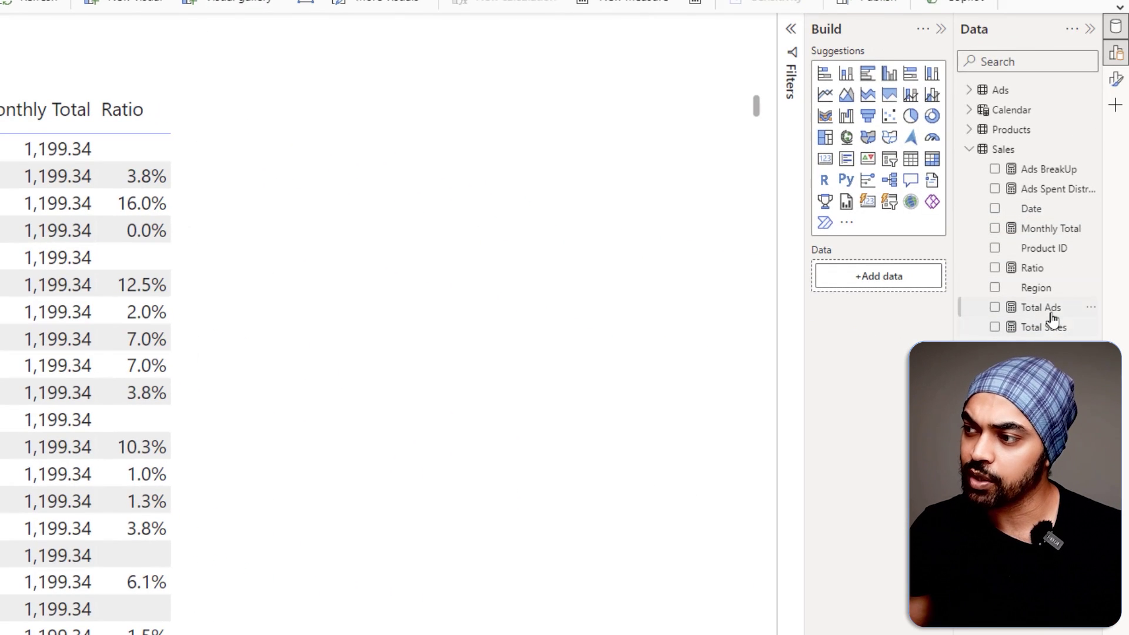
# Display the Total Ads measure's formula, mark its Ads table and Ad Spent column references in red, and clear the ink.
pyautogui.click(1049, 310)
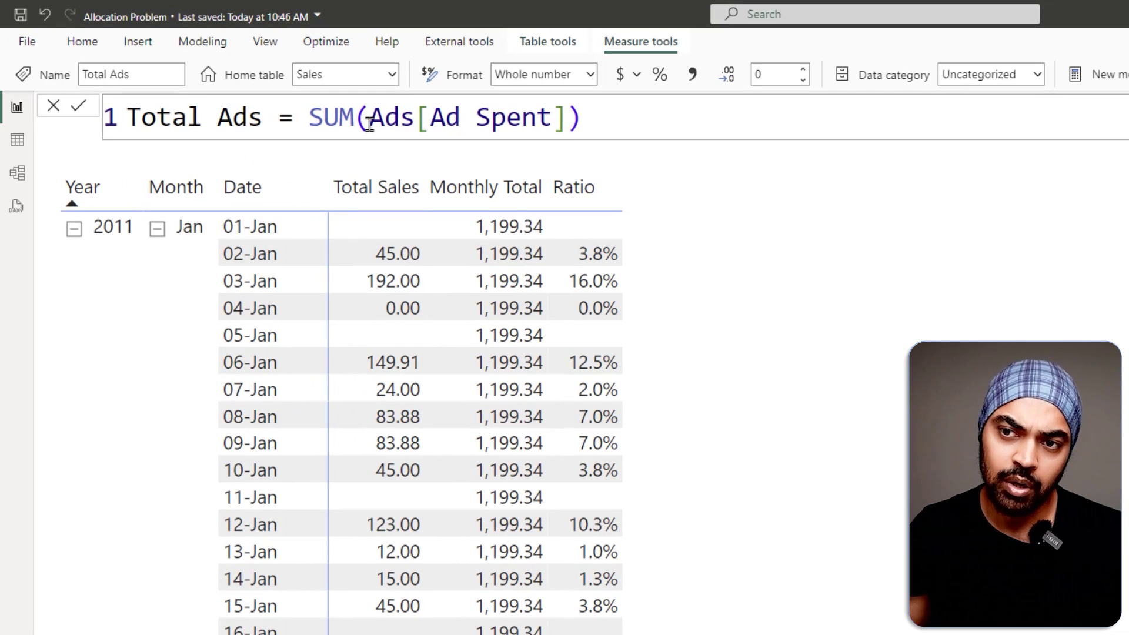
pyautogui.moveTo(371, 166); pyautogui.dragTo(383, 140)
pyautogui.moveTo(429, 164); pyautogui.dragTo(458, 140)
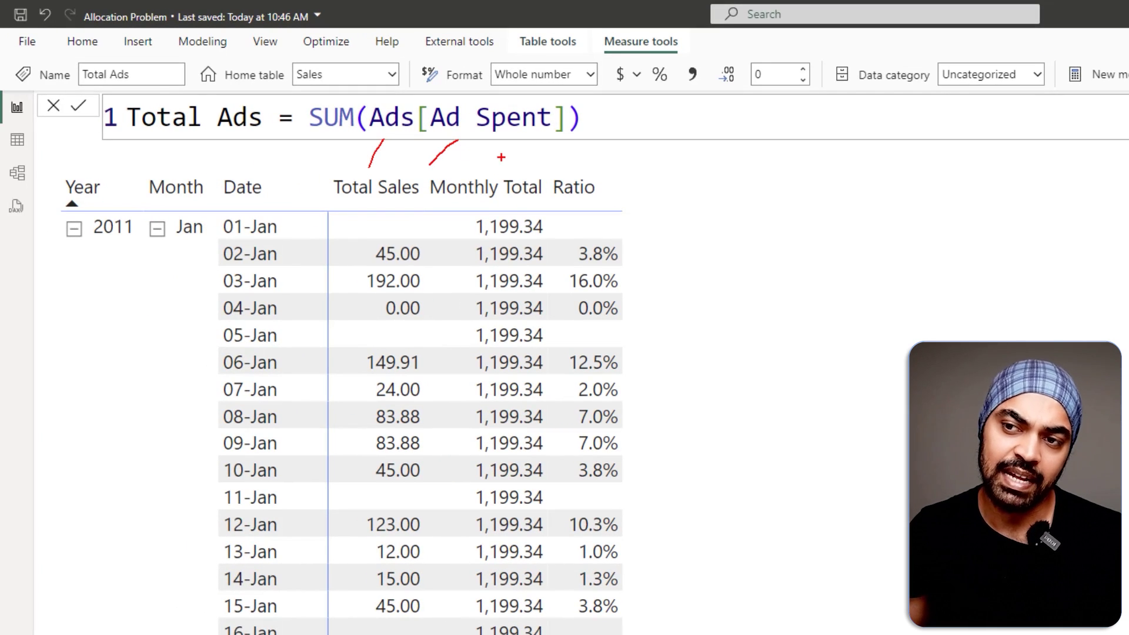
pyautogui.press('Escape')
# Add the Total Ads measure to the matrix, mark its late-January cells and the 31-Jan value in red, and clear the ink.
pyautogui.click(788, 391)
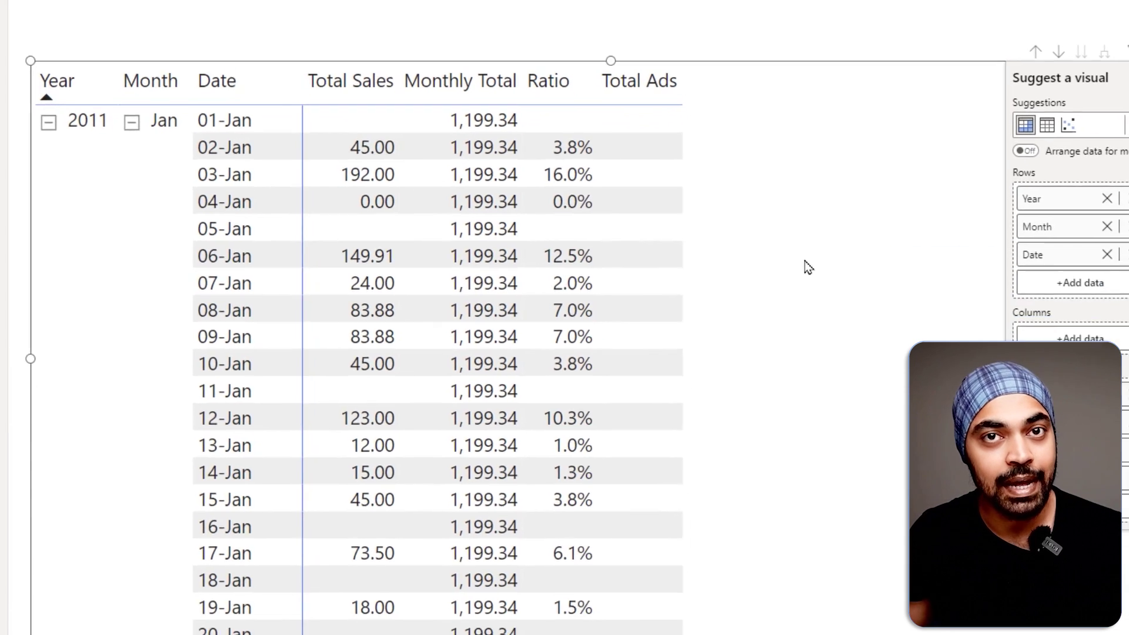
pyautogui.scroll(-5, 832, 368)
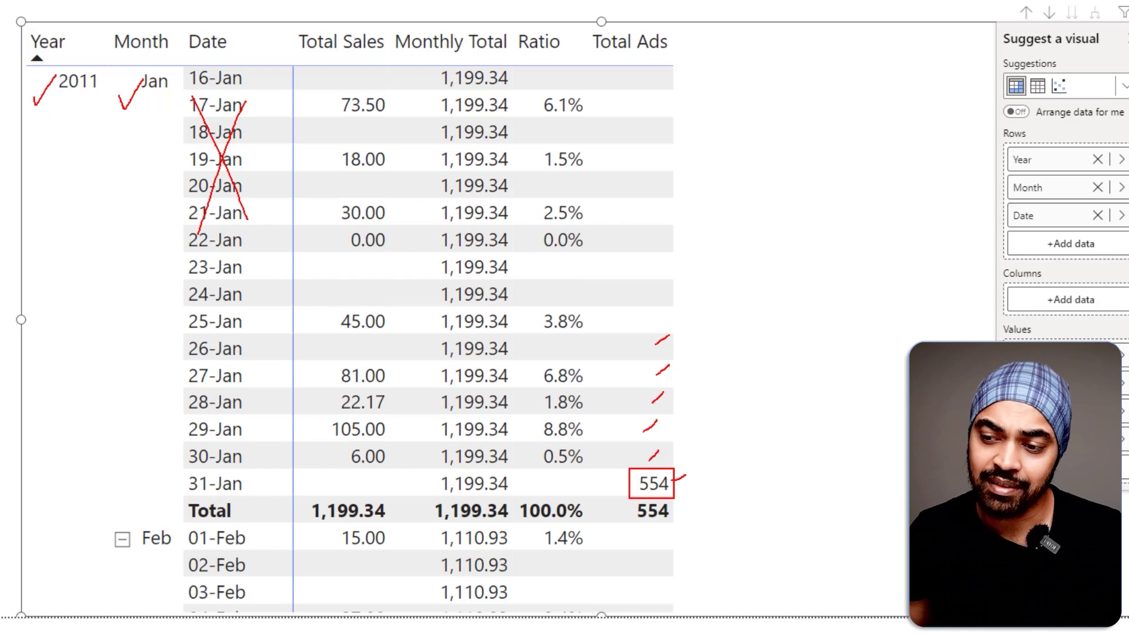
pyautogui.press('Escape')
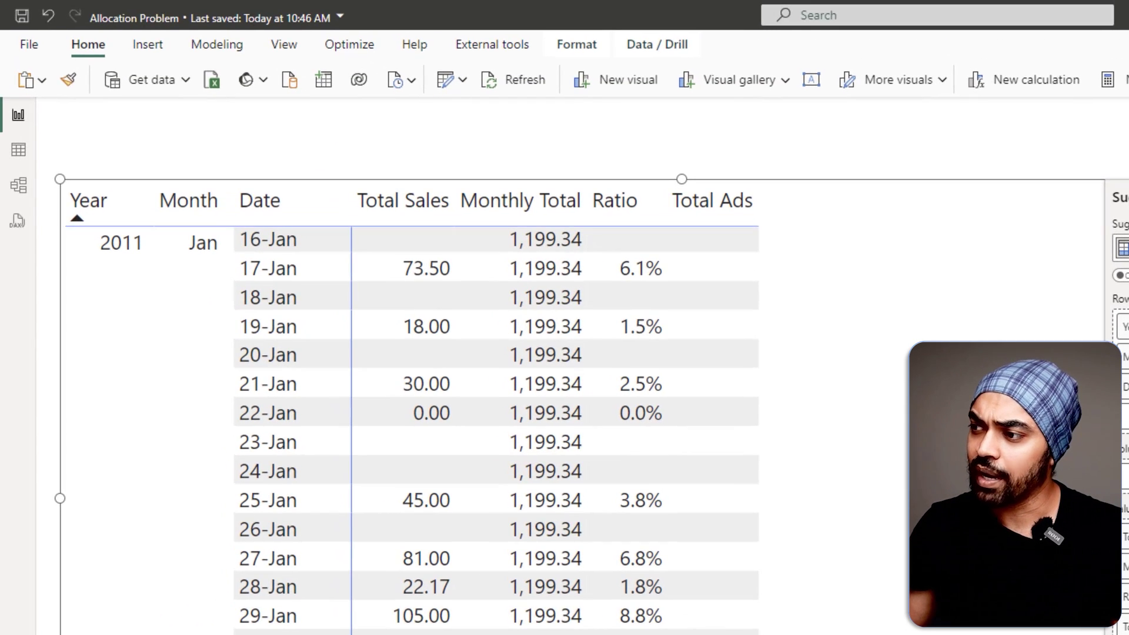
# Wrap the Total Ads formula's SUM(Ads[Ad Spent]) in a CALCULATE function laid out on separate lines.
pyautogui.click(330, 125)
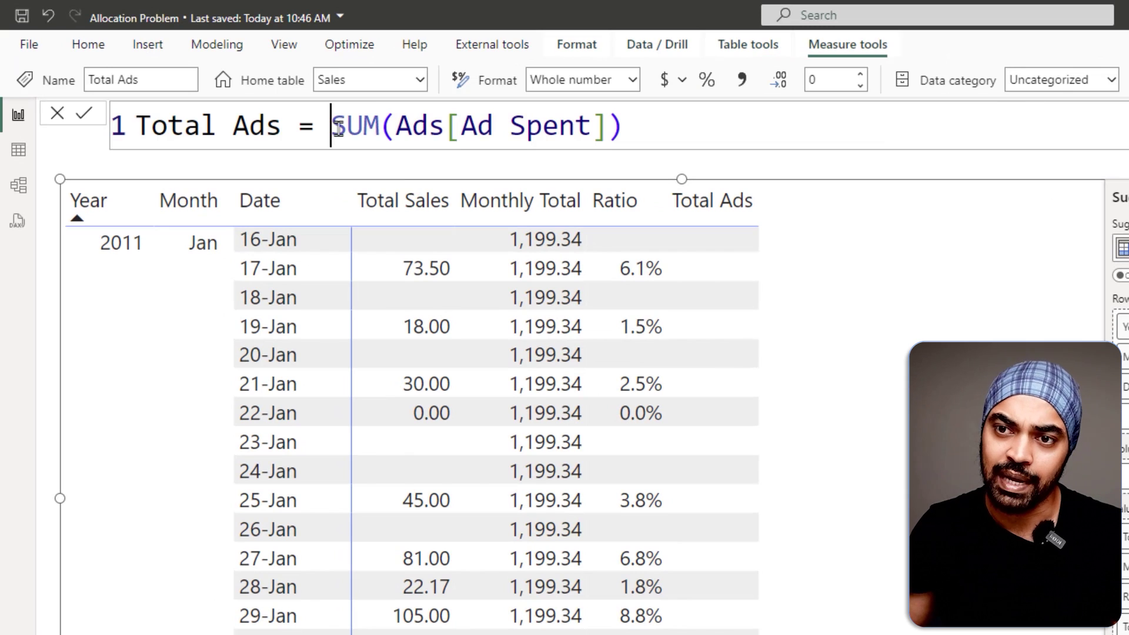
pyautogui.hotkey('shift', 'Return')
pyautogui.write('c')
pyautogui.press('Tab')
pyautogui.hotkey('shift', 'Return')
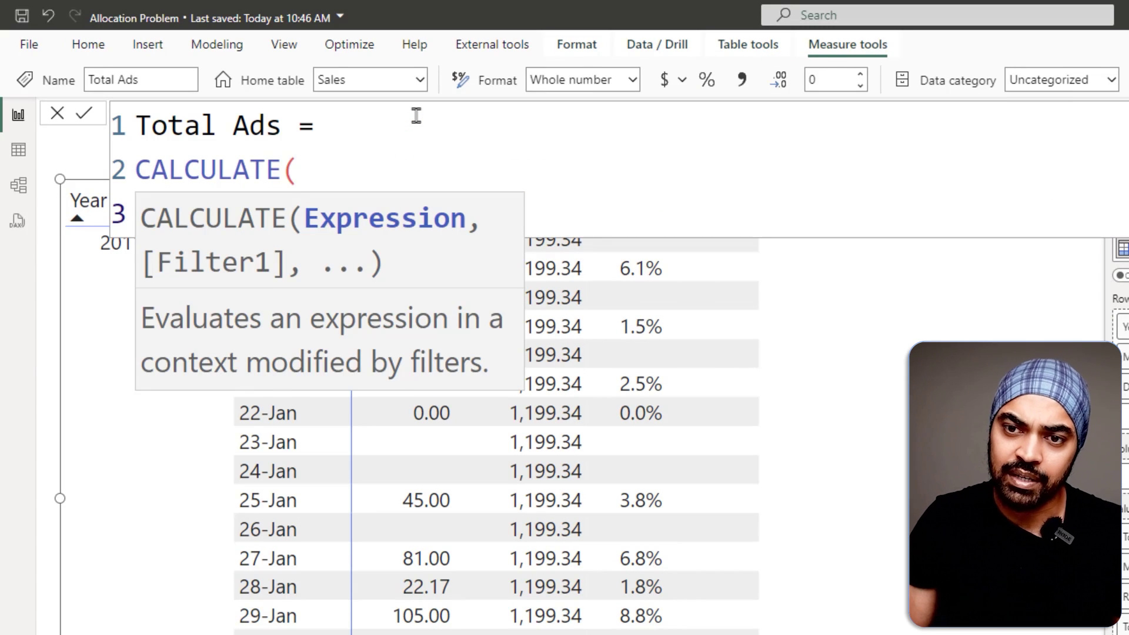
pyautogui.press('End')
pyautogui.write(',')
# Add REMOVEFILTERS('Calendar'[Date]) as the filter argument of CALCULATE, close the formula, and commit the Total Ads measure.
pyautogui.hotkey('shift', 'Return')
pyautogui.write('REM')
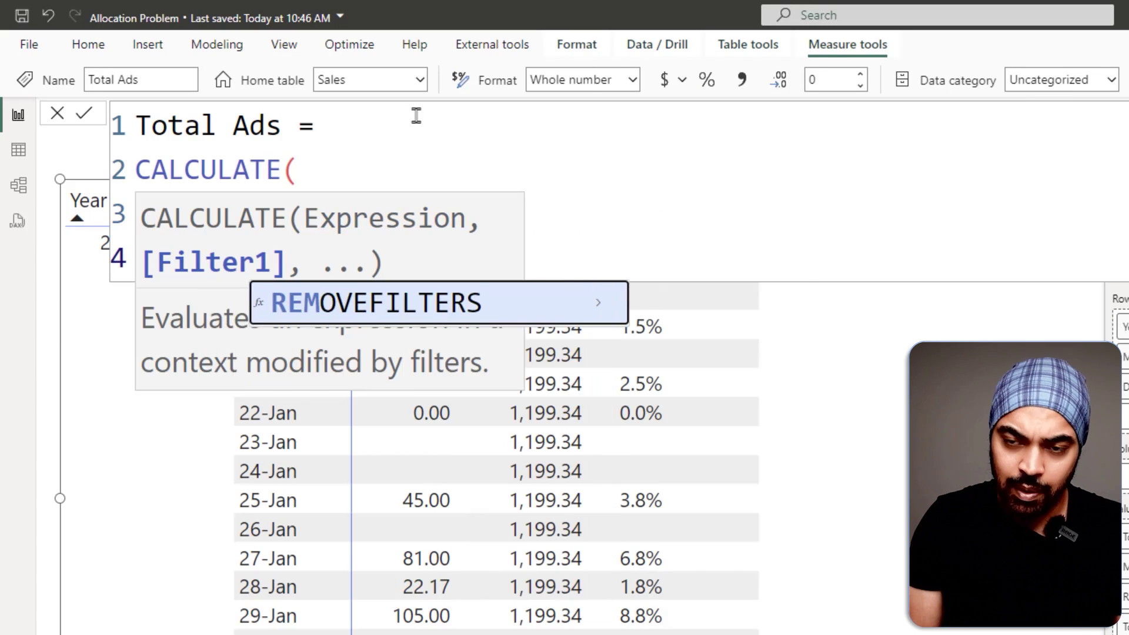
pyautogui.press('Tab')
pyautogui.write('cale')
pyautogui.press('Down')
pyautogui.press('Tab')
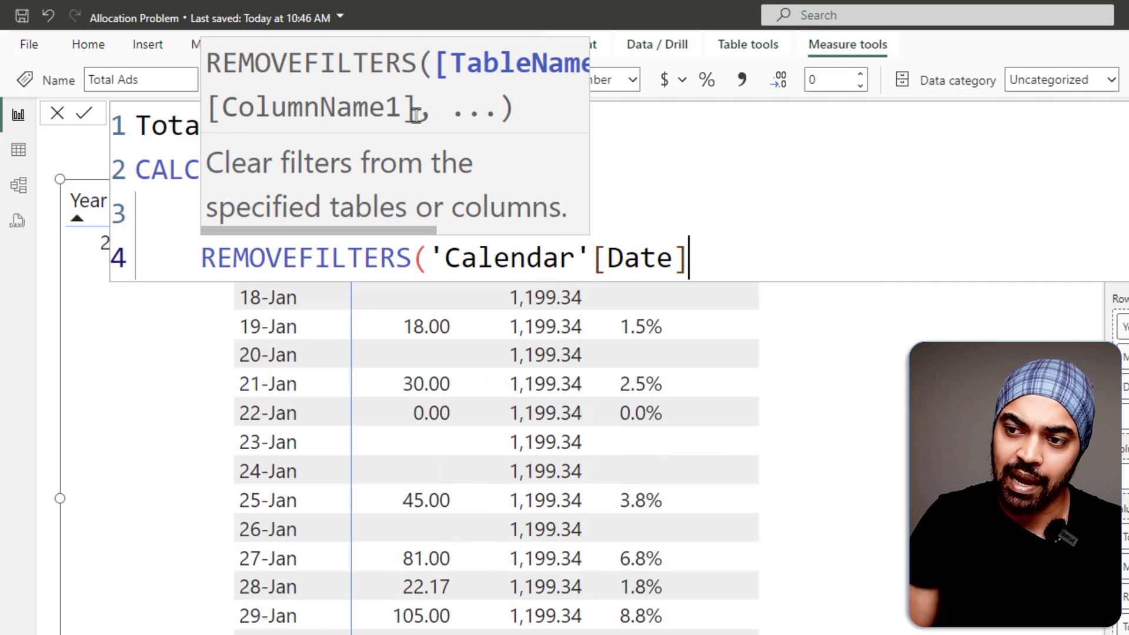
pyautogui.write(')')
pyautogui.hotkey('shift', 'Return')
pyautogui.write(')')
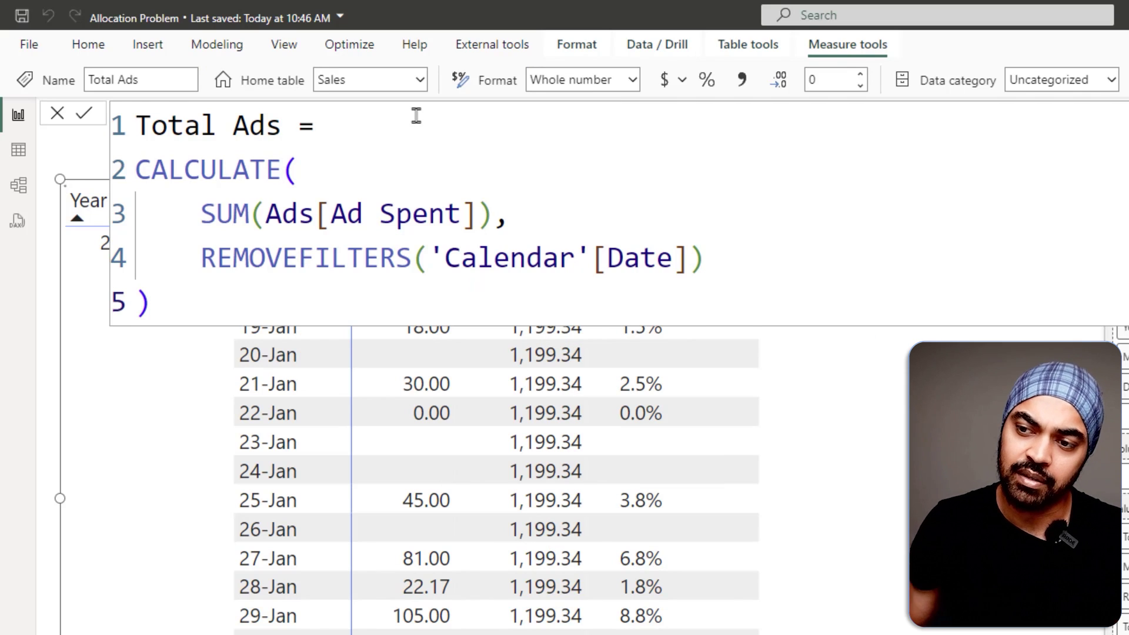
pyautogui.press('Return')
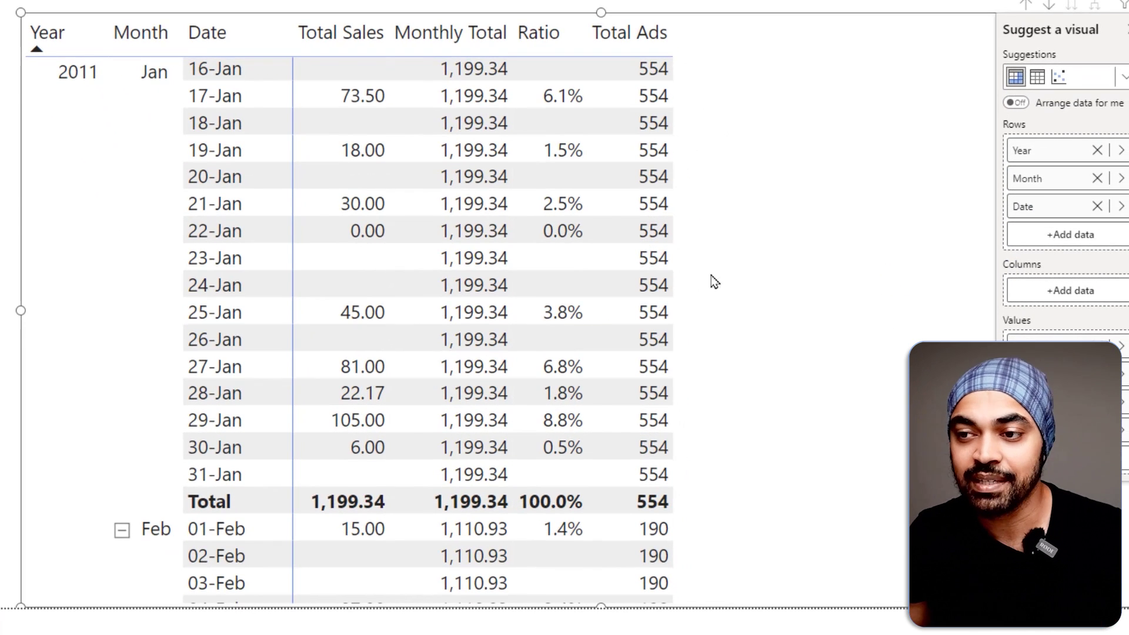
# Add the Ads Spent Distributed measure, defined as [Total Ads] * [Ratio], to the matrix after Total Ads.
pyautogui.scroll(5, 716, 258)
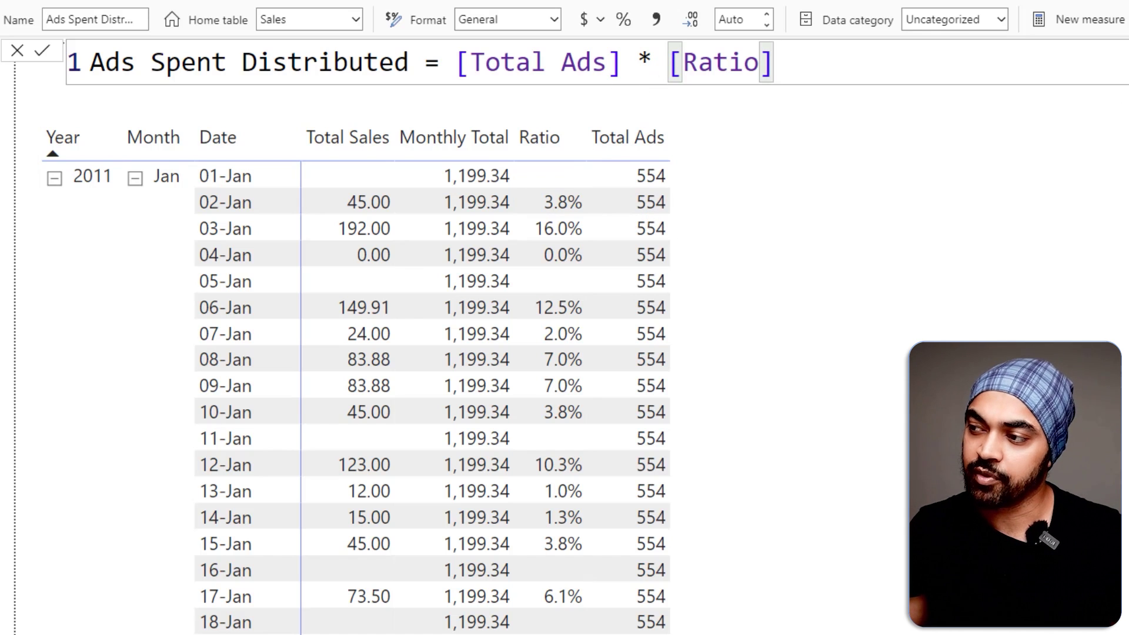
pyautogui.moveTo(969, 254); pyautogui.dragTo(860, 265)
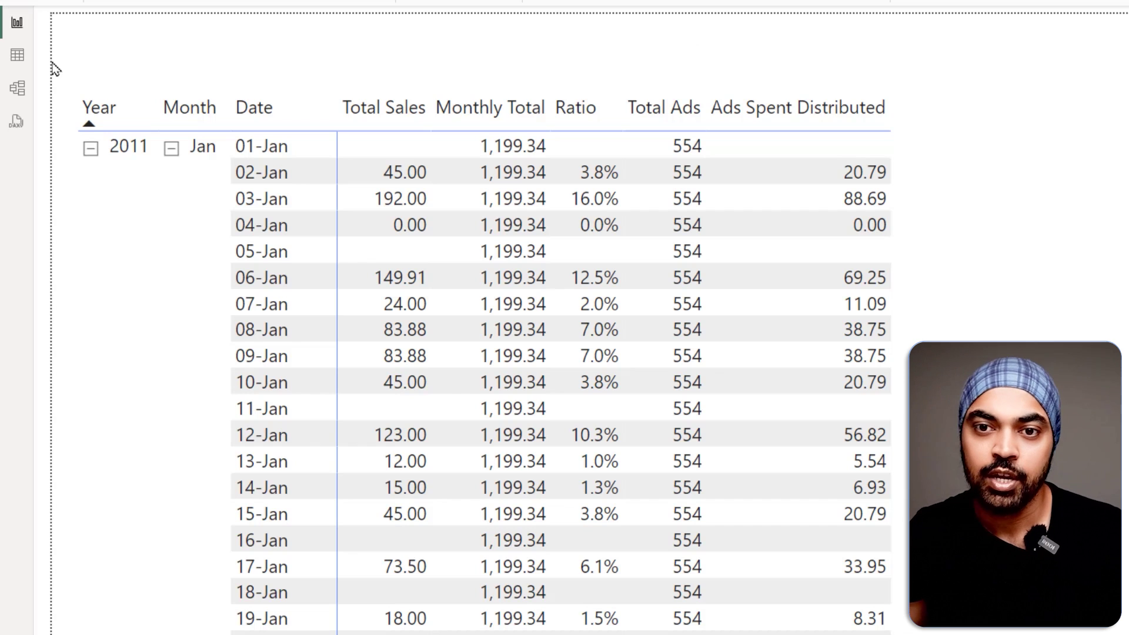
# Check the Ads table's Media column and build a horizontal Media slicer above the matrix from that field.
pyautogui.click(17, 55)
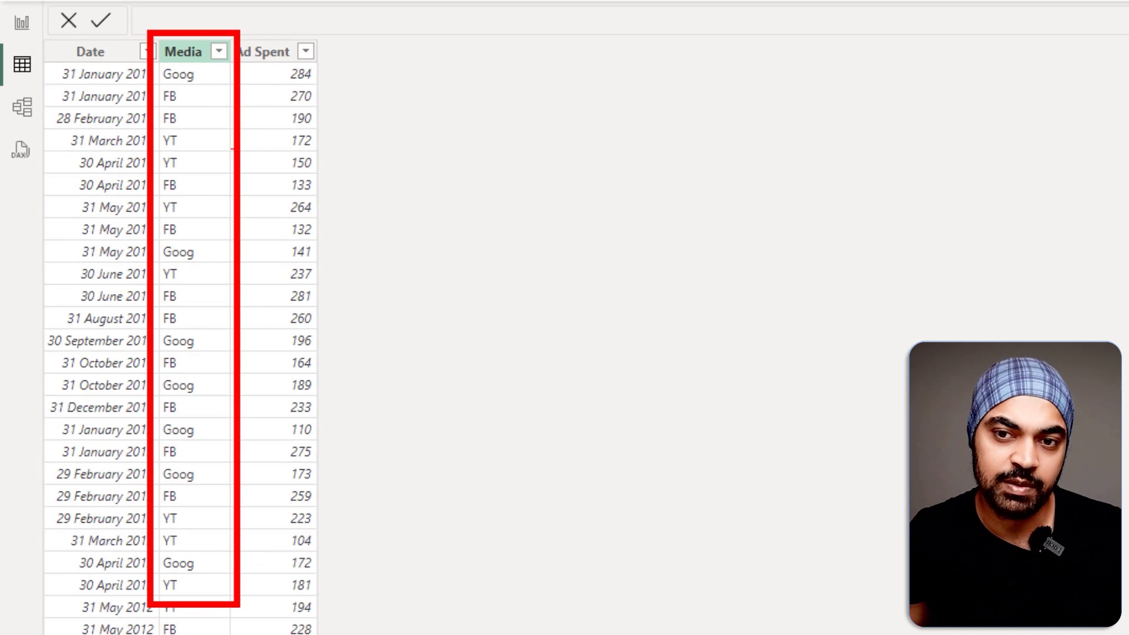
pyautogui.click(26, 26)
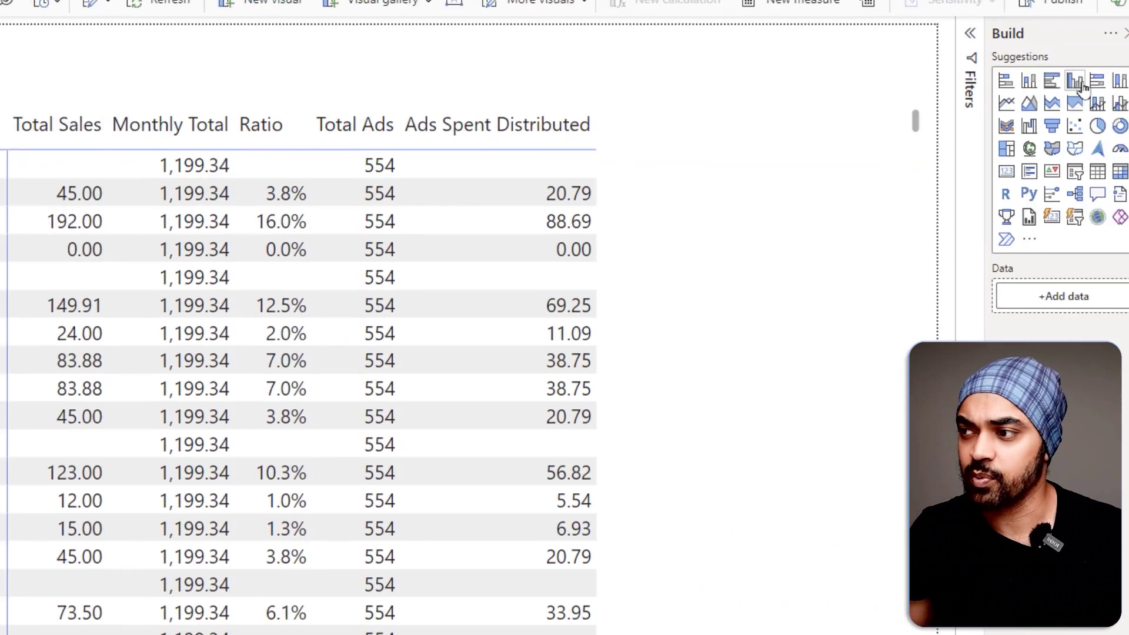
pyautogui.click(969, 157)
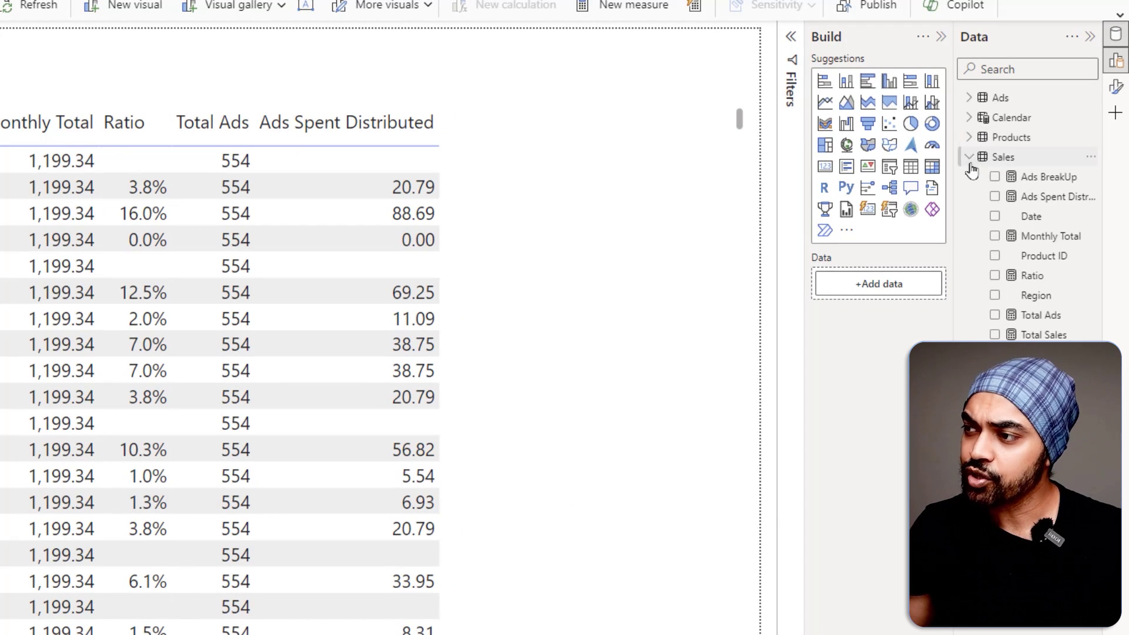
pyautogui.click(969, 99)
pyautogui.moveTo(1034, 157); pyautogui.dragTo(252, 68)
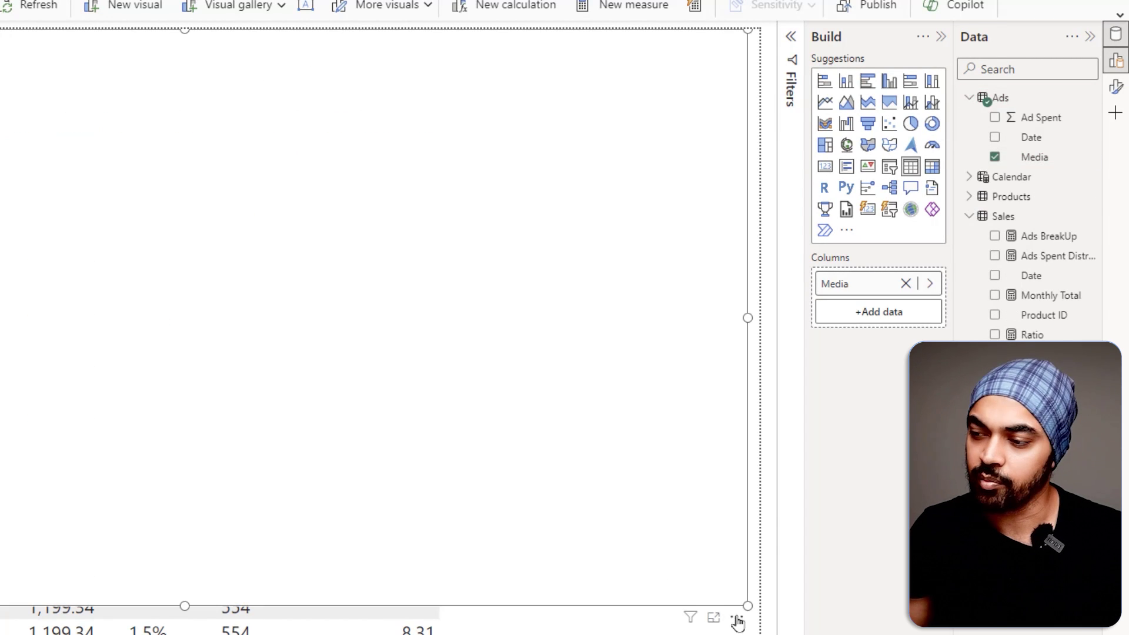
pyautogui.moveTo(747, 607); pyautogui.dragTo(69, 110)
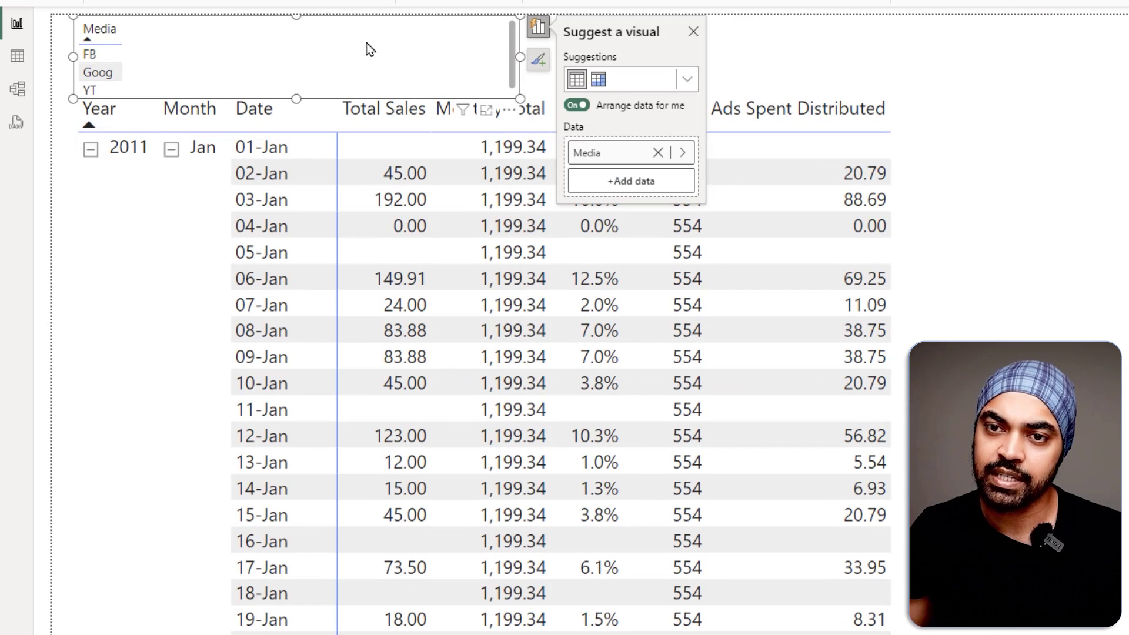
pyautogui.click(686, 80)
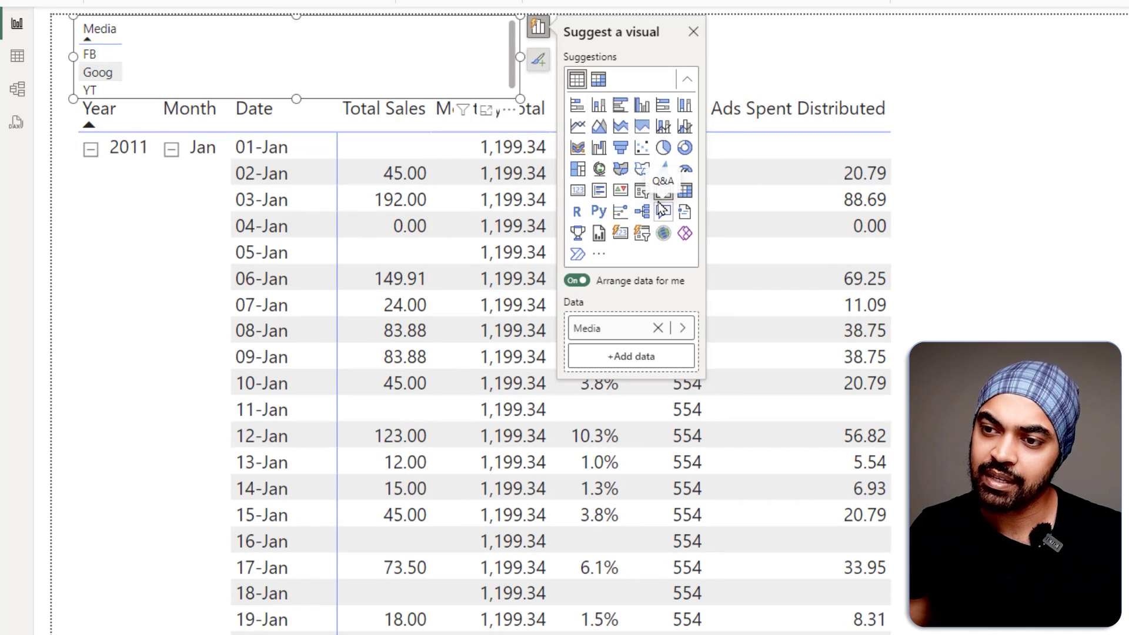
pyautogui.click(661, 209)
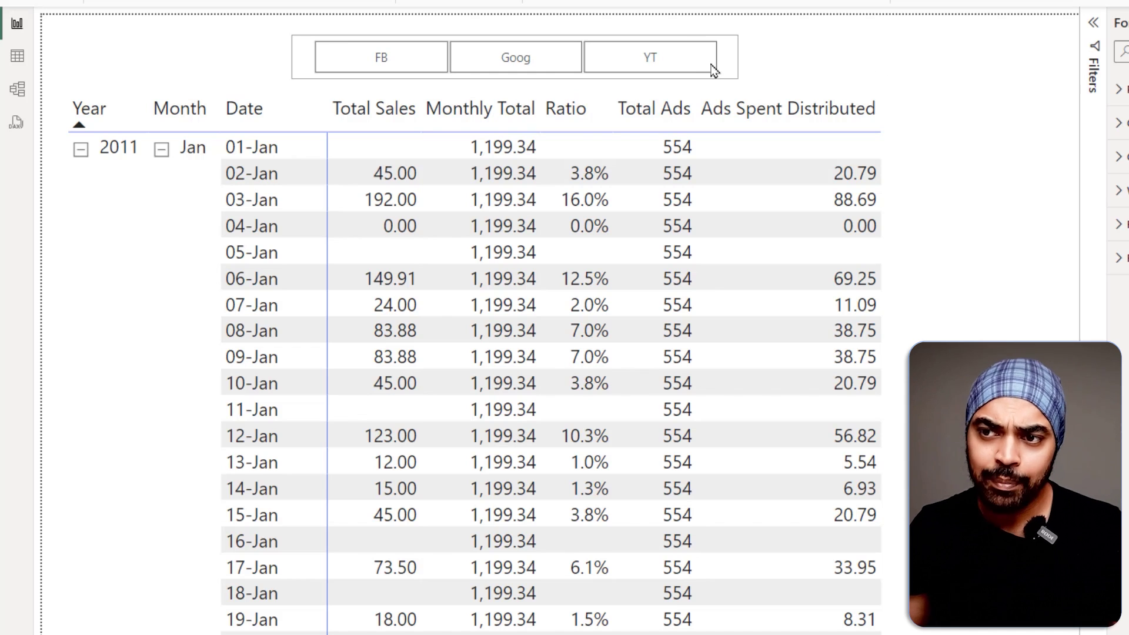
# Filter the matrix by Goog, YT and FB in turn, mark the Total Ads and Monthly Total values in red, and clear the ink.
pyautogui.click(547, 66)
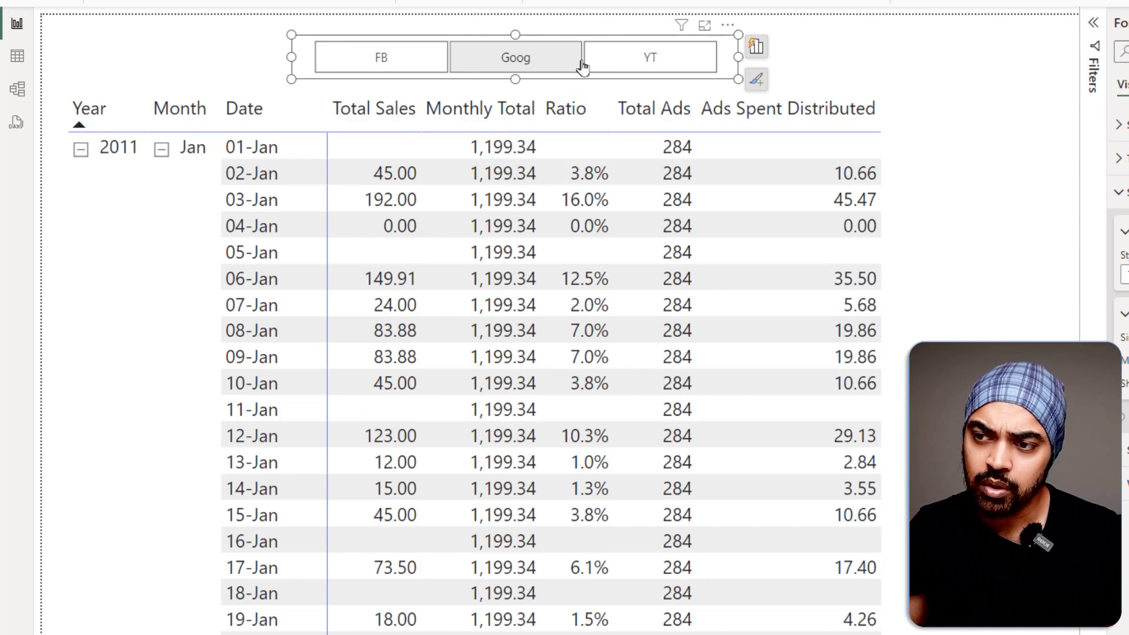
pyautogui.click(629, 63)
pyautogui.click(388, 69)
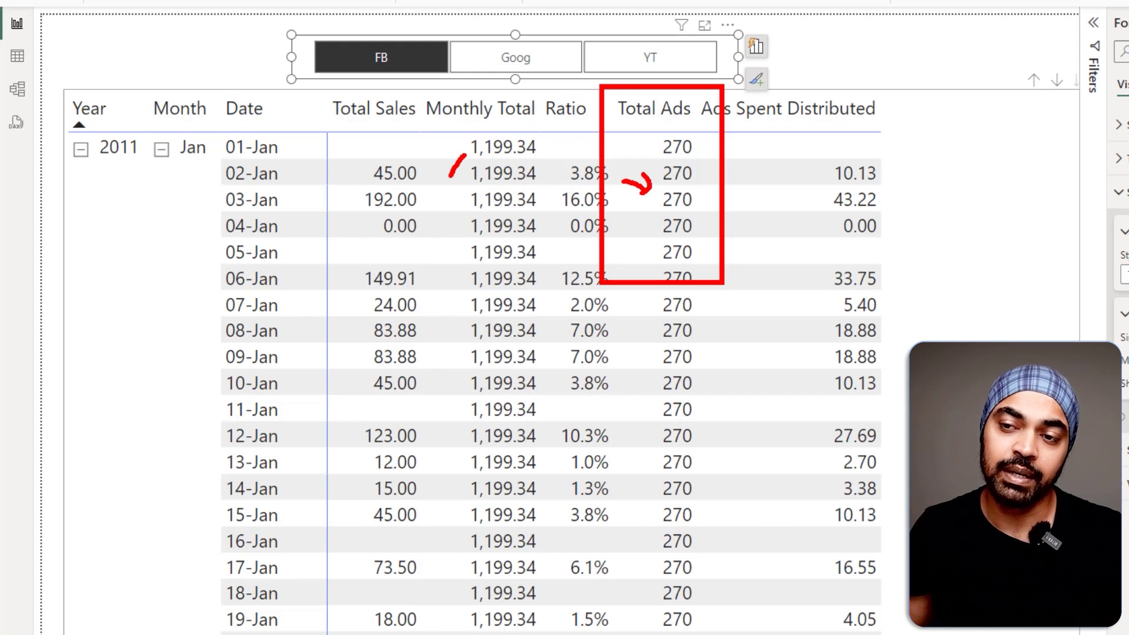
pyautogui.press('Escape')
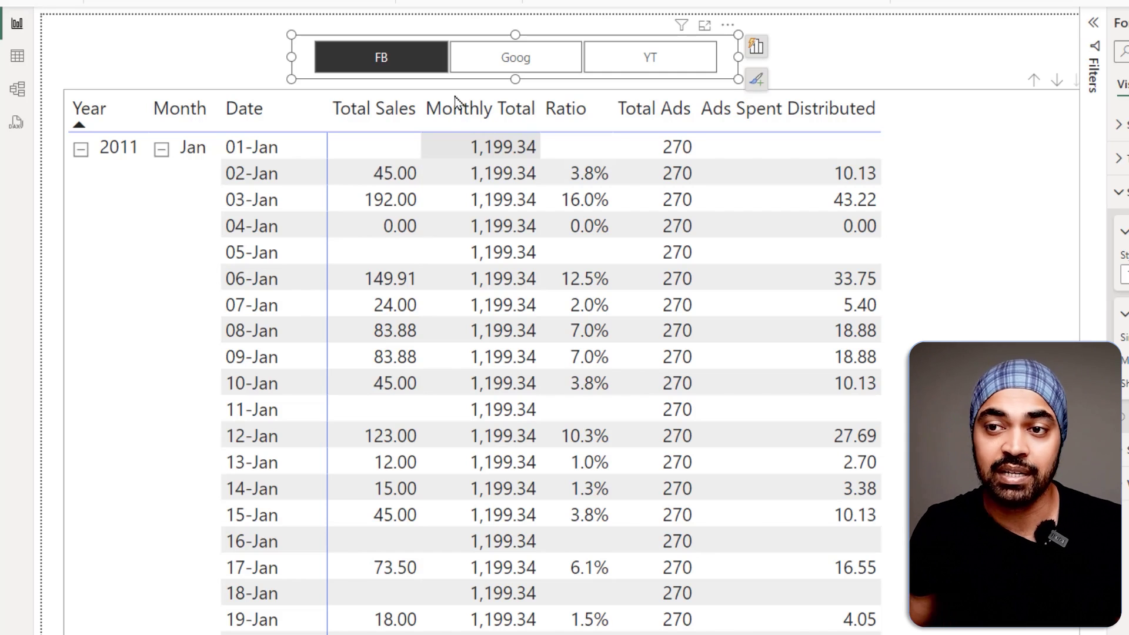
# Clear the FB selection and delete the Media slicer from the report page.
pyautogui.click(430, 51)
pyautogui.click(430, 52)
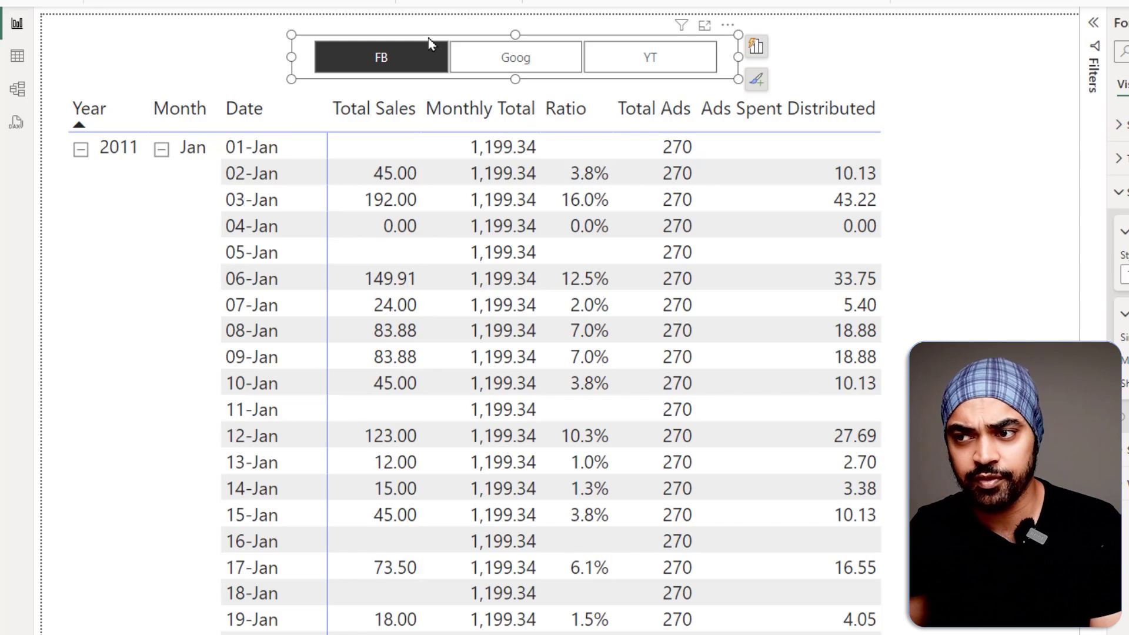
pyautogui.press('Delete')
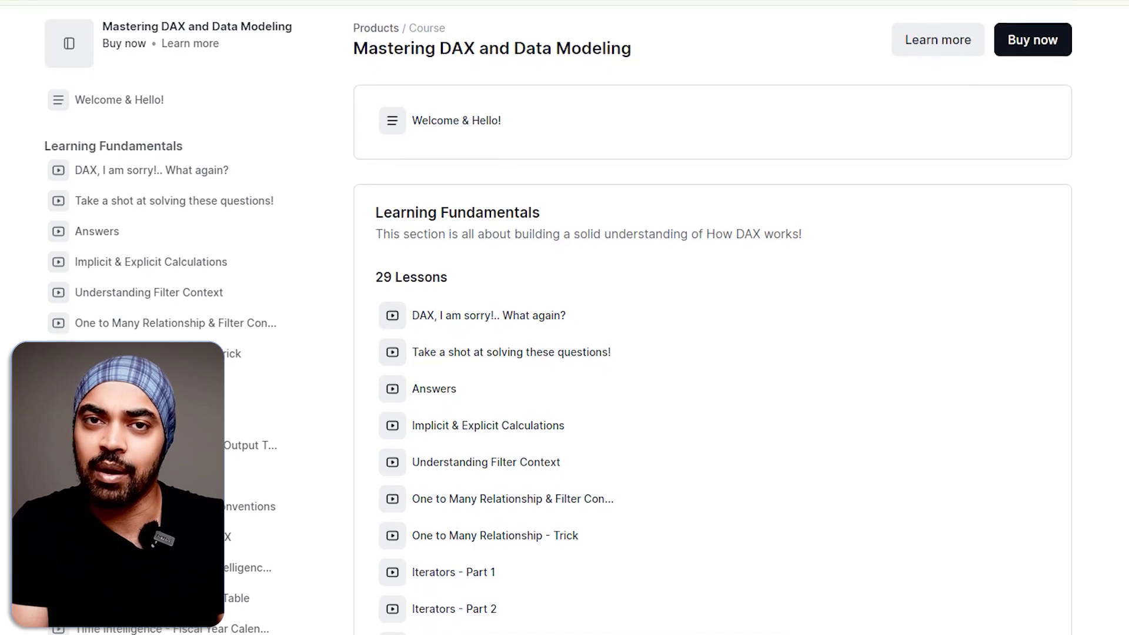
# Browse the lessons on the Mastering DAX and Data Modeling course page and play the Creating Models with Dual Calendar Tables lesson.
pyautogui.scroll(-3, 713, 353)
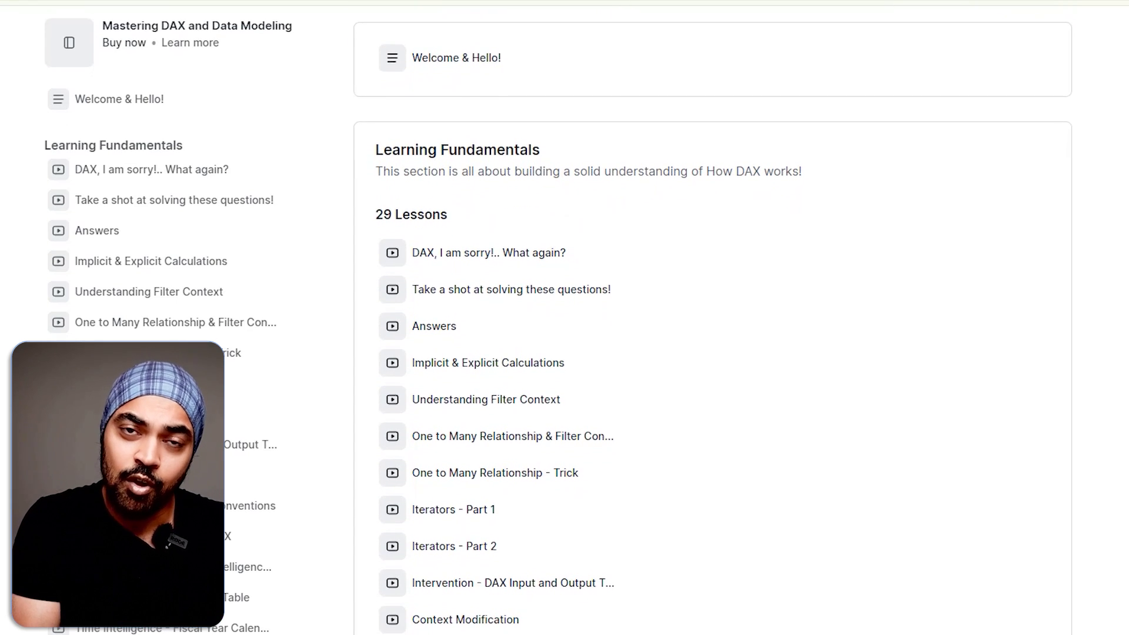
pyautogui.scroll(-2, 713, 353)
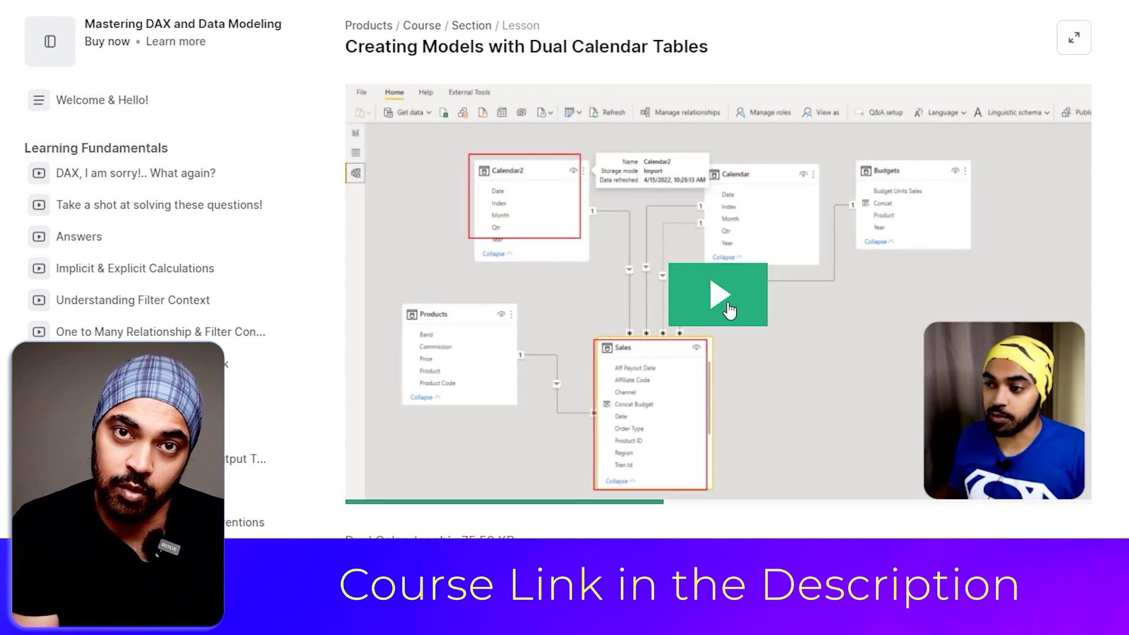
pyautogui.click(728, 309)
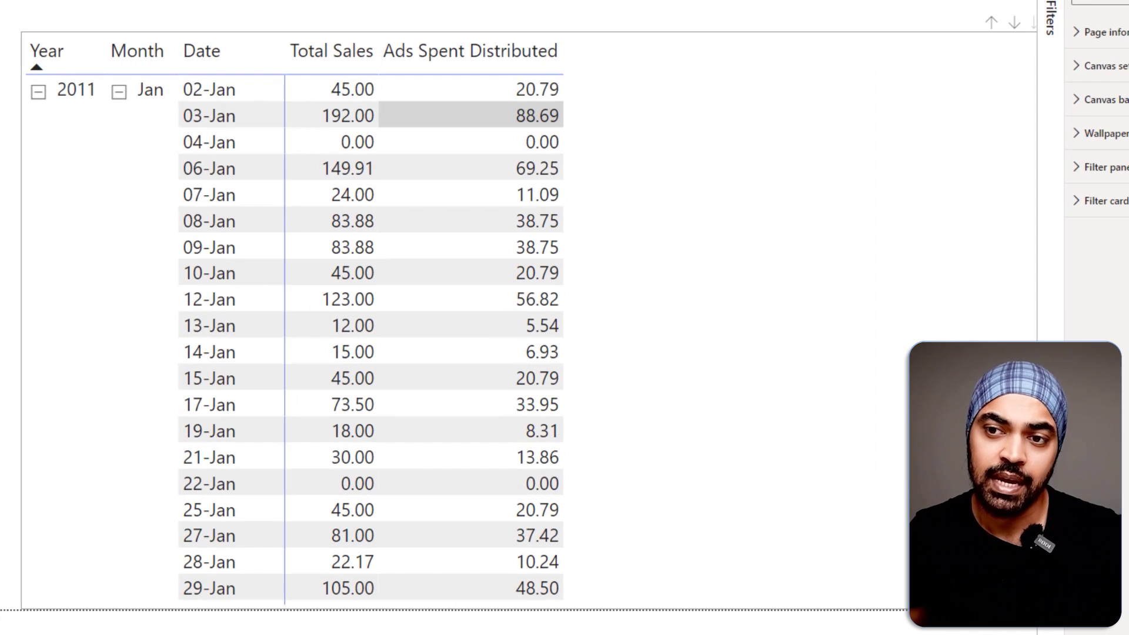
# Mark the Total Sales and Ads Spent Distributed columns in red, clear the ink, and review the January rows down to their total.
pyautogui.moveTo(287, 35); pyautogui.dragTo(378, 209)
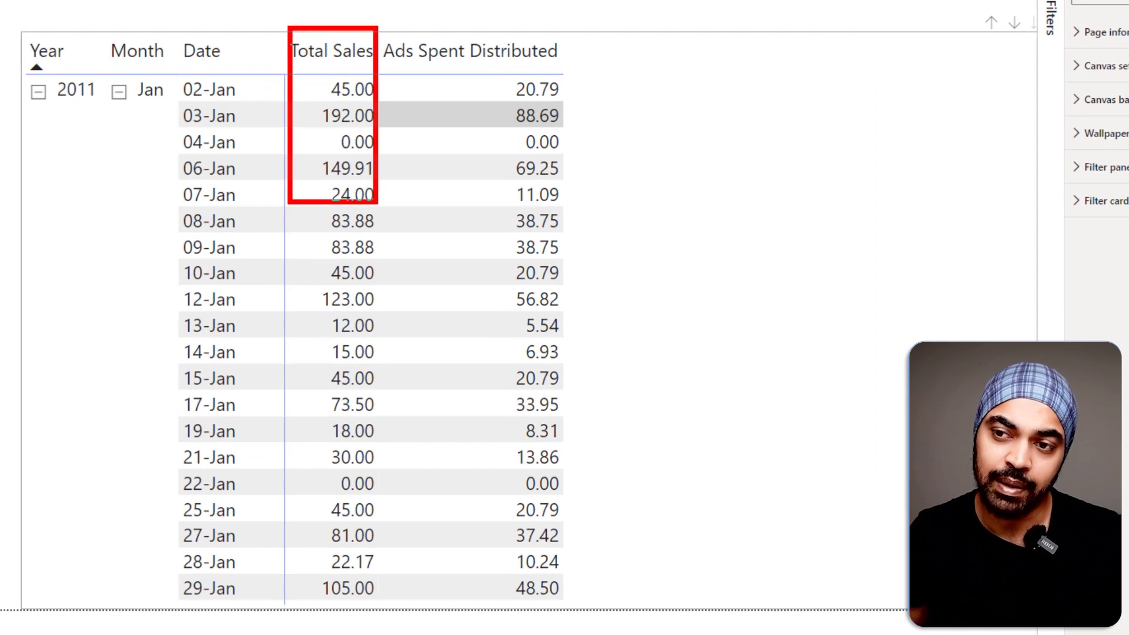
pyautogui.press('e')
pyautogui.moveTo(283, 22)
pyautogui.mouseDown()
pyautogui.moveTo(378, 182)
pyautogui.moveTo(399, 243)
pyautogui.mouseUp()
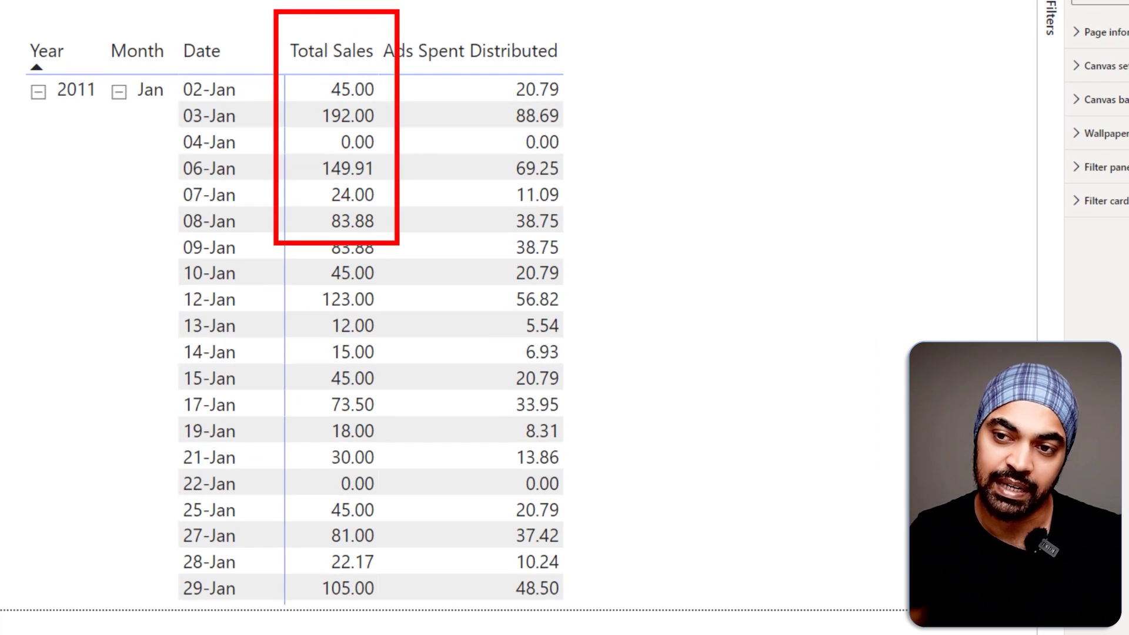
pyautogui.moveTo(381, 9)
pyautogui.mouseDown()
pyautogui.moveTo(565, 194)
pyautogui.moveTo(586, 299)
pyautogui.mouseUp()
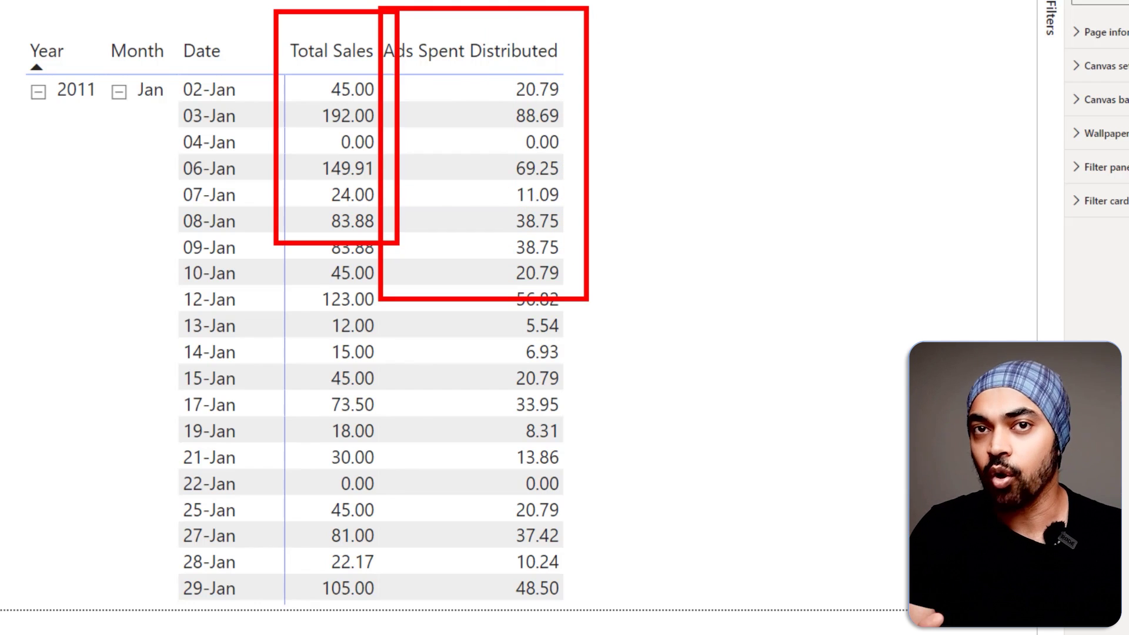
pyautogui.press('Escape')
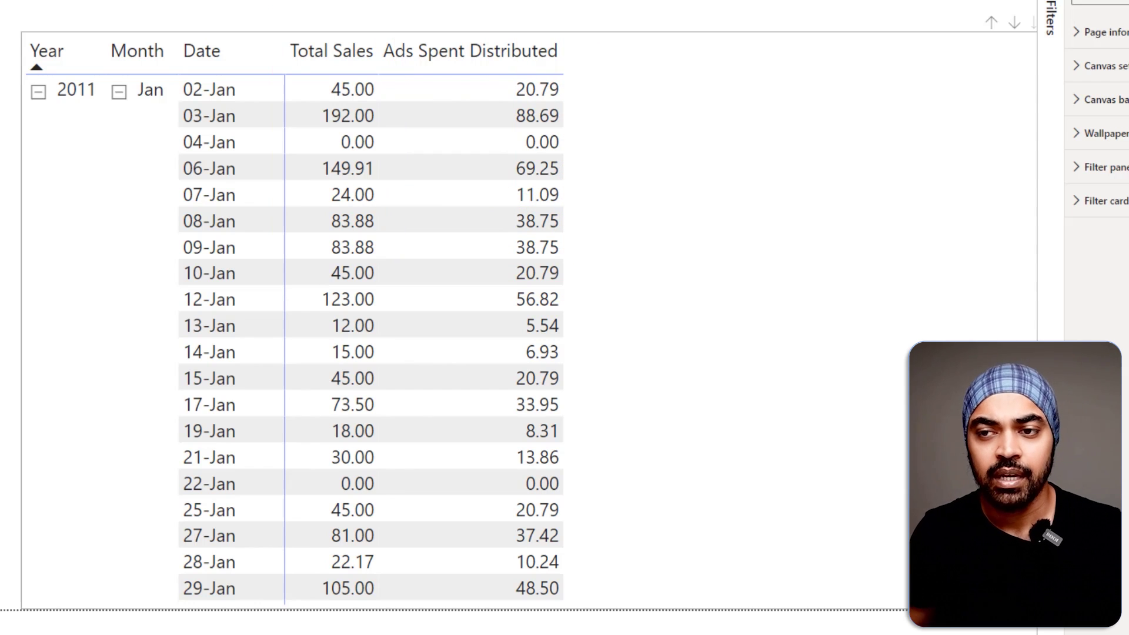
pyautogui.scroll(-3, 588, 329)
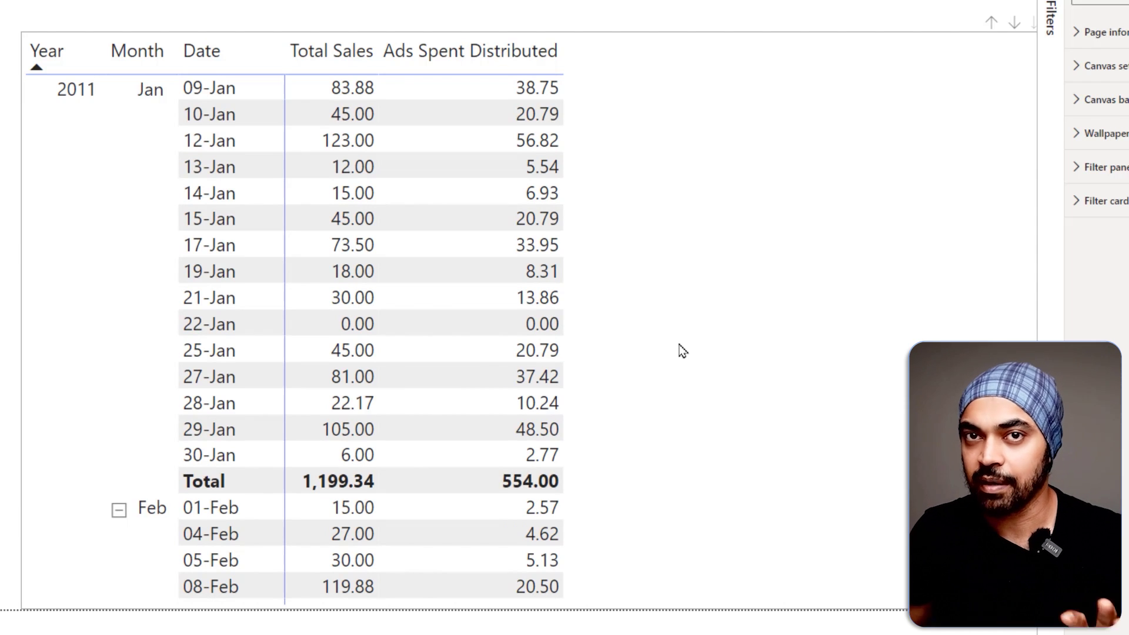
pyautogui.scroll(2, 681, 350)
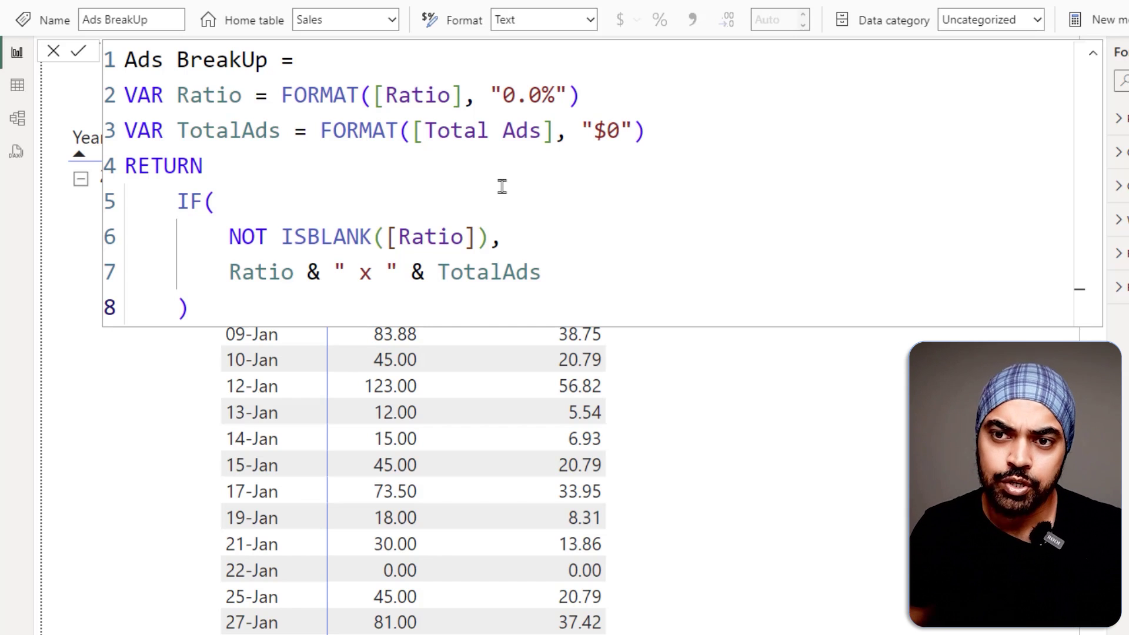
# Mark the "0.0%" format of Ratio and the "$0" format of Total Ads in the Ads BreakUp formula, clearing the ink each time.
pyautogui.moveTo(307, 108); pyautogui.dragTo(377, 108)
pyautogui.moveTo(424, 69); pyautogui.dragTo(417, 82)
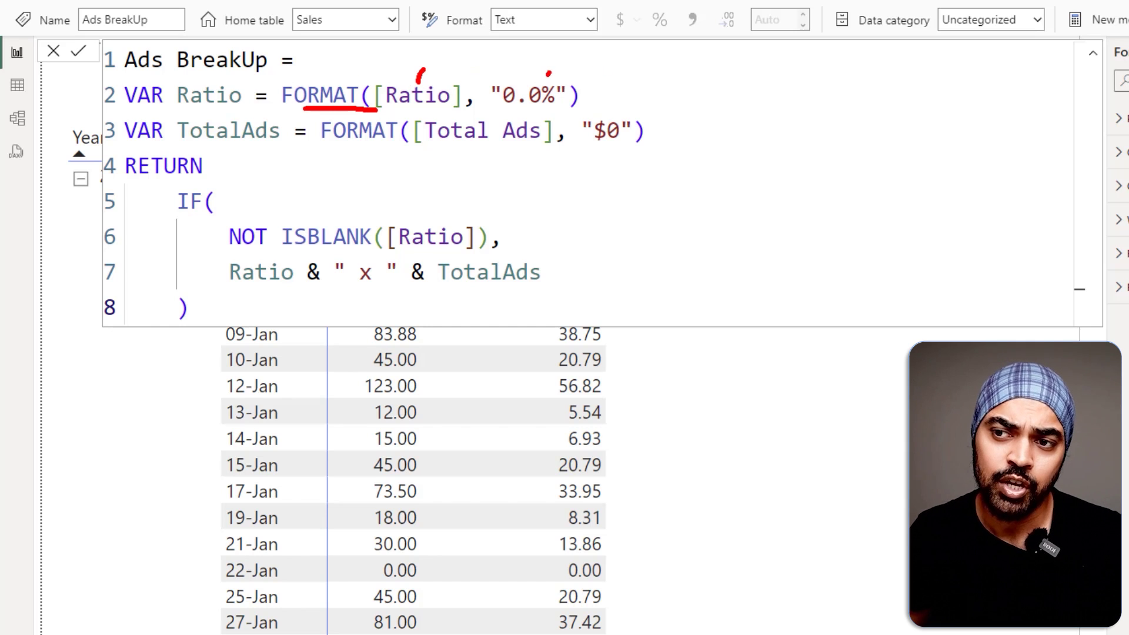
pyautogui.moveTo(556, 64); pyautogui.dragTo(547, 75)
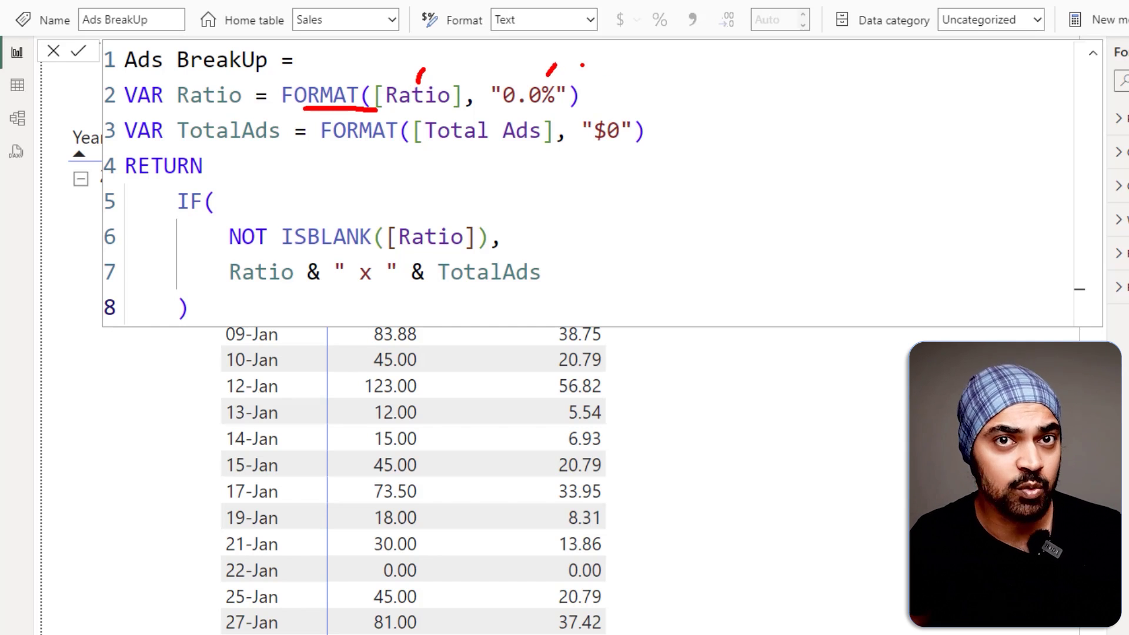
pyautogui.press('Escape')
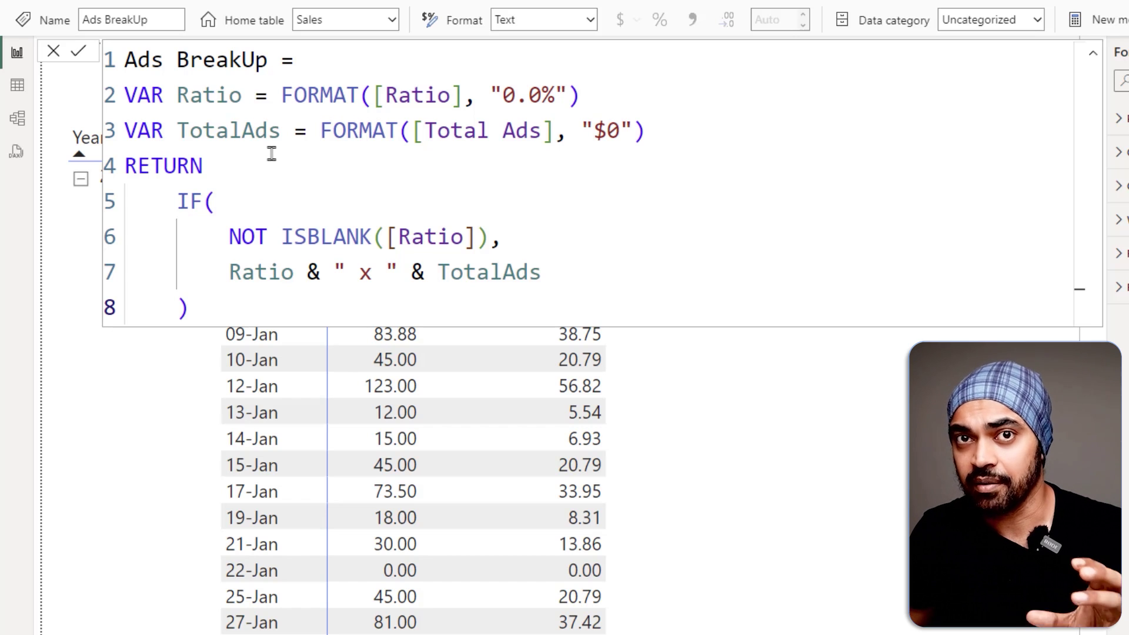
pyautogui.hotkey('ctrl', '2')
pyautogui.moveTo(455, 163); pyautogui.dragTo(477, 142)
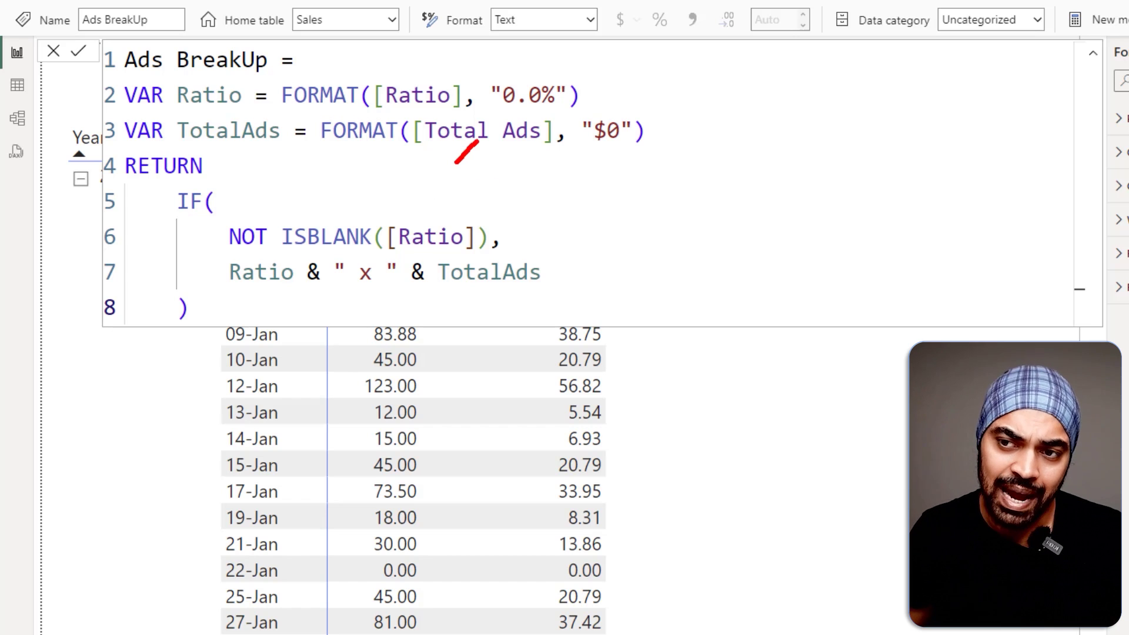
pyautogui.moveTo(586, 167); pyautogui.dragTo(602, 153)
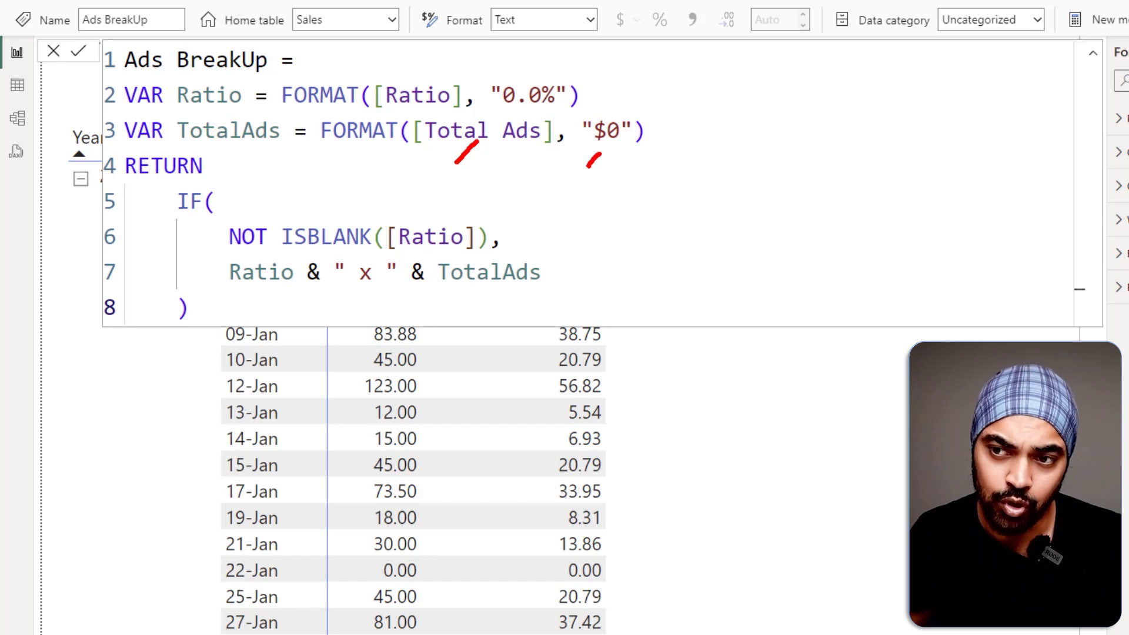
pyautogui.press('Escape')
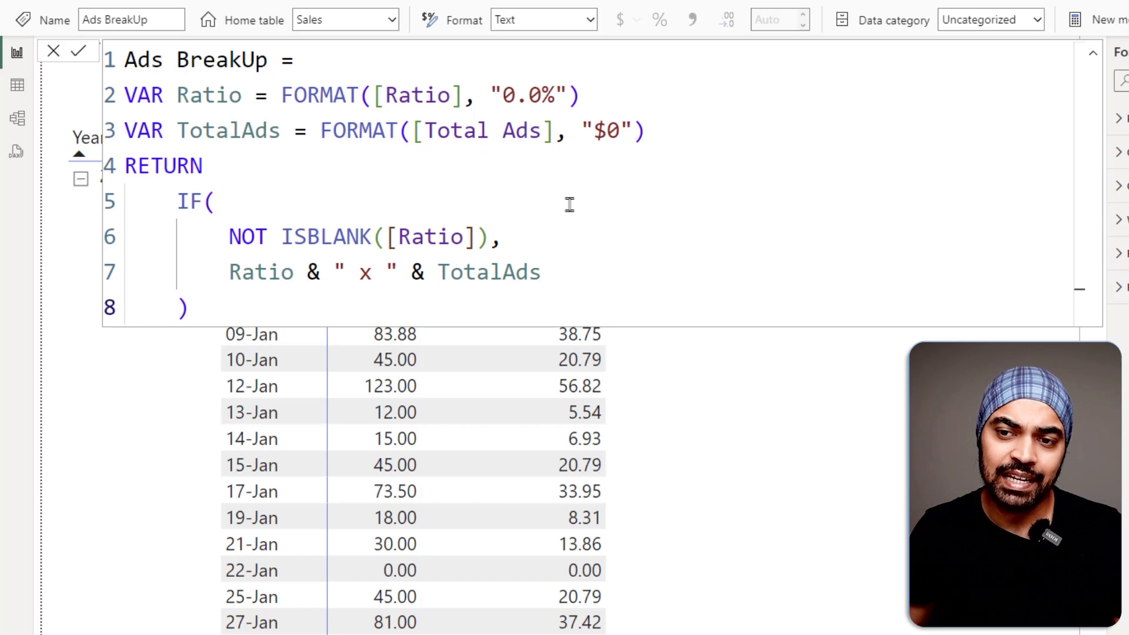
# Mark the Ratio variable and the parts of the Ratio & " x " & TotalAds result in the formula, and clear the ink.
pyautogui.hotkey('ctrl', '2')
pyautogui.moveTo(420, 75); pyautogui.dragTo(434, 70)
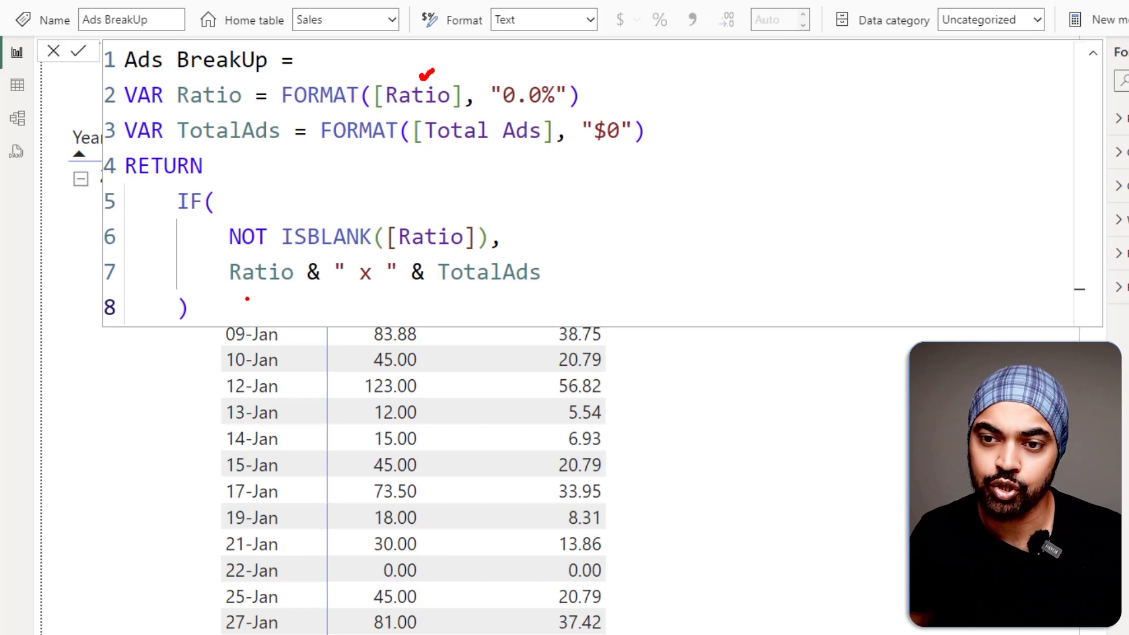
pyautogui.moveTo(242, 304); pyautogui.dragTo(254, 289)
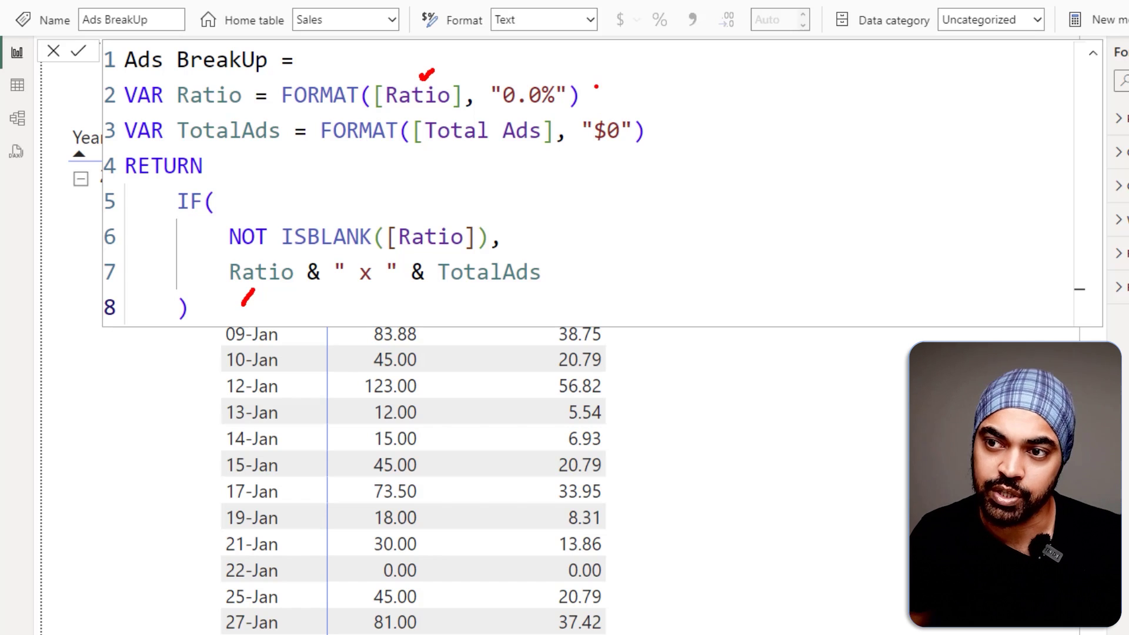
pyautogui.moveTo(358, 304); pyautogui.dragTo(365, 288)
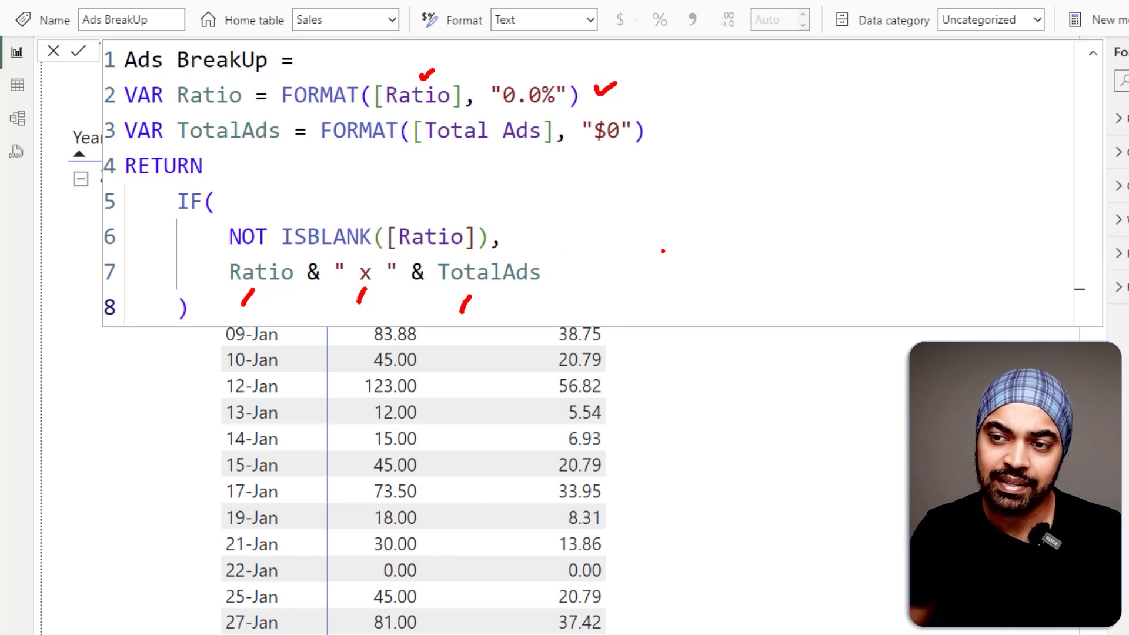
pyautogui.press('Escape')
# Add the Ads BreakUp measure to the matrix, mark its 02-Jan value beside Ads Spent Distributed in red, and clear the ink.
pyautogui.moveTo(1117, 276)
pyautogui.mouseDown()
pyautogui.moveTo(977, 298)
pyautogui.moveTo(775, 400)
pyautogui.mouseUp()
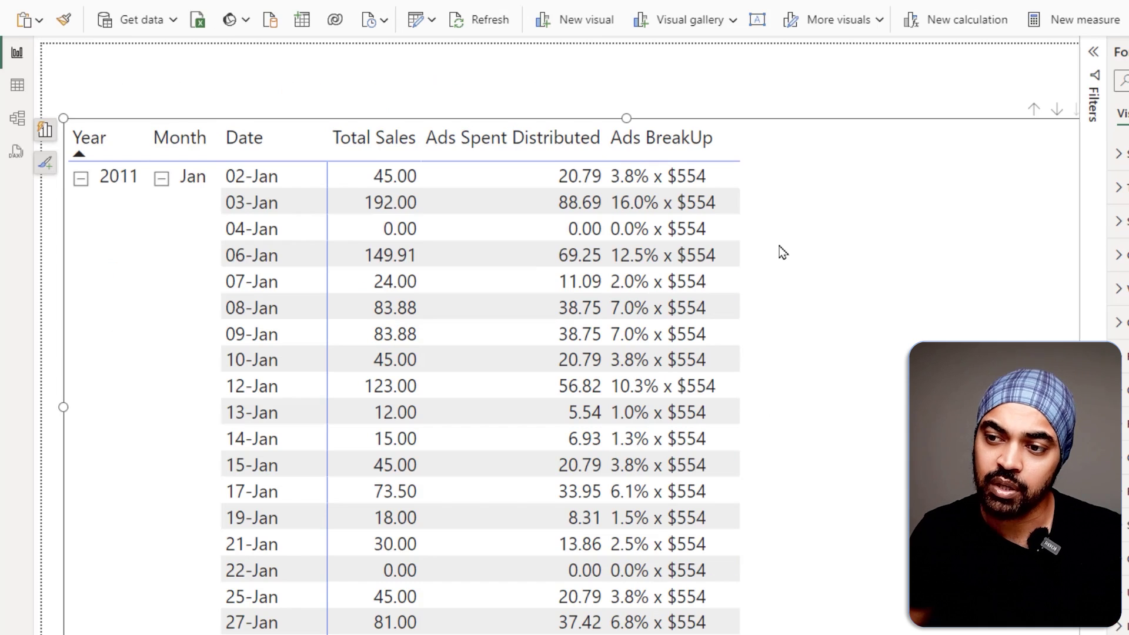
pyautogui.press('Escape')
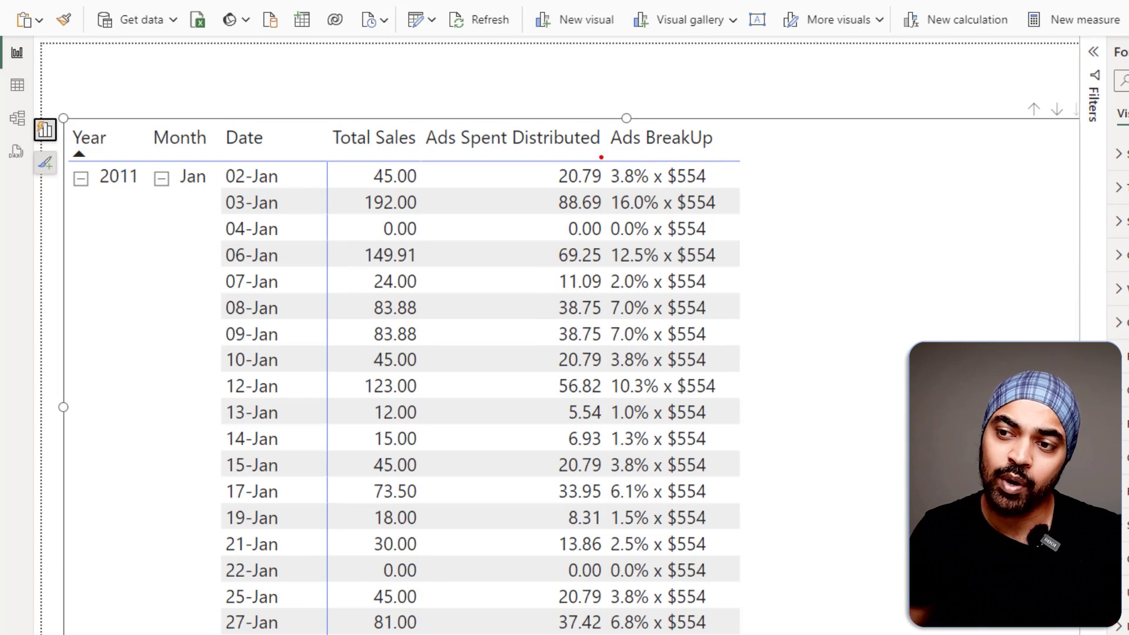
pyautogui.moveTo(601, 156)
pyautogui.mouseDown()
pyautogui.moveTo(673, 188)
pyautogui.moveTo(722, 193)
pyautogui.mouseUp()
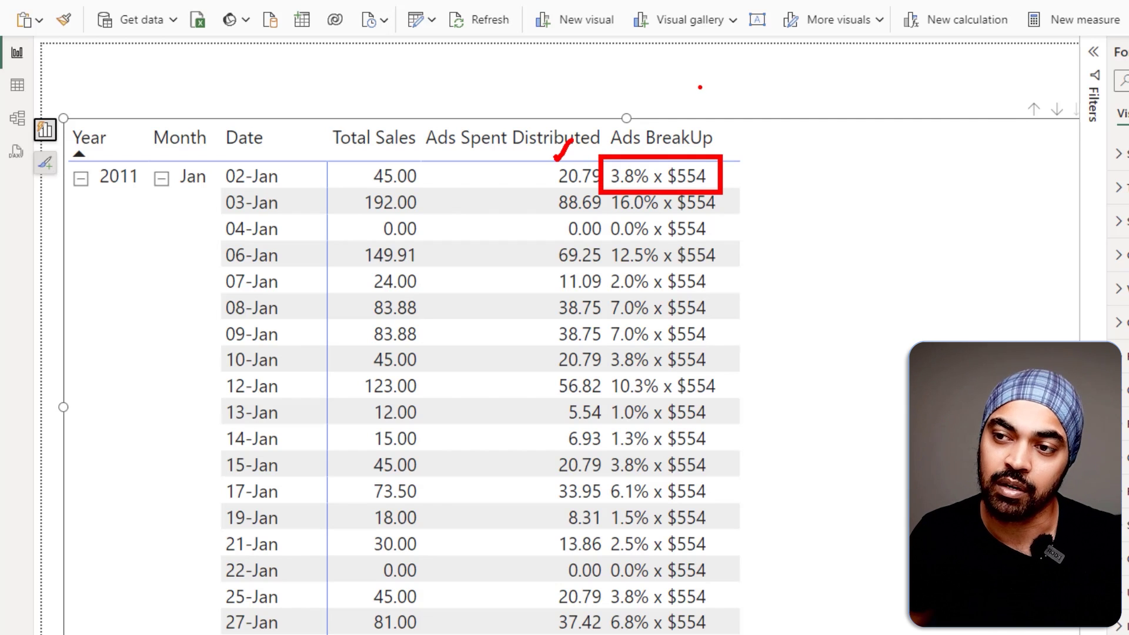
pyautogui.press('Escape')
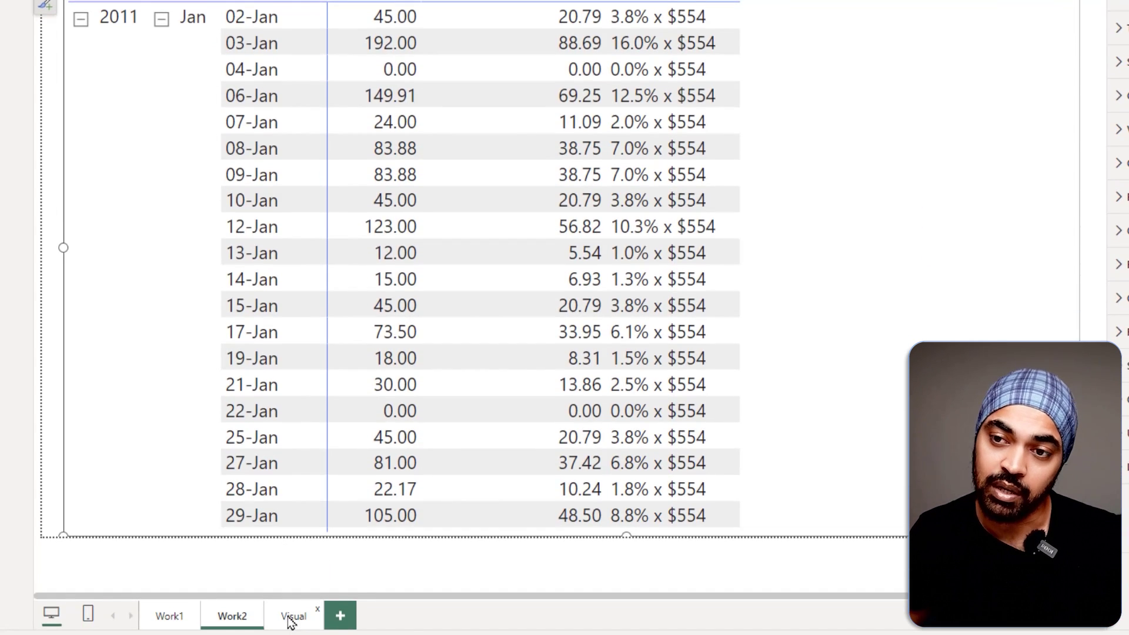
# Open the Visual page and inspect the 24-May tooltip on the Sales and Ads Spent Distributed line chart.
pyautogui.click(291, 618)
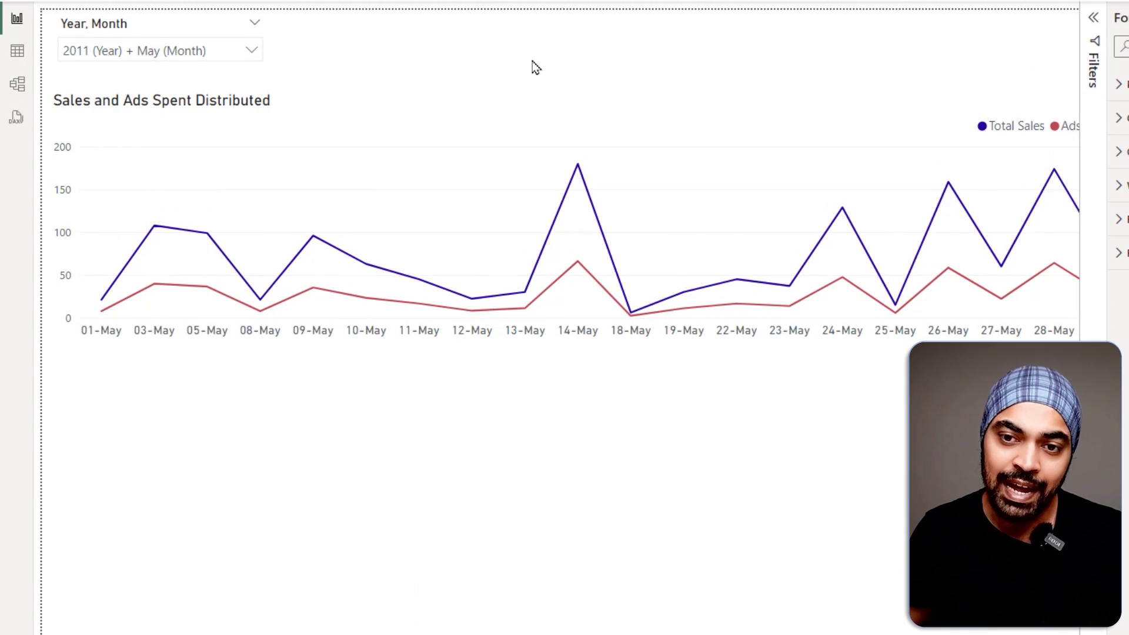
pyautogui.scroll(-2, 899, 426)
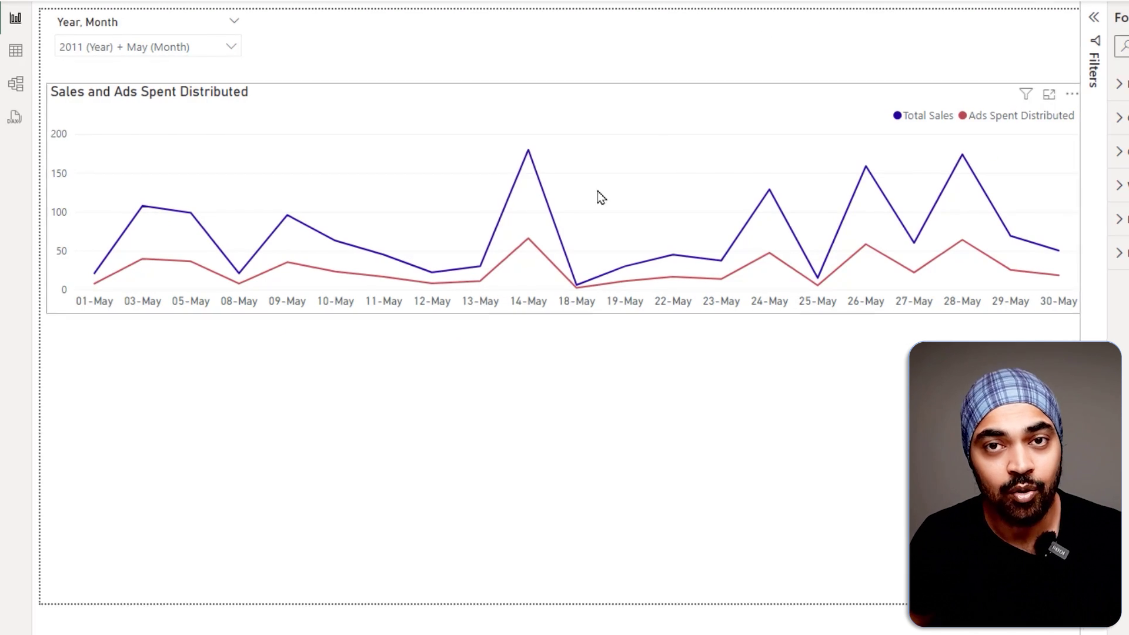
pyautogui.moveTo(518, 214)
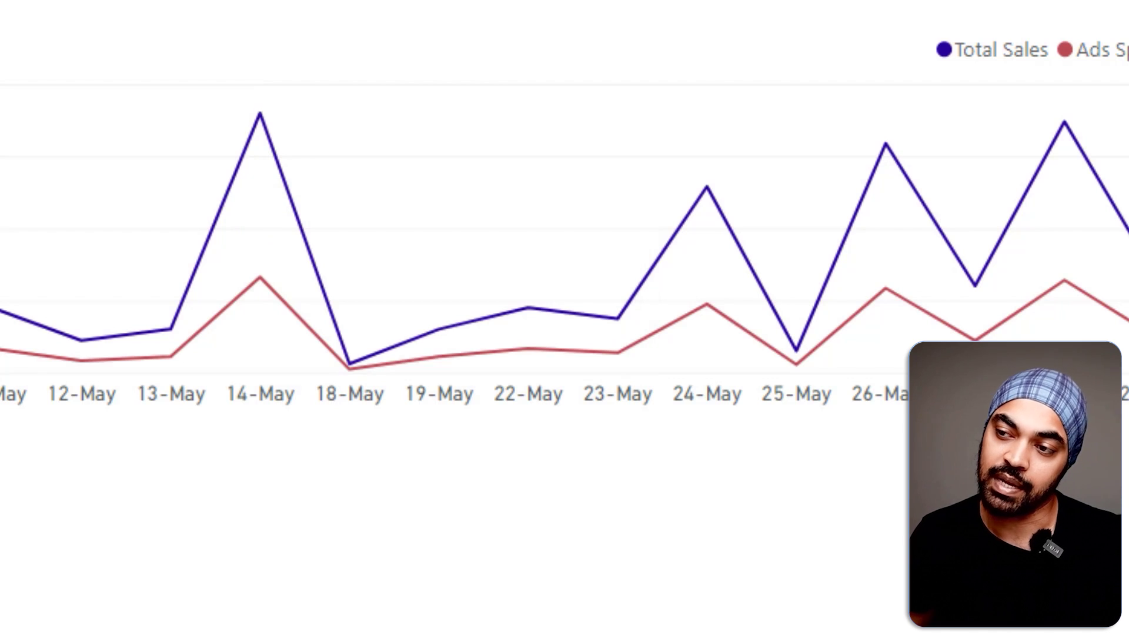
pyautogui.moveTo(720, 344)
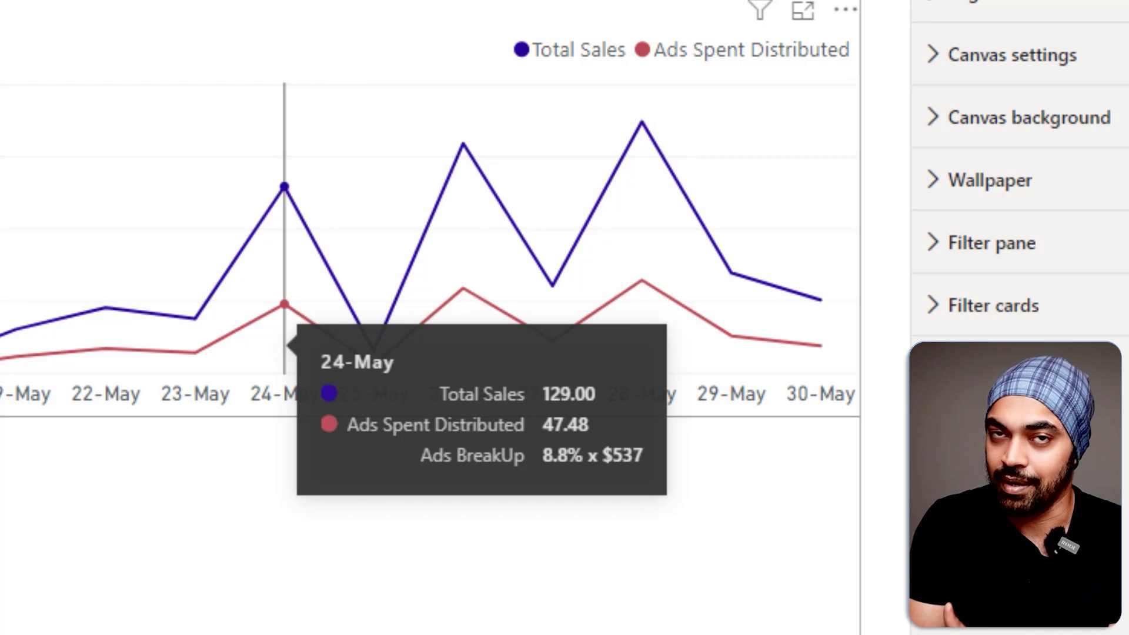
# Show the line chart's field assignments, mark Ads BreakUp under Tooltips in red, and check the tooltip for 13-May.
pyautogui.click(532, 27)
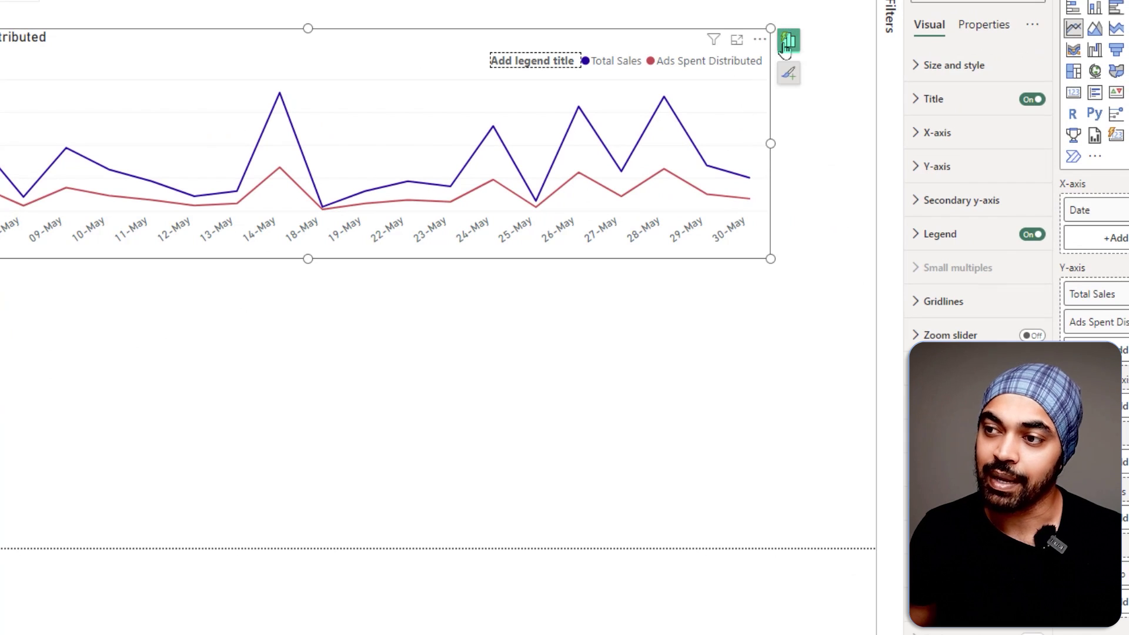
pyautogui.click(788, 42)
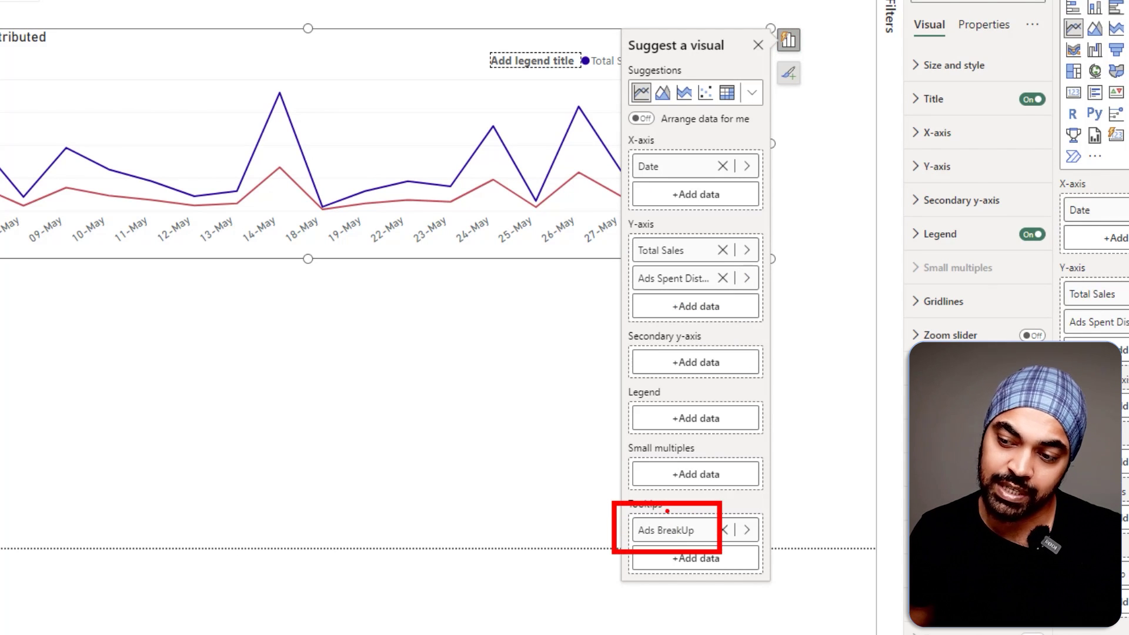
pyautogui.moveTo(257, 131)
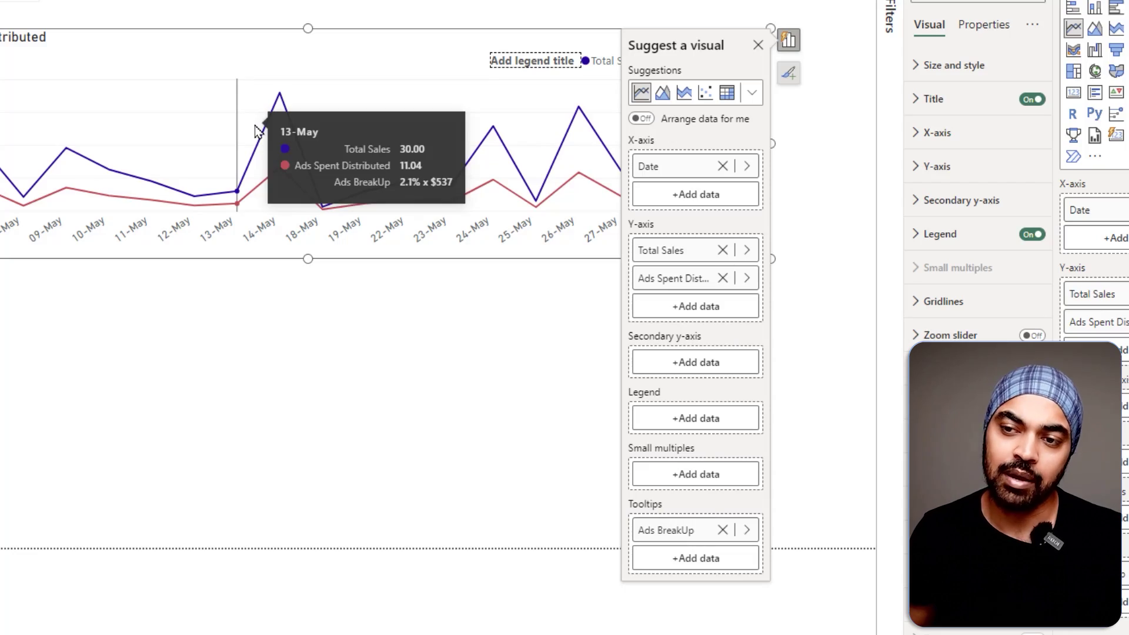